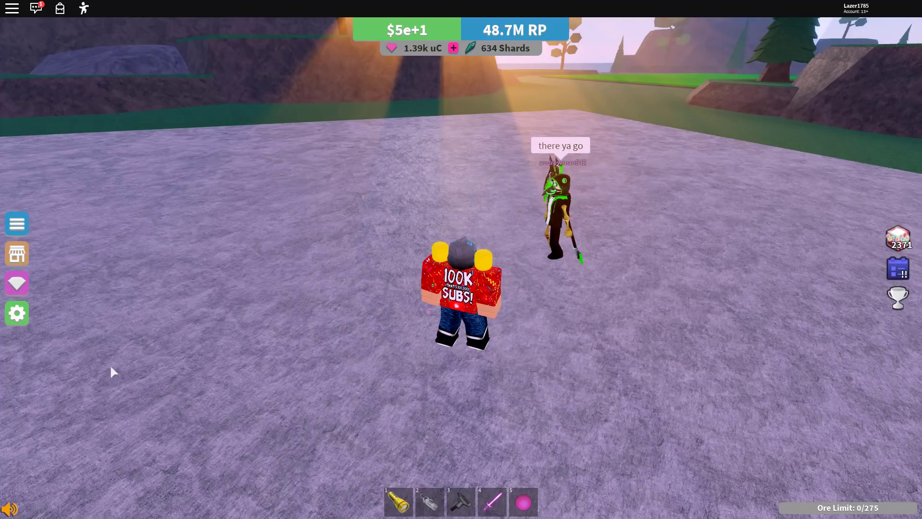
- Walk onto the base with the pink sword equipped and bring up the inventory search
{"action": "key", "text": "w"}
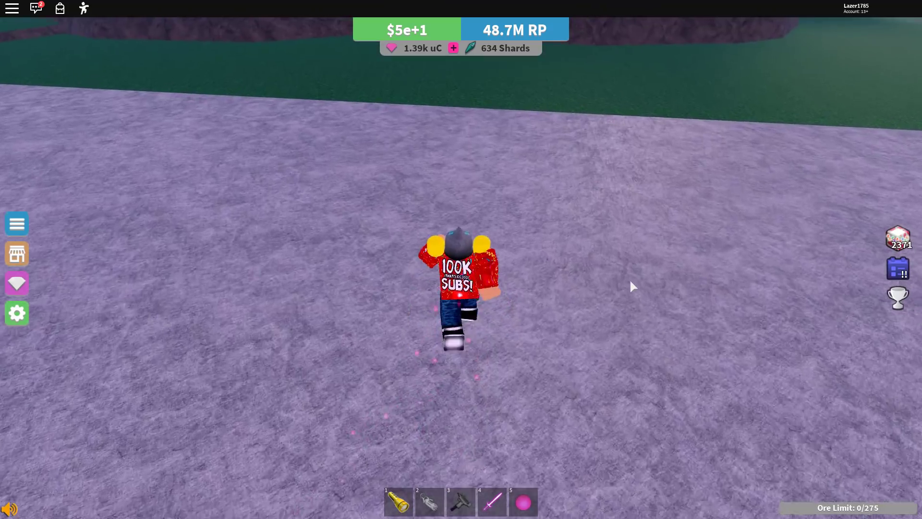
{"action": "key", "text": "4"}
{"action": "key", "text": "f"}
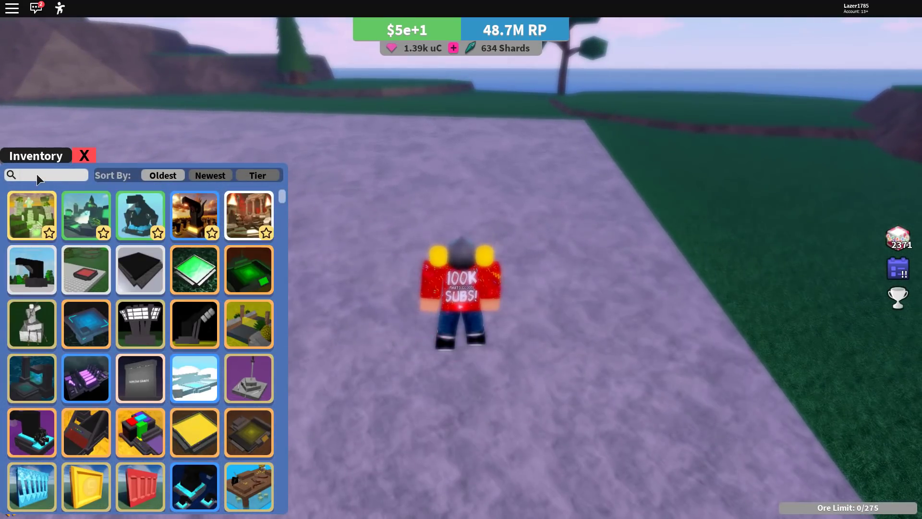
{"action": "left_click", "coordinate": [36, 174]}
{"action": "type", "text": "midas"}
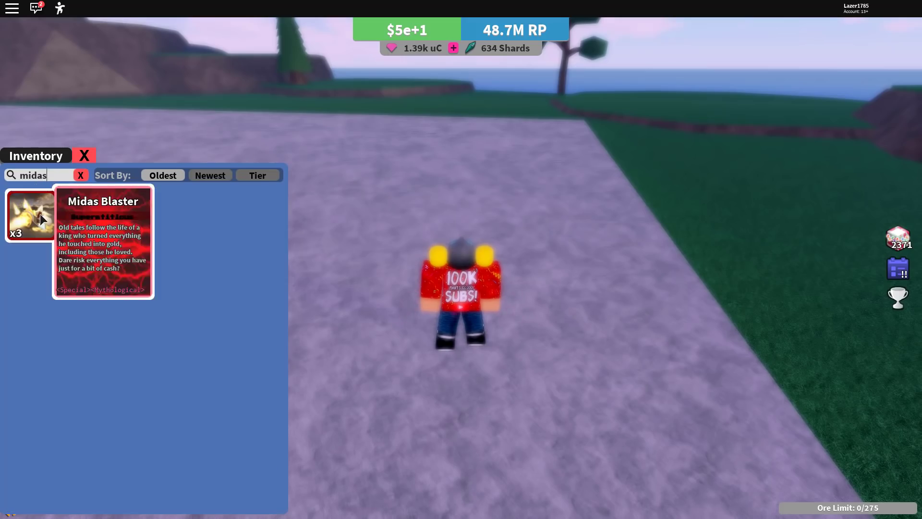
- Place Midas Blasters from the inventory onto the base plot and leave placement mode
{"action": "left_click", "coordinate": [31, 214]}
{"action": "scroll", "coordinate": [548, 252], "scroll_direction": "down", "scroll_amount": 5}
{"action": "scroll", "coordinate": [450, 169], "scroll_direction": "down", "scroll_amount": 3}
{"action": "scroll", "coordinate": [450, 169], "scroll_direction": "down", "scroll_amount": 2}
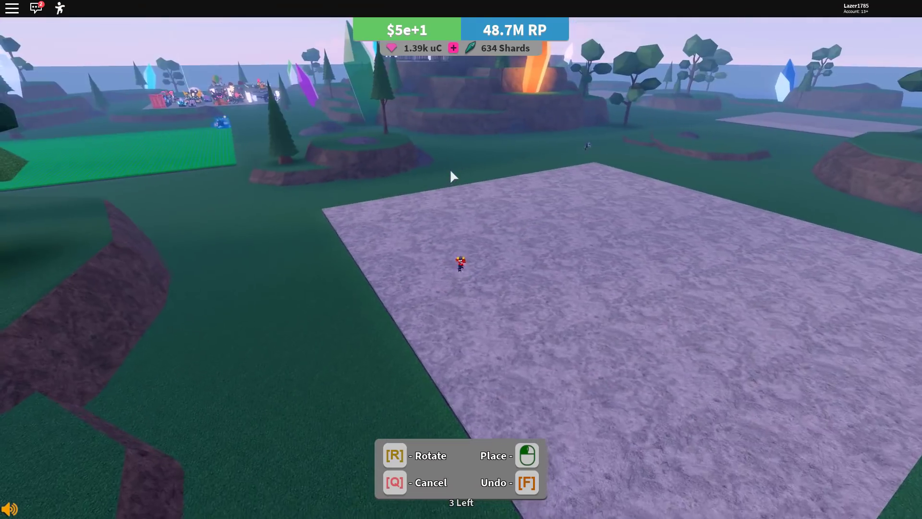
{"action": "scroll", "coordinate": [451, 175], "scroll_direction": "up", "scroll_amount": 5}
{"action": "key", "text": "q"}
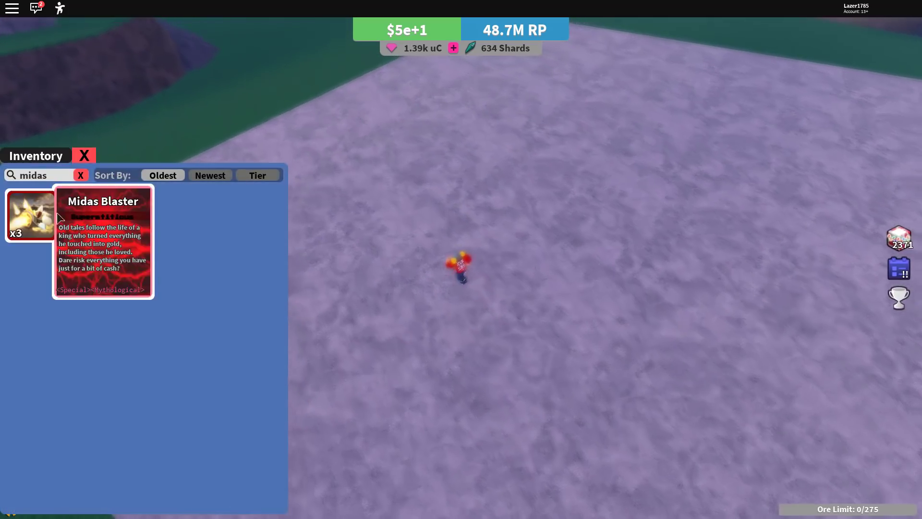
{"action": "left_click", "coordinate": [31, 217]}
{"action": "scroll", "coordinate": [514, 221], "scroll_direction": "down", "scroll_amount": 3}
{"action": "key", "text": "q"}
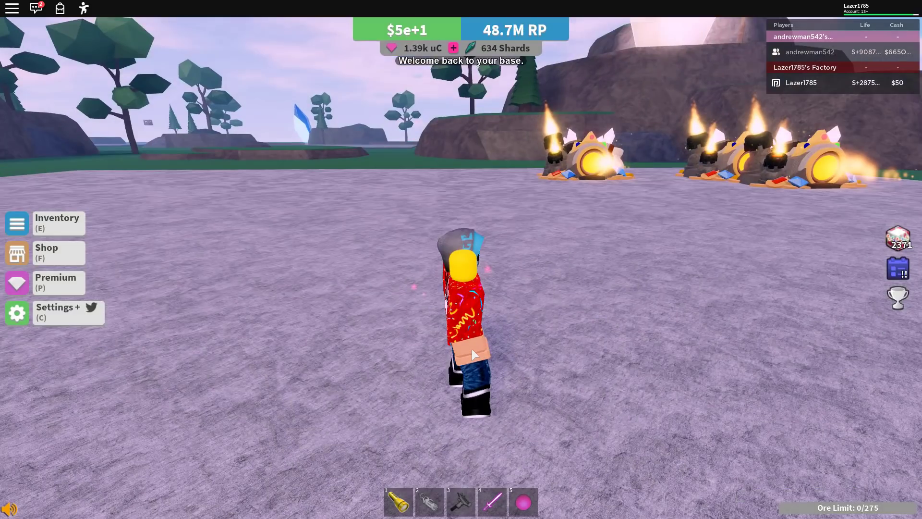
{"action": "scroll", "coordinate": [473, 356], "scroll_direction": "down", "scroll_amount": 5}
{"action": "scroll", "coordinate": [429, 215], "scroll_direction": "down", "scroll_amount": 2}
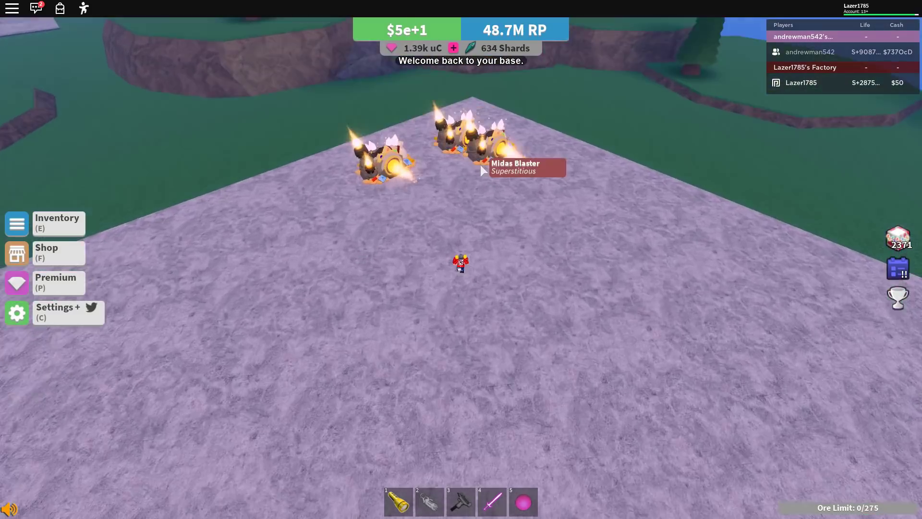
{"action": "scroll", "coordinate": [480, 165], "scroll_direction": "up", "scroll_amount": 3}
- Filter the inventory to catalyst items, showing Catalyst of Fortune with 21 owned
{"action": "key", "text": "e"}
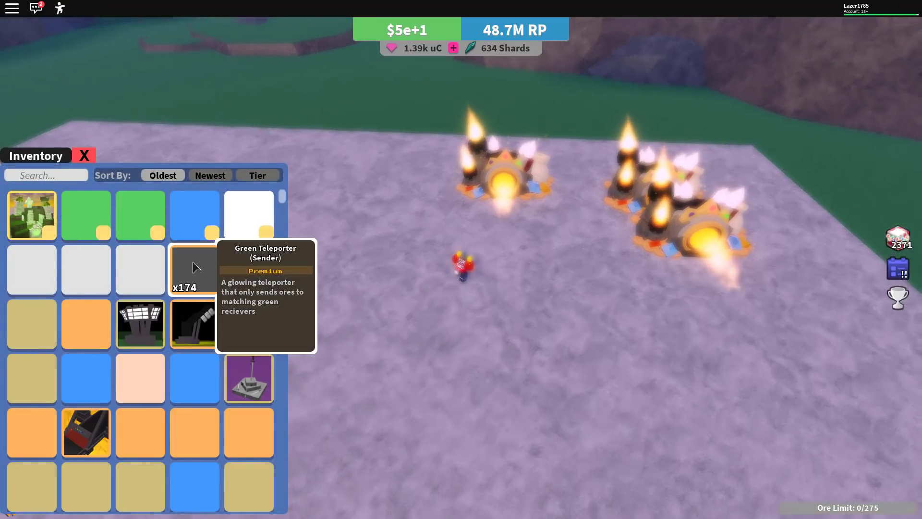
{"action": "left_click", "coordinate": [57, 174]}
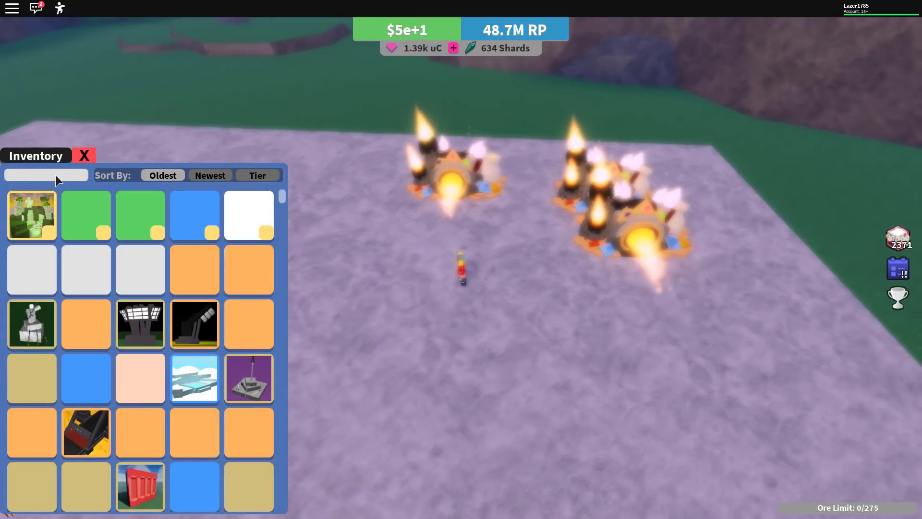
{"action": "type", "text": "cata"}
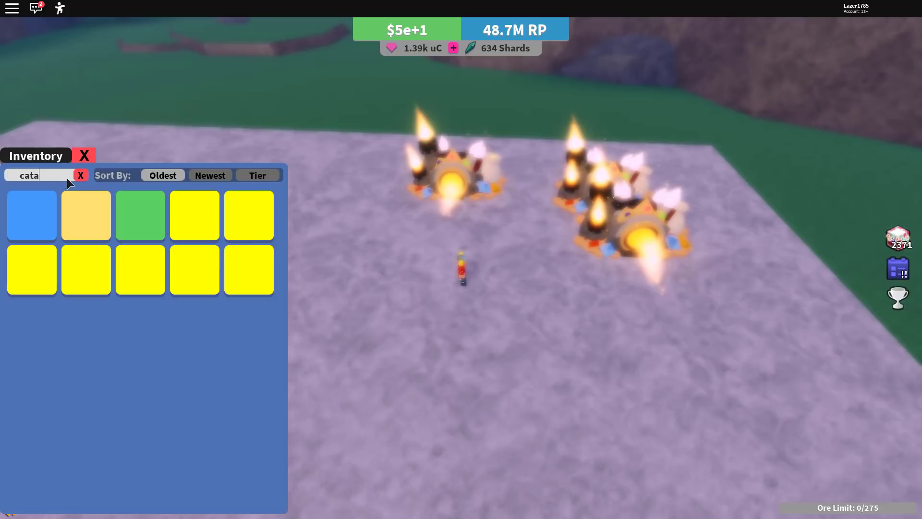
{"action": "left_click_drag", "start_coordinate": [432, 144], "coordinate": [470, 58]}
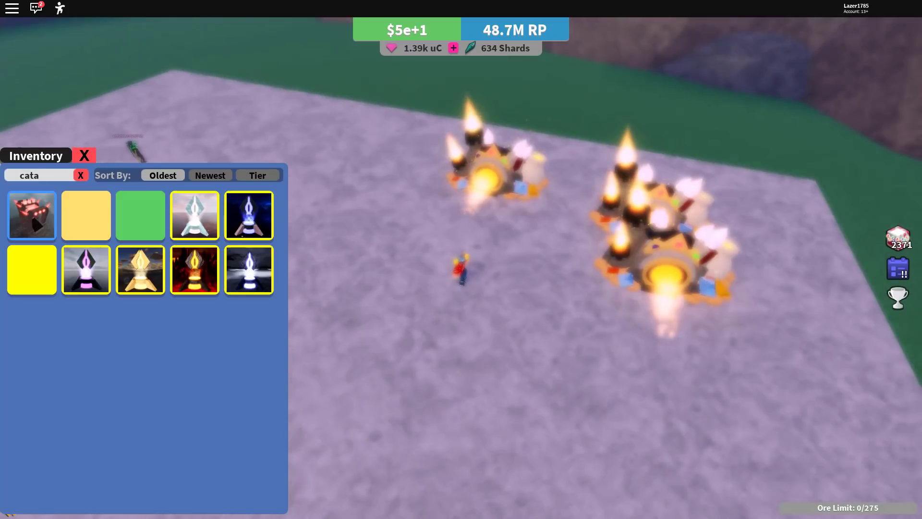
{"action": "type", "text": "ew"}
{"action": "key", "text": "BackSpace"}
{"action": "key", "text": "BackSpace"}
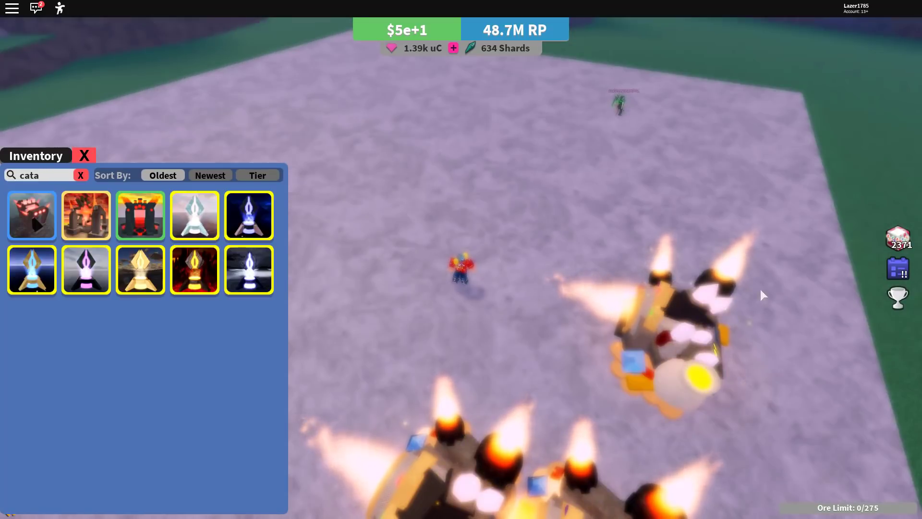
{"action": "scroll", "coordinate": [760, 289], "scroll_direction": "down", "scroll_amount": 5}
{"action": "scroll", "coordinate": [775, 302], "scroll_direction": "up", "scroll_amount": 2}
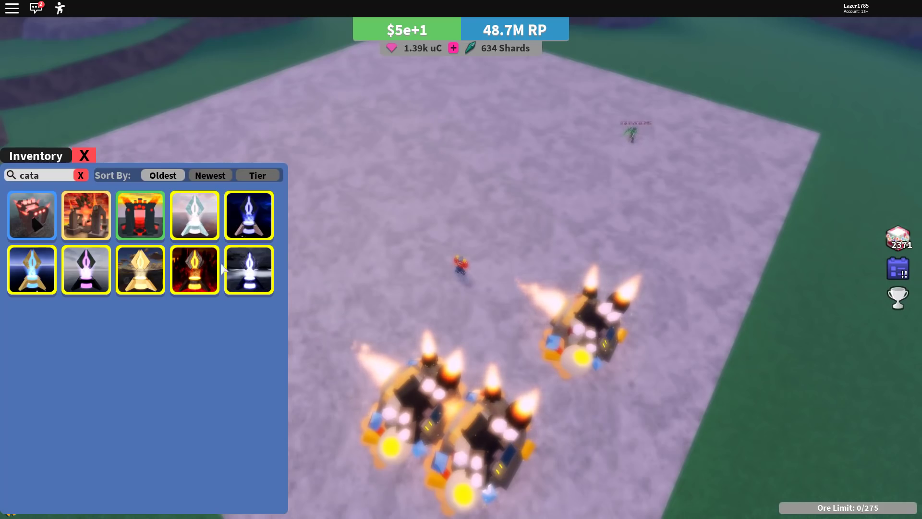
{"action": "mouse_move", "coordinate": [141, 269]}
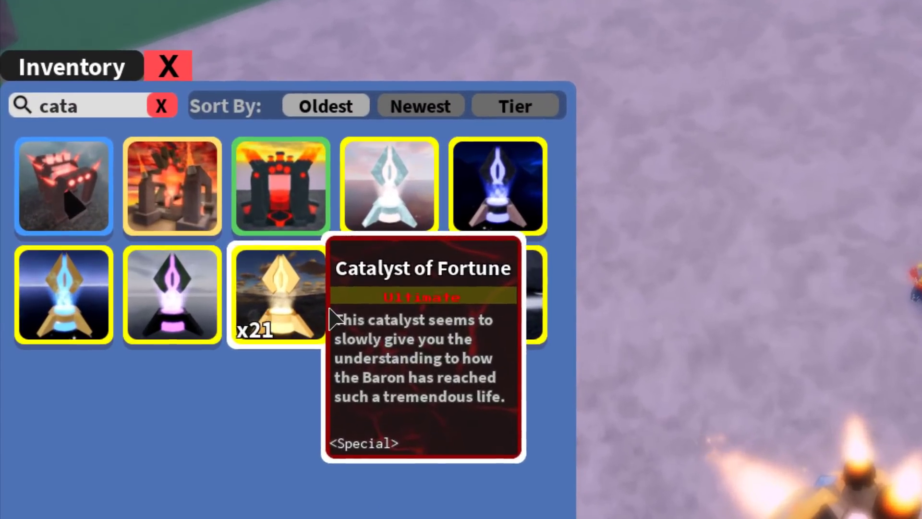
- Pick the Catalyst of Fortune, cancel placing it, and close the inventory
{"action": "left_click", "coordinate": [256, 317]}
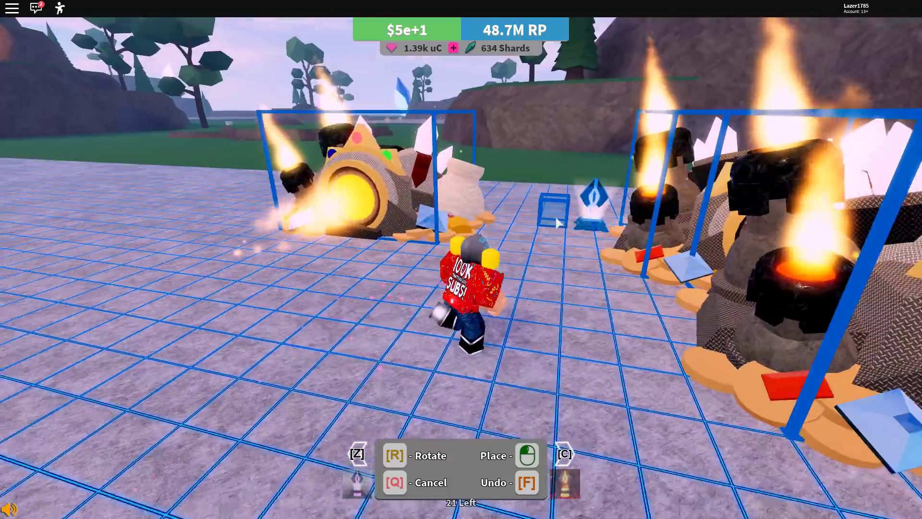
{"action": "scroll", "coordinate": [556, 223], "scroll_direction": "down", "scroll_amount": 5}
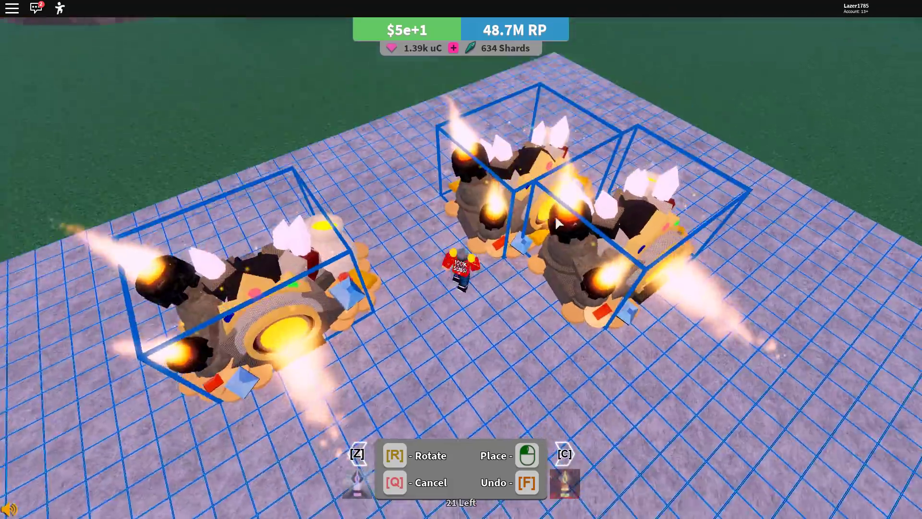
{"action": "key", "text": "q"}
{"action": "scroll", "coordinate": [555, 215], "scroll_direction": "up", "scroll_amount": 3}
{"action": "key", "text": "e"}
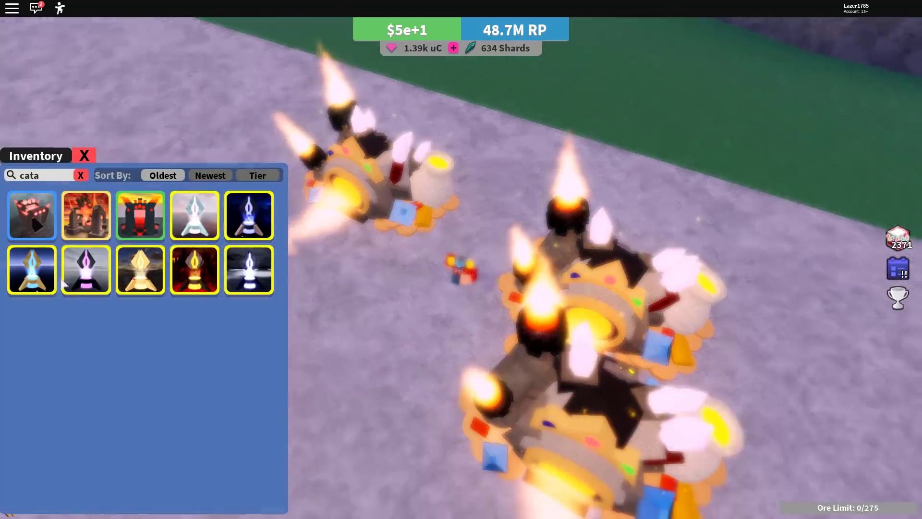
{"action": "scroll", "coordinate": [504, 271], "scroll_direction": "up", "scroll_amount": 3}
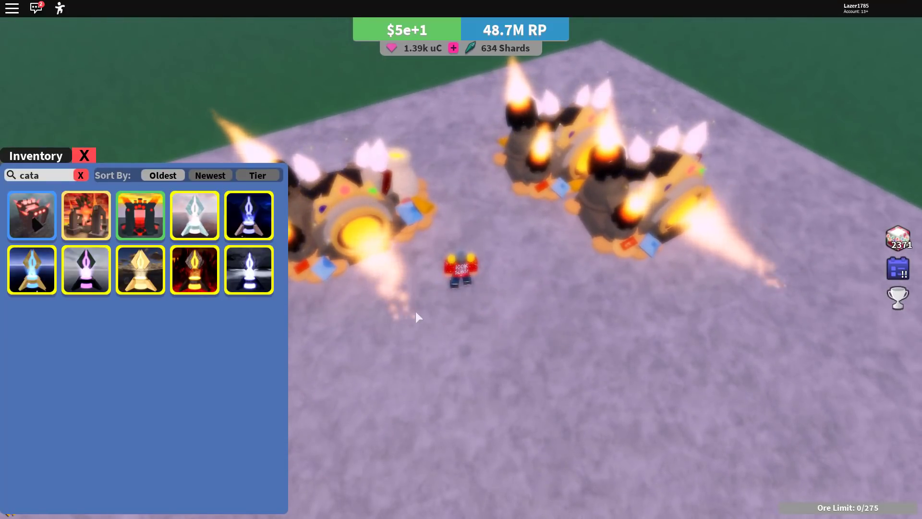
{"action": "scroll", "coordinate": [446, 275], "scroll_direction": "up", "scroll_amount": 2}
{"action": "key", "text": "f"}
- Select all three Midas Blasters and withdraw them from the base
{"action": "left_click", "coordinate": [685, 296]}
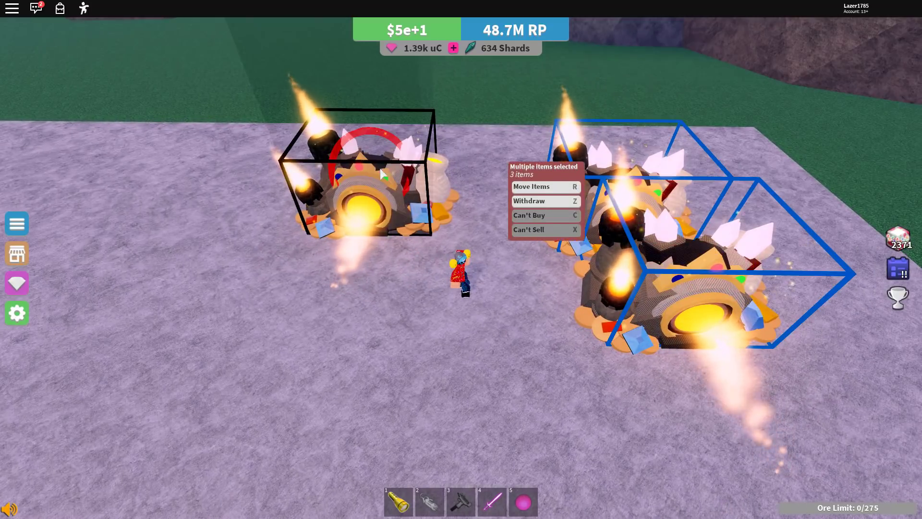
{"action": "left_click", "coordinate": [370, 185], "text": "shift"}
{"action": "left_click", "coordinate": [532, 194]}
{"action": "key", "text": "f"}
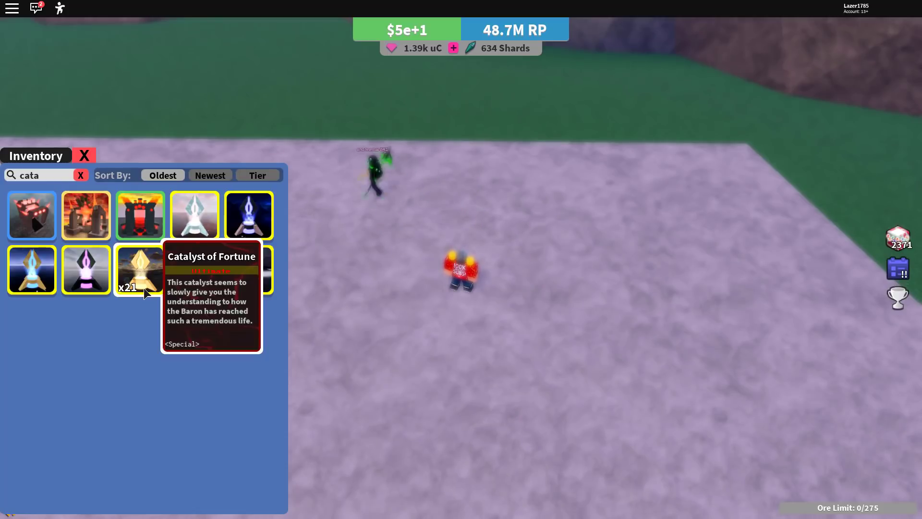
- Load the third saved layout from base settings, buying its missing shop items
{"action": "key", "text": "b"}
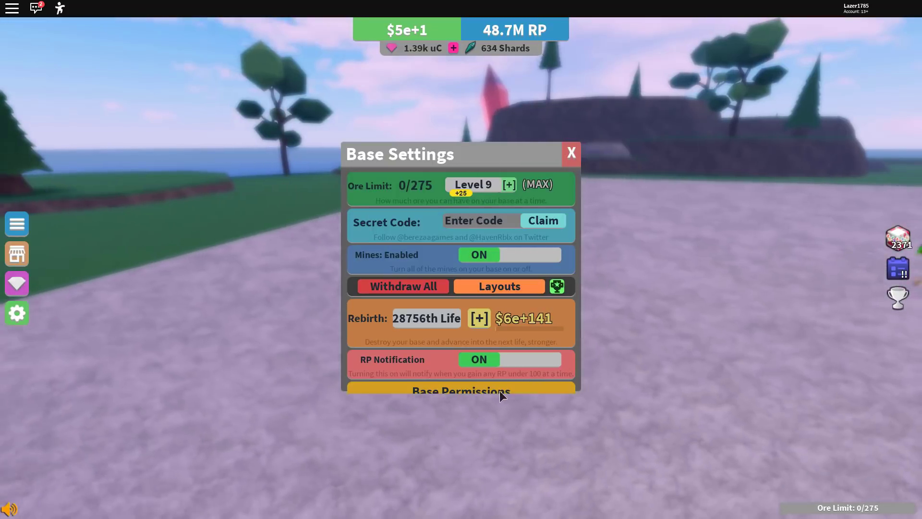
{"action": "left_click", "coordinate": [488, 288]}
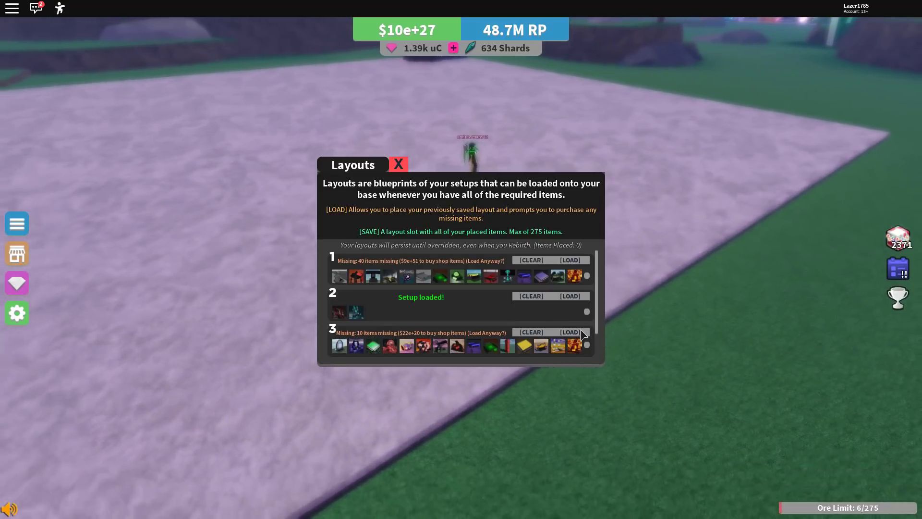
{"action": "left_click", "coordinate": [570, 331]}
{"action": "left_click", "coordinate": [401, 289]}
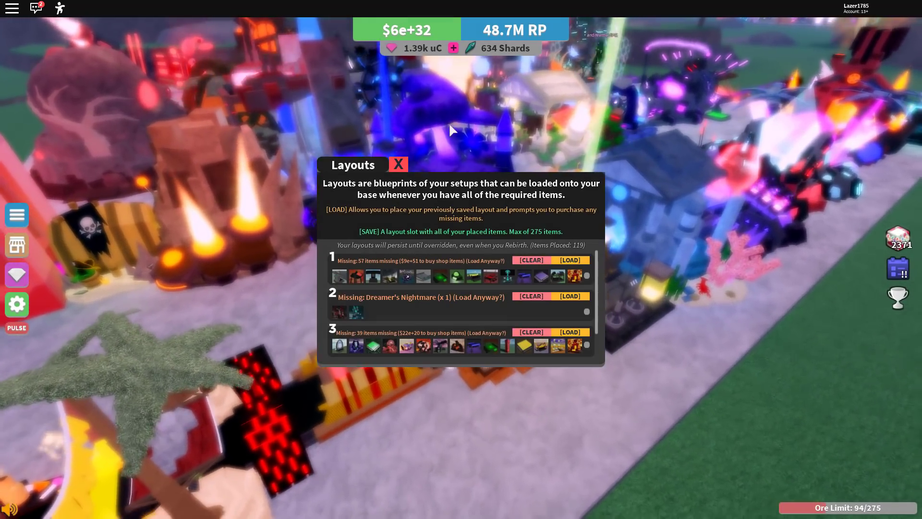
{"action": "key", "text": "w"}
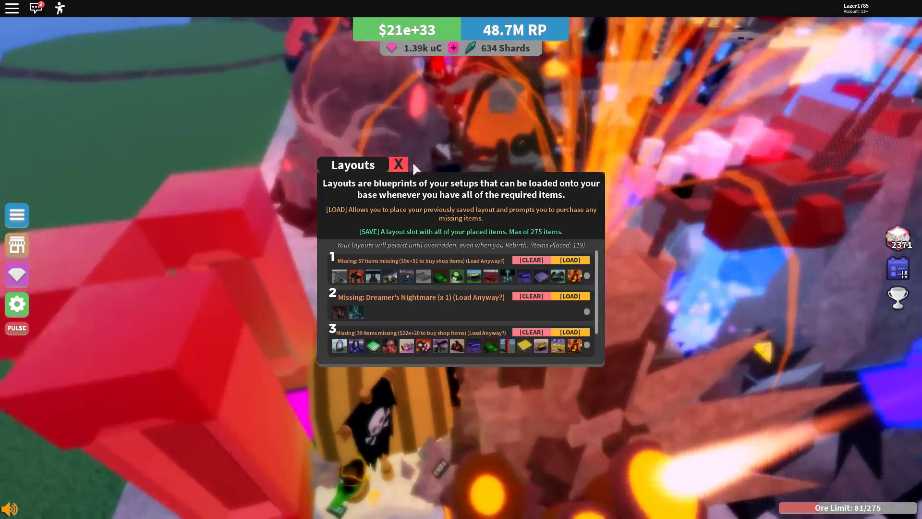
{"action": "left_click", "coordinate": [402, 168]}
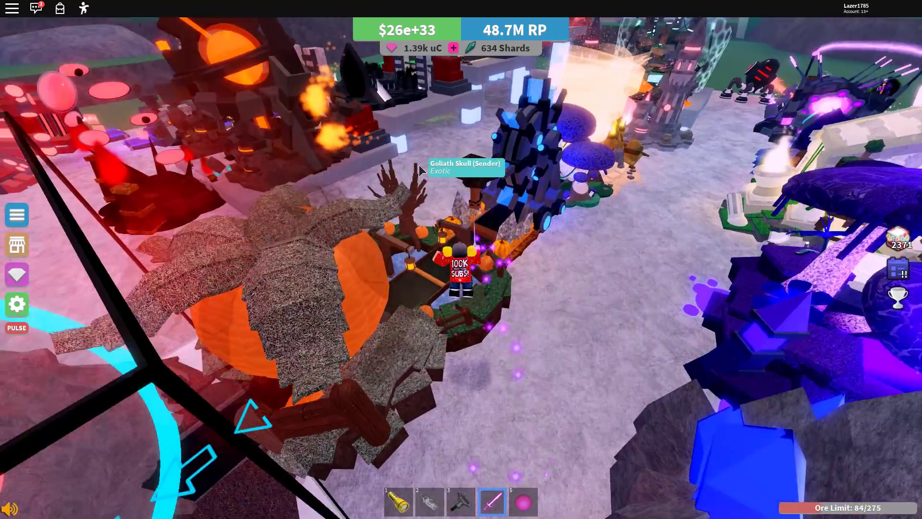
- Walk around the loaded base past the Black Dwarf to the open floor
{"action": "key", "text": "4"}
{"action": "key", "text": "w"}
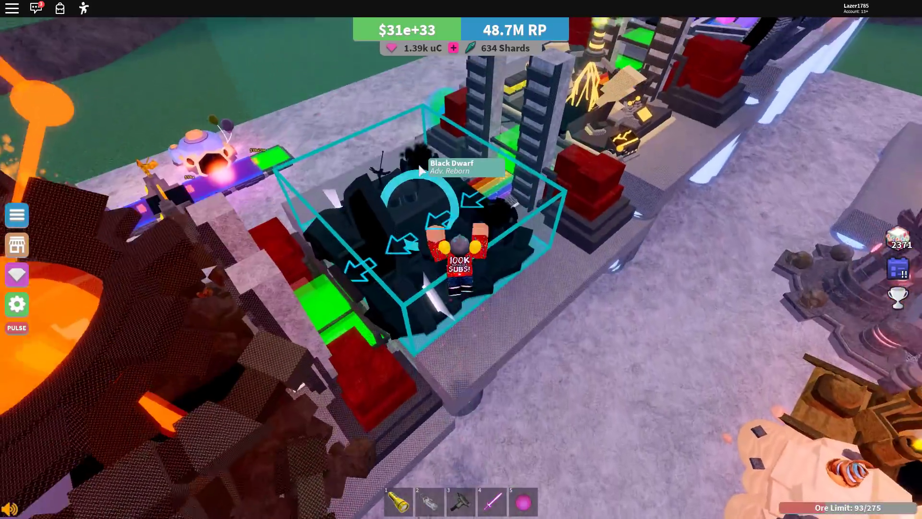
{"action": "key", "text": "w"}
{"action": "key", "text": "4"}
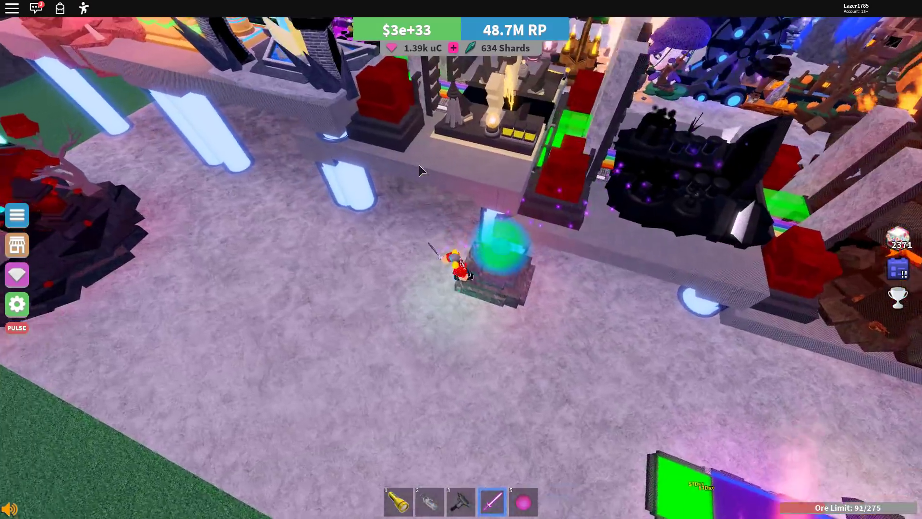
{"action": "key", "text": "s"}
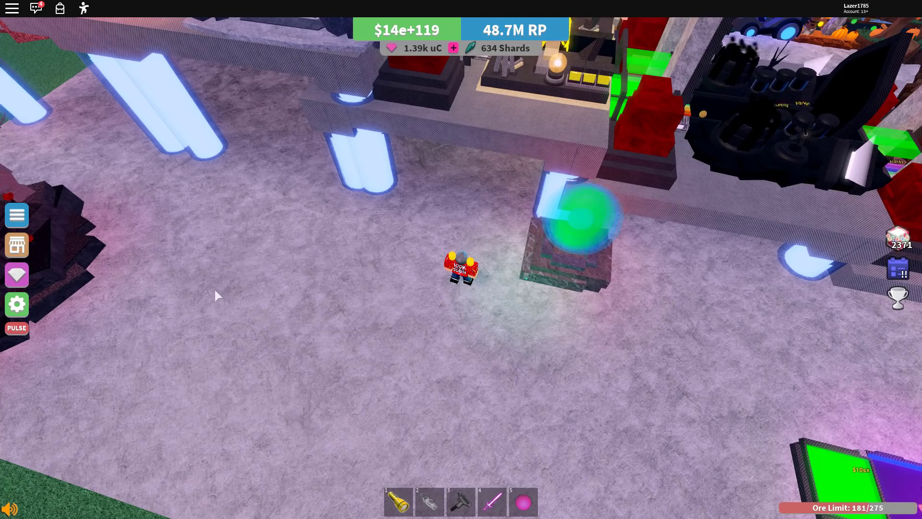
{"action": "scroll", "coordinate": [214, 290], "scroll_direction": "down", "scroll_amount": 5}
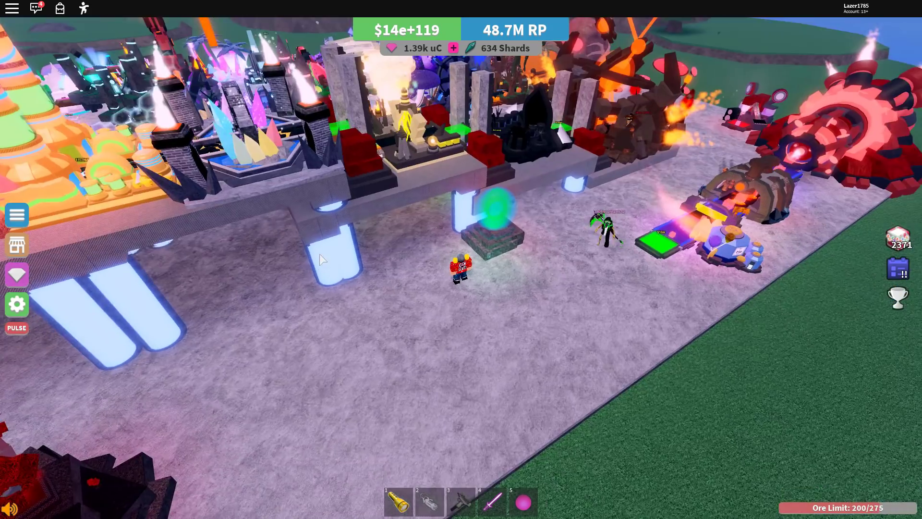
- Clear the inventory search, close it, and confirm the rebirth into the 28777th life
{"action": "key", "text": "f"}
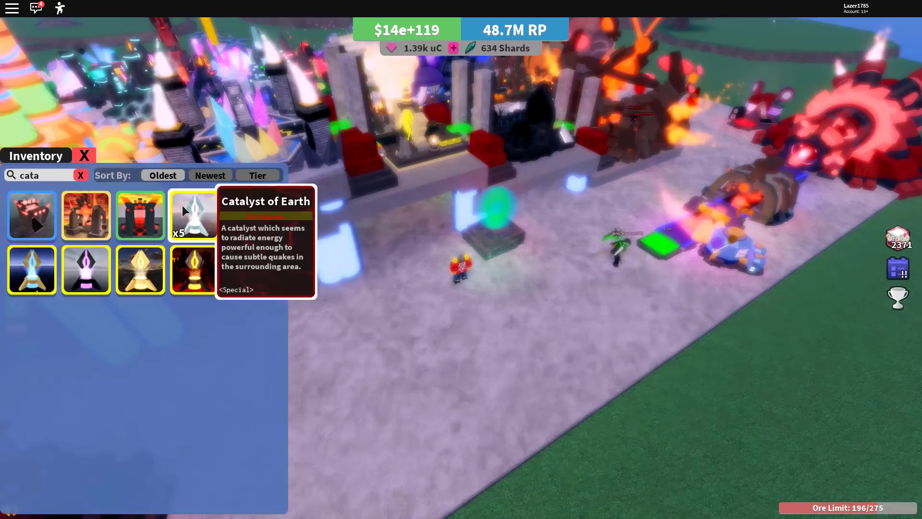
{"action": "left_click", "coordinate": [80, 176]}
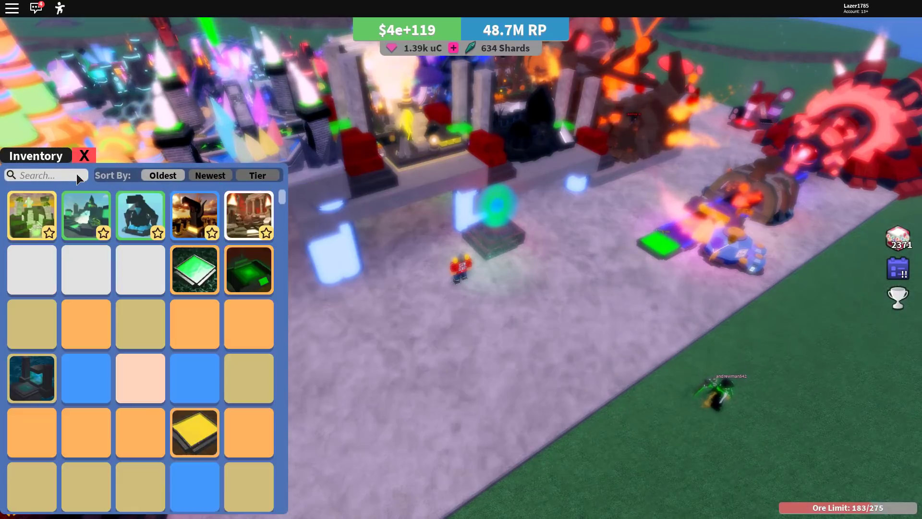
{"action": "left_click", "coordinate": [84, 156]}
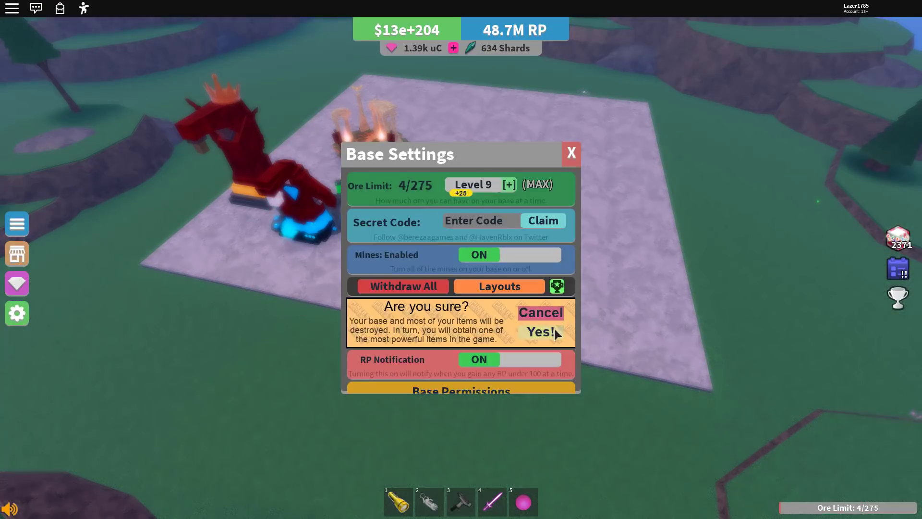
{"action": "left_click", "coordinate": [540, 331]}
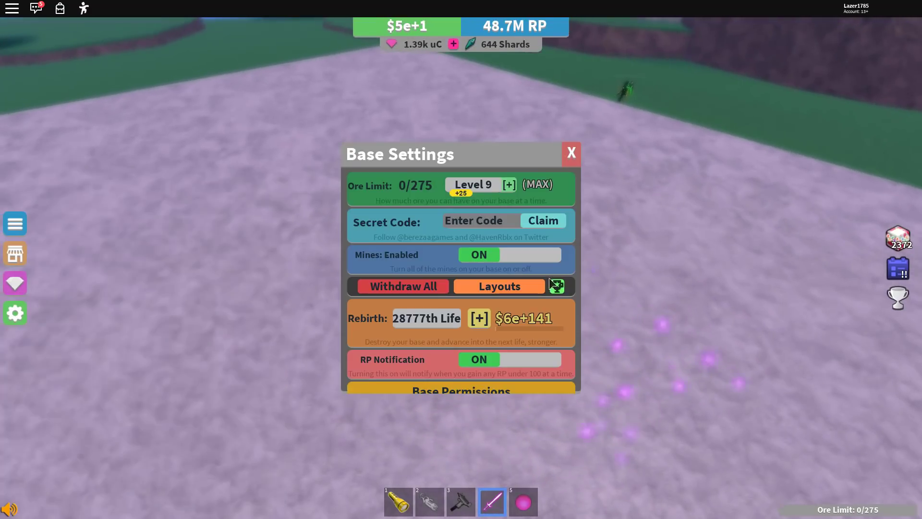
- Load saved layouts 2 and 3 onto the base, buying the missing items
{"action": "left_click", "coordinate": [552, 284]}
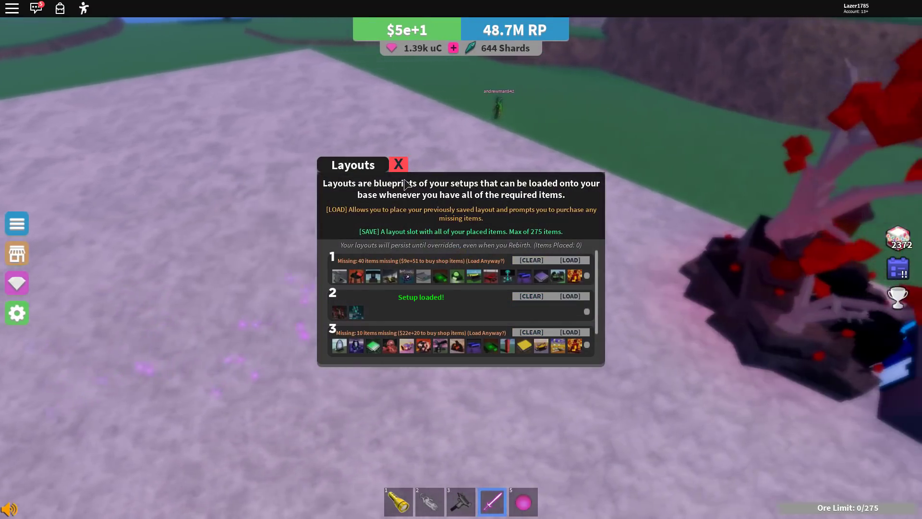
{"action": "key", "text": "Right"}
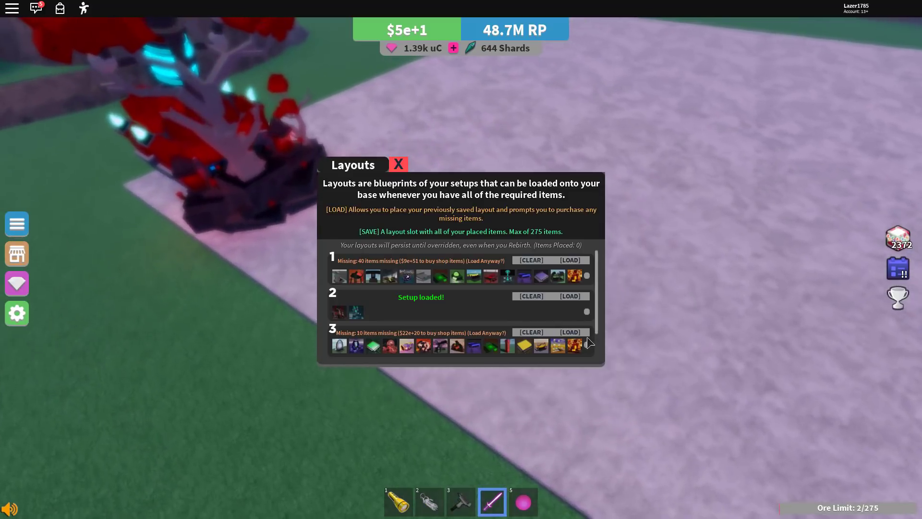
{"action": "key", "text": "Right"}
{"action": "key", "text": "Left"}
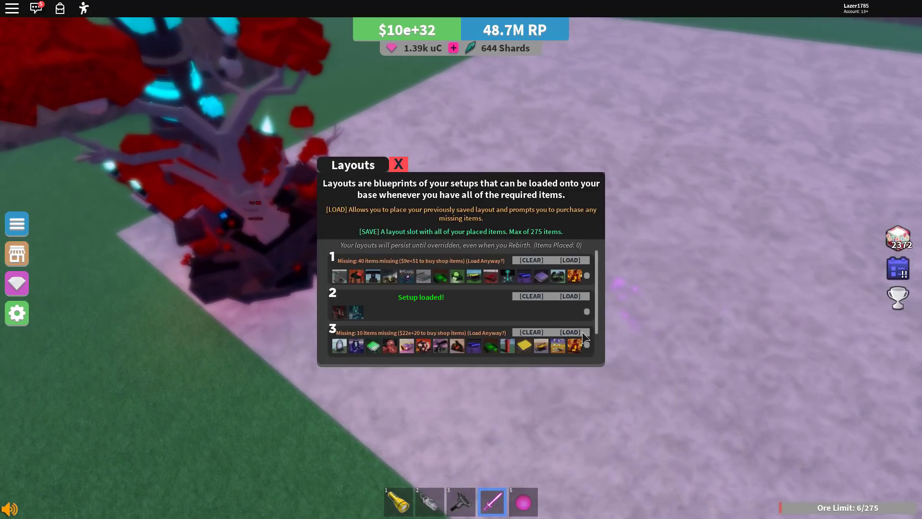
{"action": "left_click", "coordinate": [579, 331]}
{"action": "left_click", "coordinate": [451, 296]}
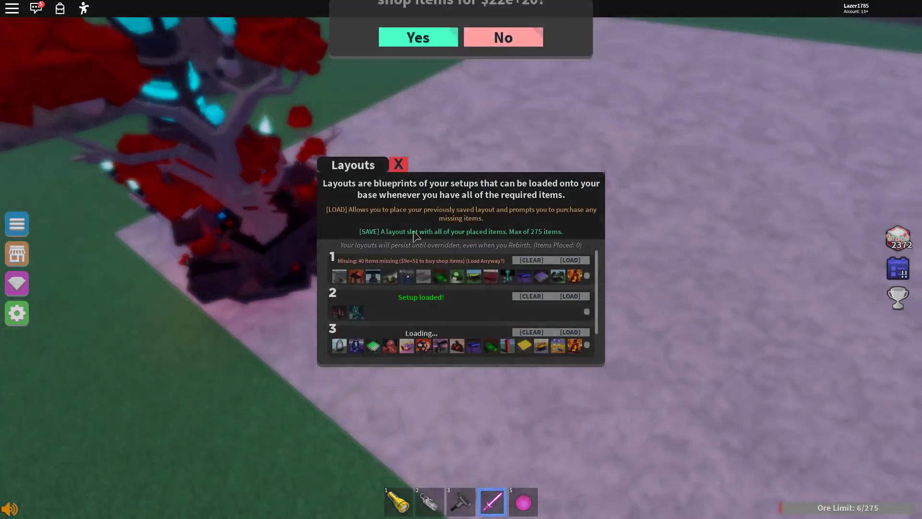
{"action": "left_click", "coordinate": [399, 169]}
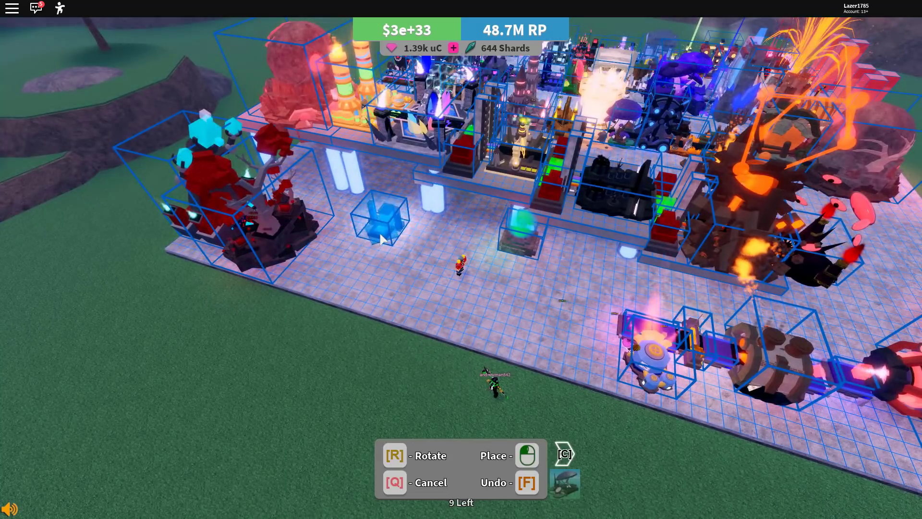
- Place extra inventory items on the floor and beside the red tree
{"action": "left_click", "coordinate": [382, 240]}
{"action": "key", "text": "q"}
{"action": "left_click", "coordinate": [28, 172]}
{"action": "type", "text": "res"}
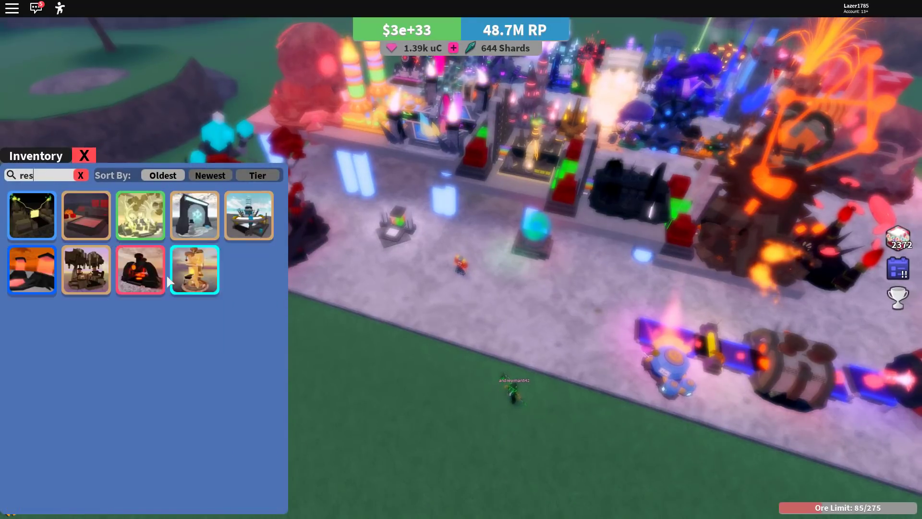
{"action": "left_click", "coordinate": [29, 270]}
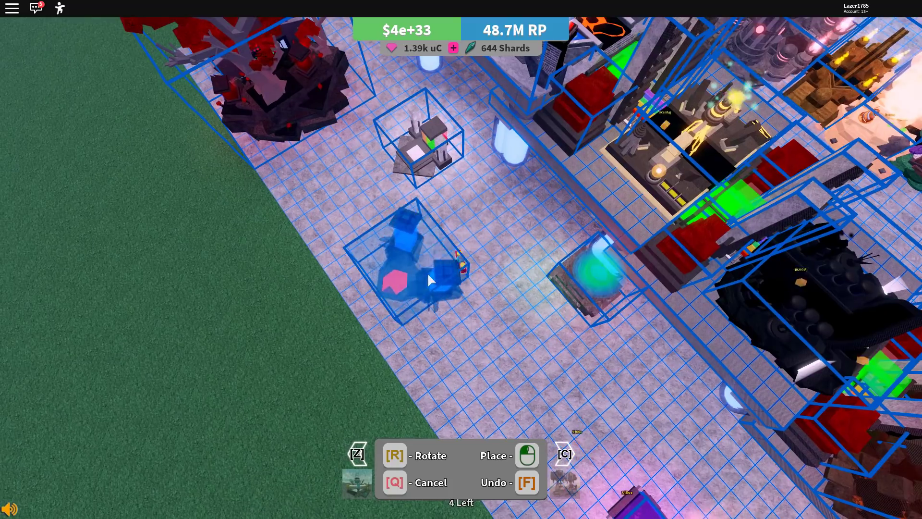
{"action": "left_click", "coordinate": [354, 204]}
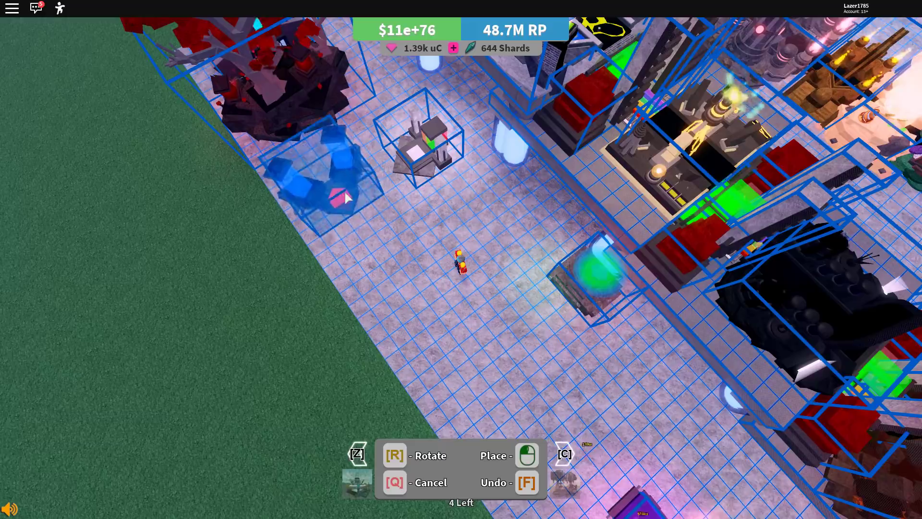
{"action": "key", "text": "q"}
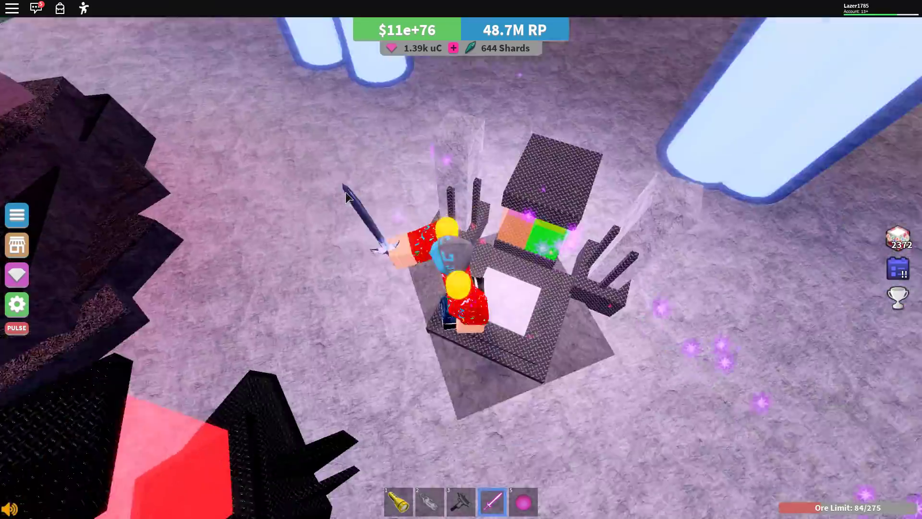
- Walk to the base's grassy edge and look along the row of machines
{"action": "key", "text": "Left"}
{"action": "key", "text": "Left"}
{"action": "key", "text": "Left"}
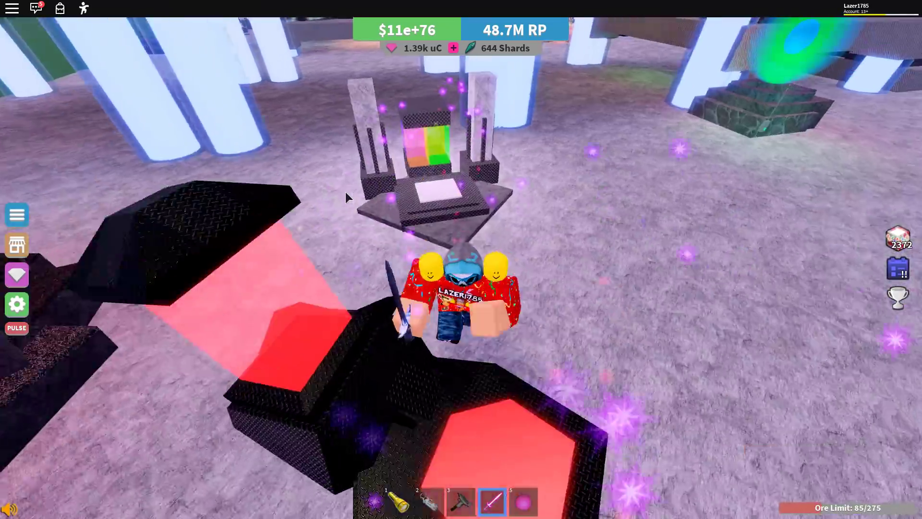
{"action": "key", "text": "w"}
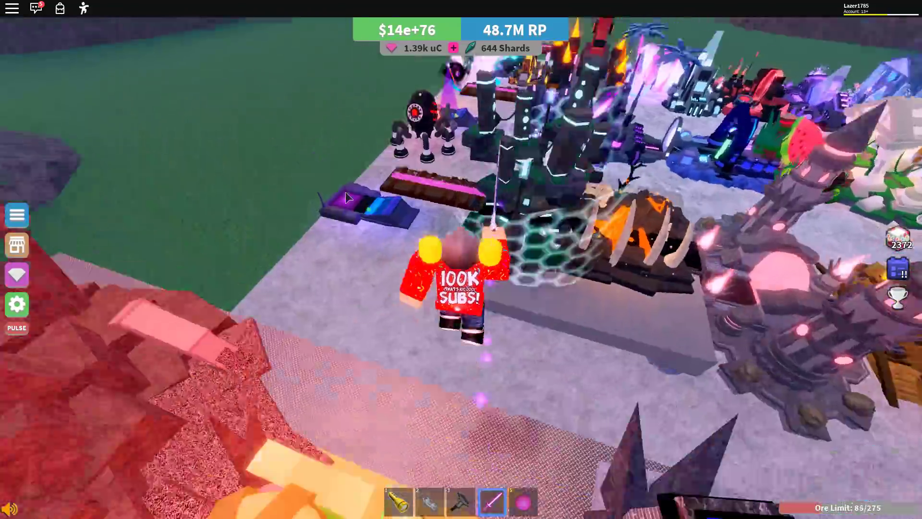
{"action": "key", "text": "Left"}
{"action": "key", "text": "Left"}
{"action": "key", "text": "Left"}
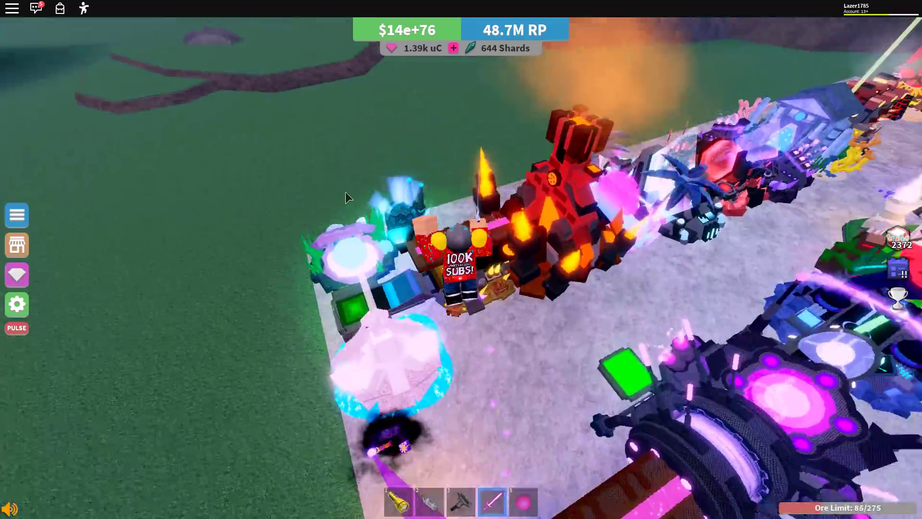
{"action": "scroll", "coordinate": [345, 192], "scroll_direction": "down", "scroll_amount": 5}
{"action": "scroll", "coordinate": [345, 192], "scroll_direction": "down", "scroll_amount": 3}
{"action": "key", "text": "Left"}
{"action": "key", "text": "Left"}
{"action": "key", "text": "Left"}
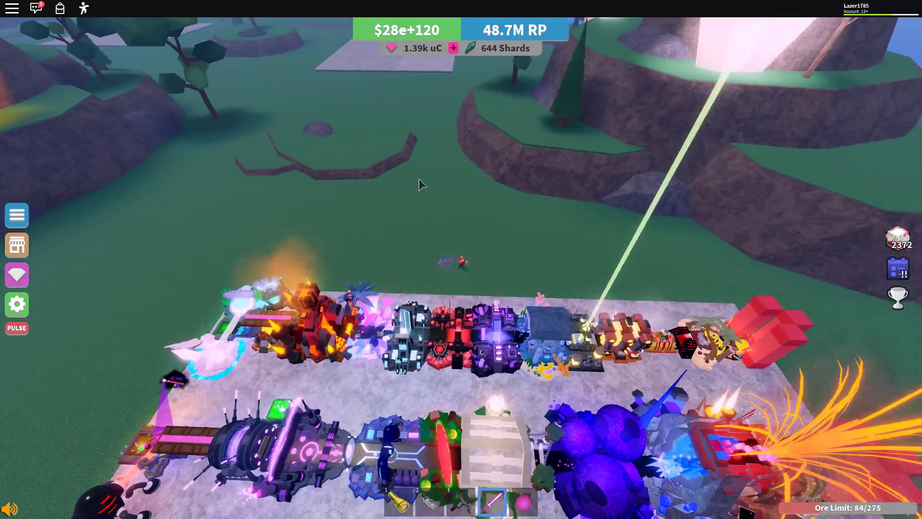
{"action": "key", "text": "Left"}
{"action": "key", "text": "Left"}
{"action": "key", "text": "Left"}
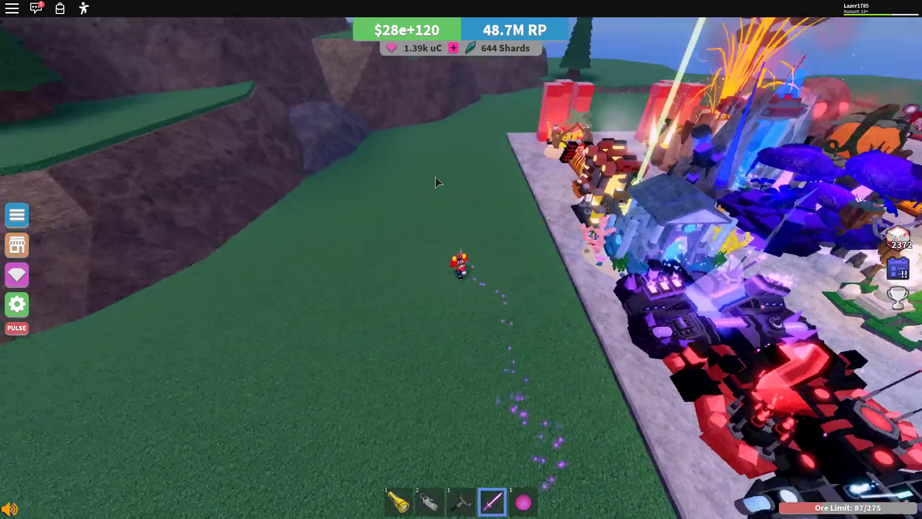
{"action": "key", "text": "Left"}
{"action": "key", "text": "Left"}
{"action": "key", "text": "Left"}
{"action": "key", "text": "Left"}
{"action": "key", "text": "Left"}
{"action": "scroll", "coordinate": [435, 176], "scroll_direction": "up", "scroll_amount": 3}
{"action": "scroll", "coordinate": [435, 177], "scroll_direction": "up", "scroll_amount": 3}
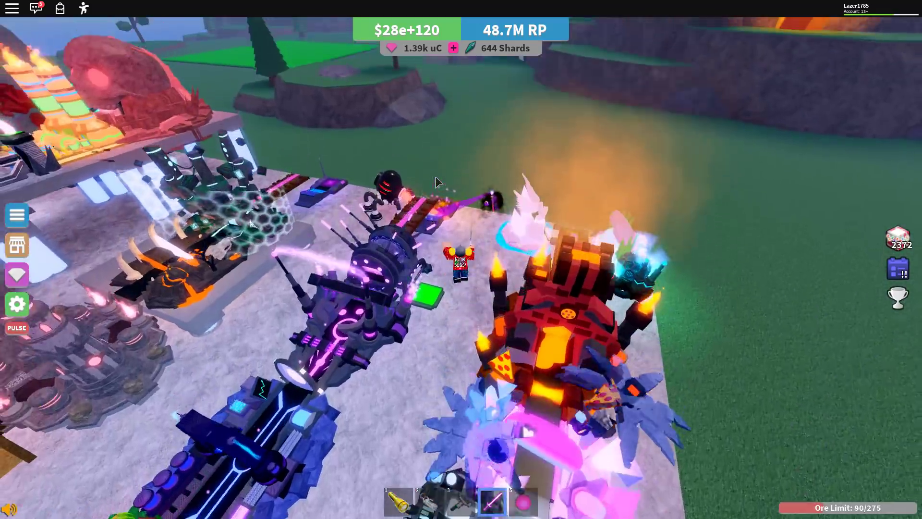
{"action": "scroll", "coordinate": [435, 177], "scroll_direction": "down", "scroll_amount": 5}
{"action": "scroll", "coordinate": [436, 176], "scroll_direction": "up", "scroll_amount": 8}
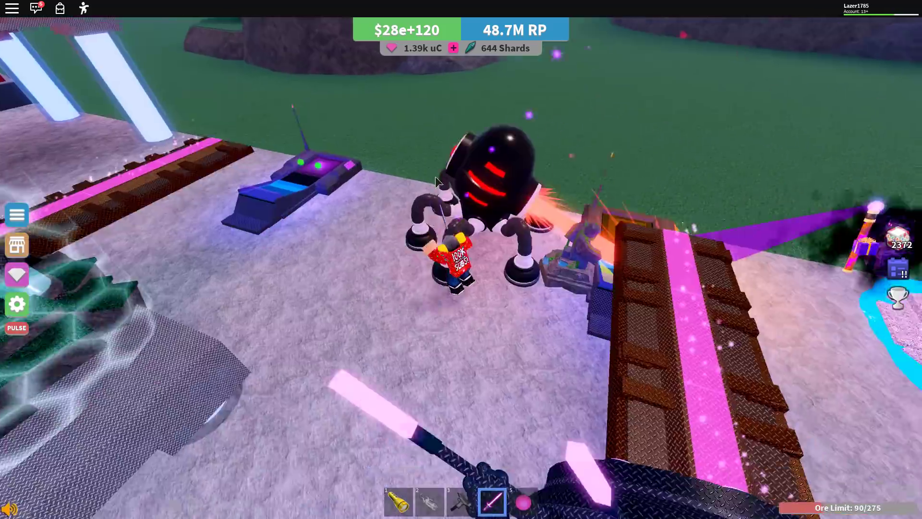
{"action": "scroll", "coordinate": [436, 176], "scroll_direction": "down", "scroll_amount": 3}
{"action": "scroll", "coordinate": [435, 176], "scroll_direction": "down", "scroll_amount": 4}
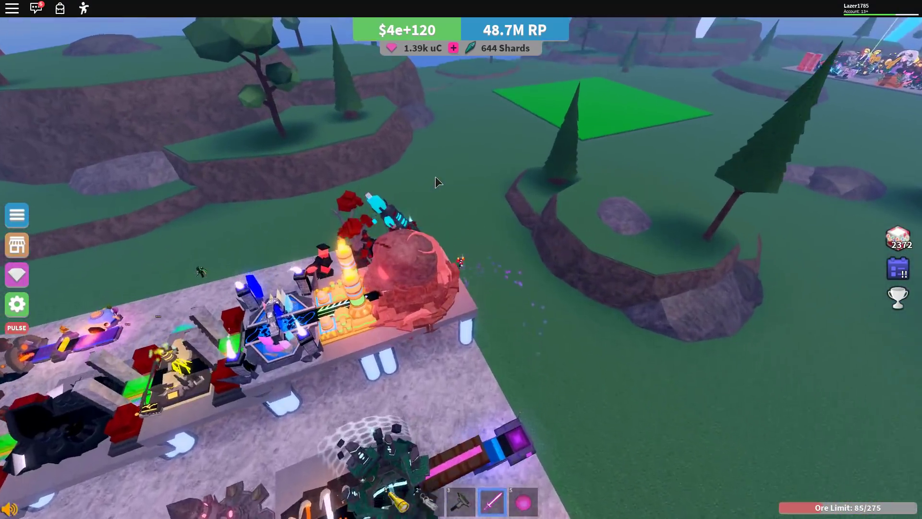
- Walk away from the base, up the cliff and along the grassy ledge
{"action": "key", "text": "w"}
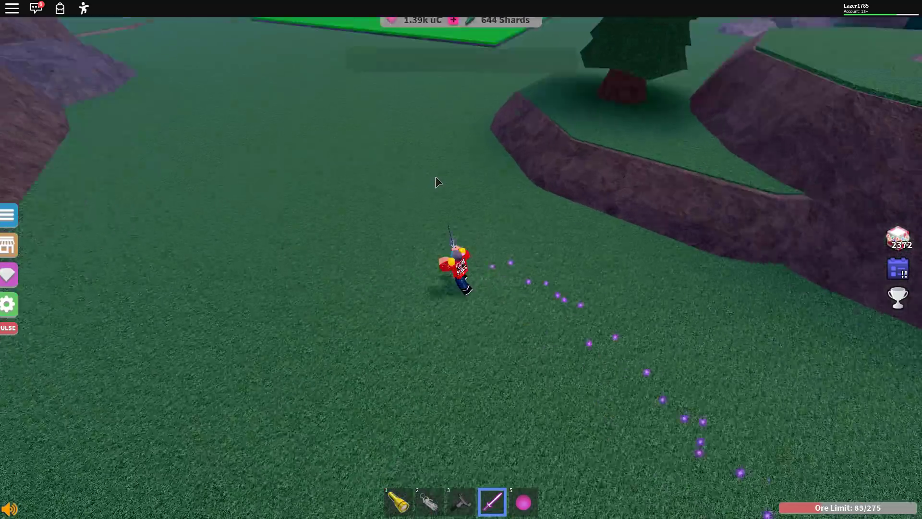
{"action": "key", "text": "d"}
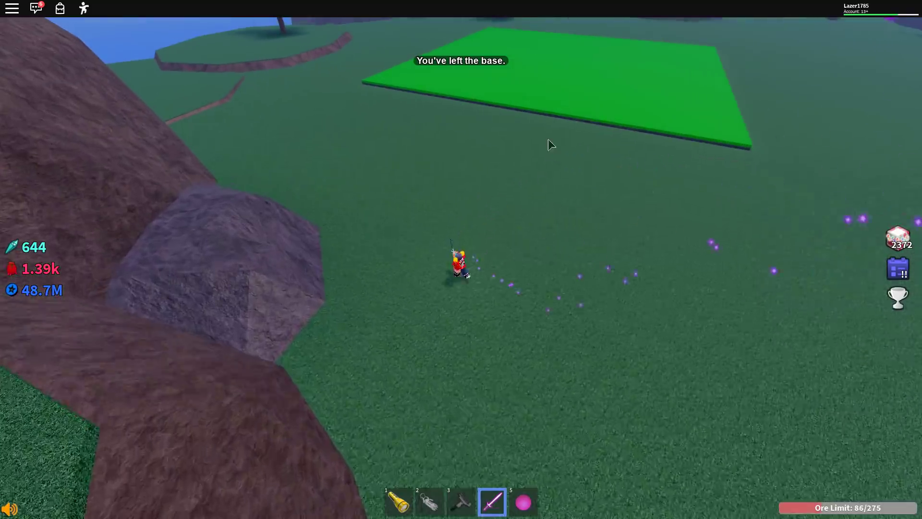
{"action": "key", "text": "w"}
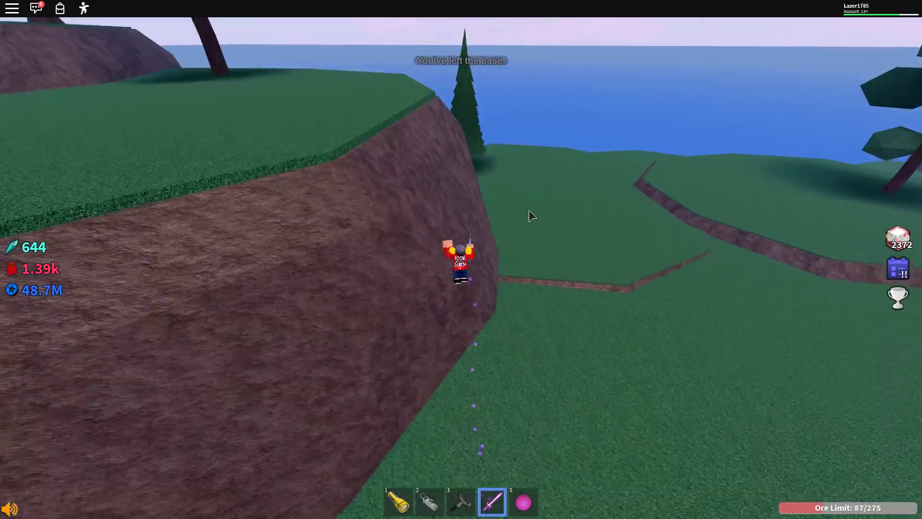
{"action": "key", "text": "w"}
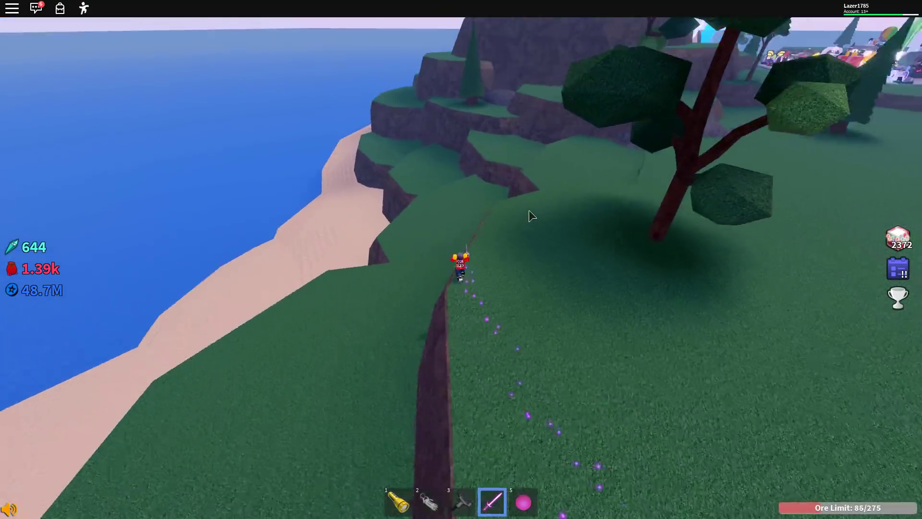
{"action": "scroll", "coordinate": [529, 216], "scroll_direction": "up", "scroll_amount": 5}
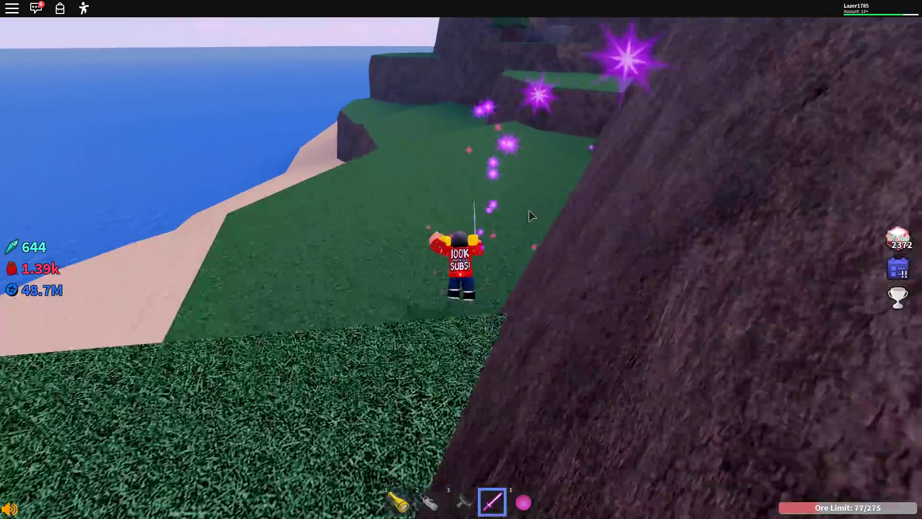
{"action": "key", "text": "w"}
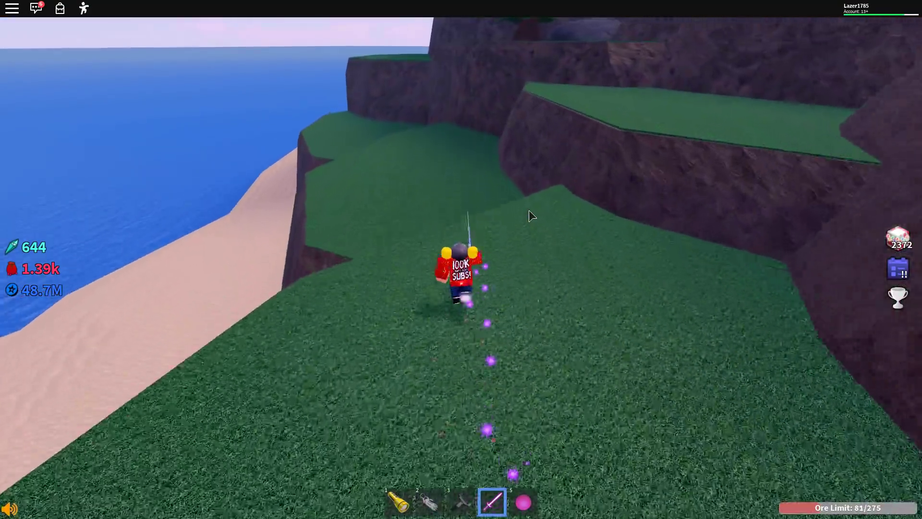
{"action": "key", "text": "w"}
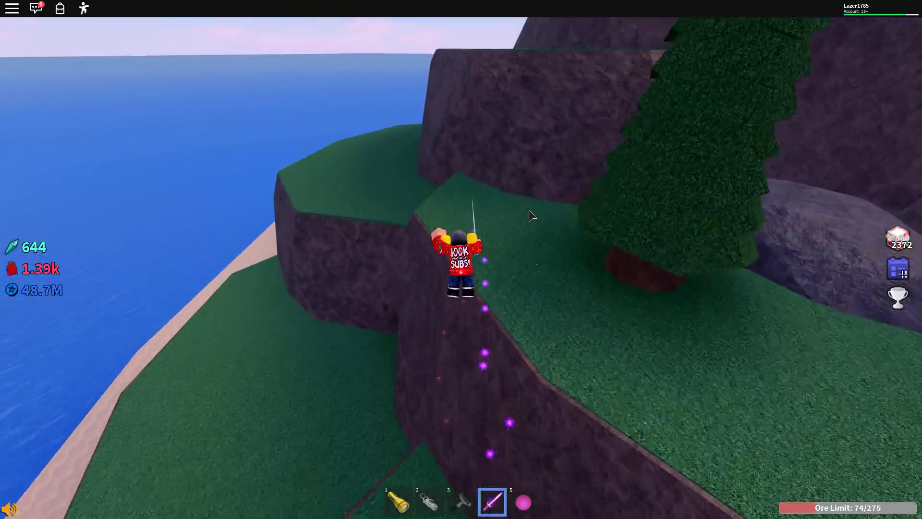
{"action": "key", "text": "space"}
{"action": "key", "text": "w"}
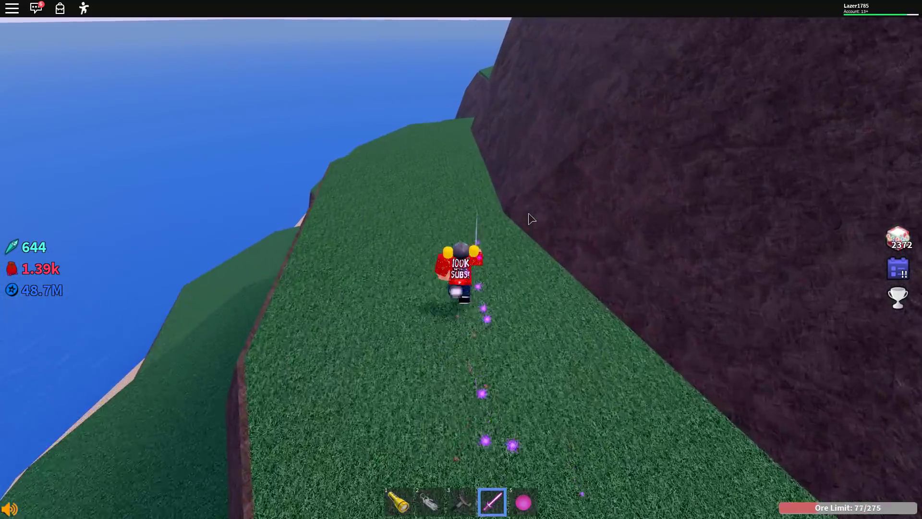
{"action": "scroll", "coordinate": [534, 231], "scroll_direction": "down", "scroll_amount": 10}
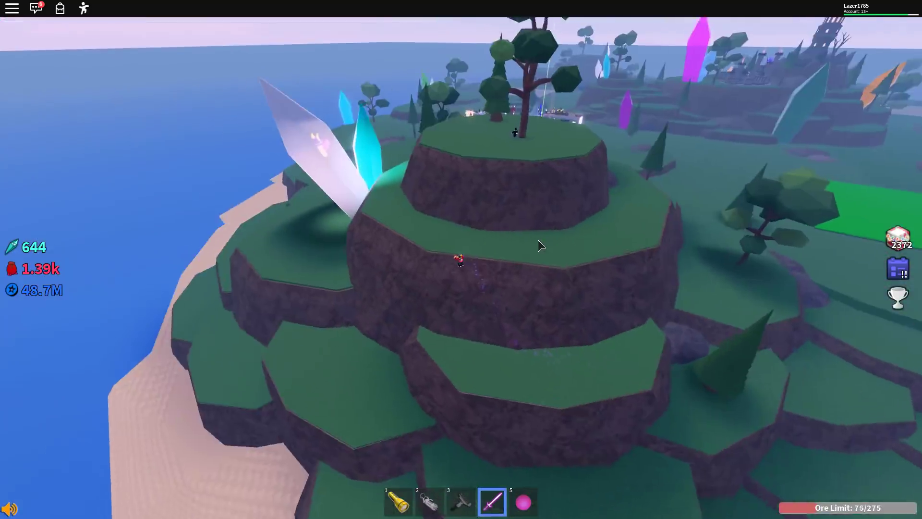
{"action": "scroll", "coordinate": [538, 245], "scroll_direction": "up", "scroll_amount": 10}
{"action": "key", "text": "w"}
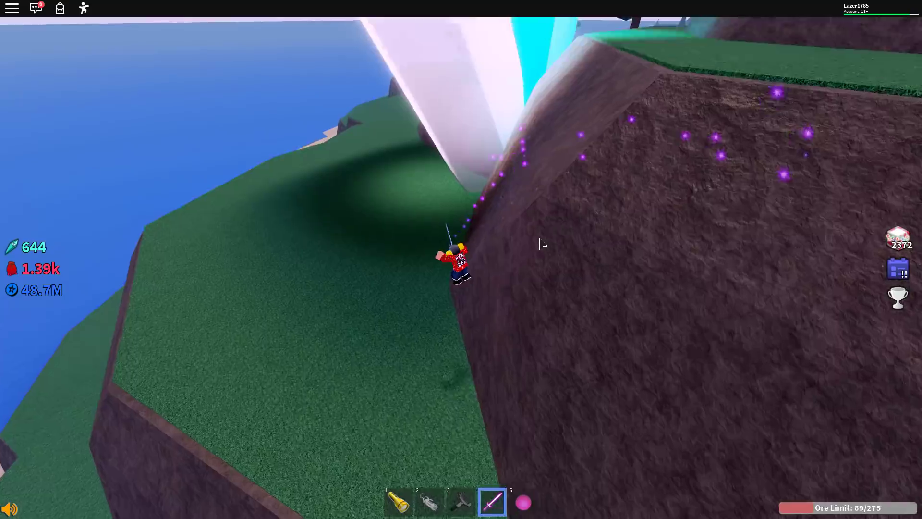
- Head down through the glowing mushroom caves and enter the pillared cave
{"action": "key", "text": "w"}
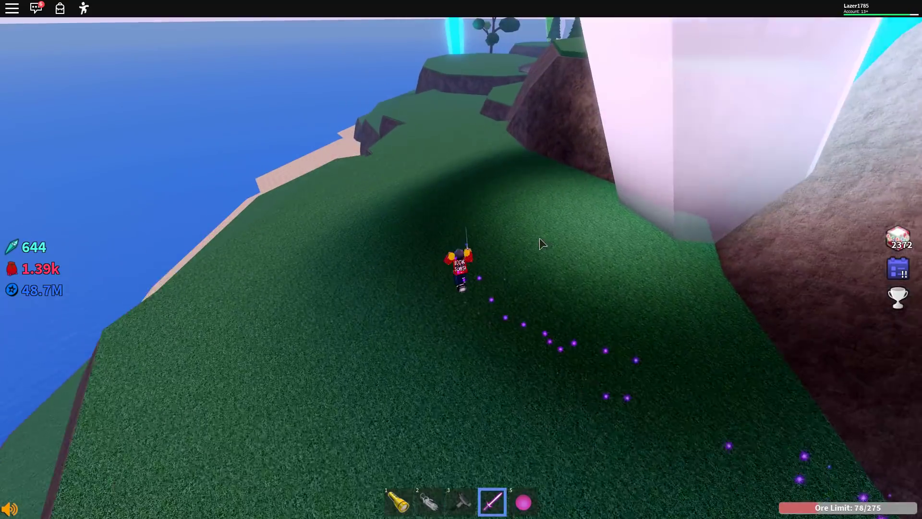
{"action": "key", "text": "w"}
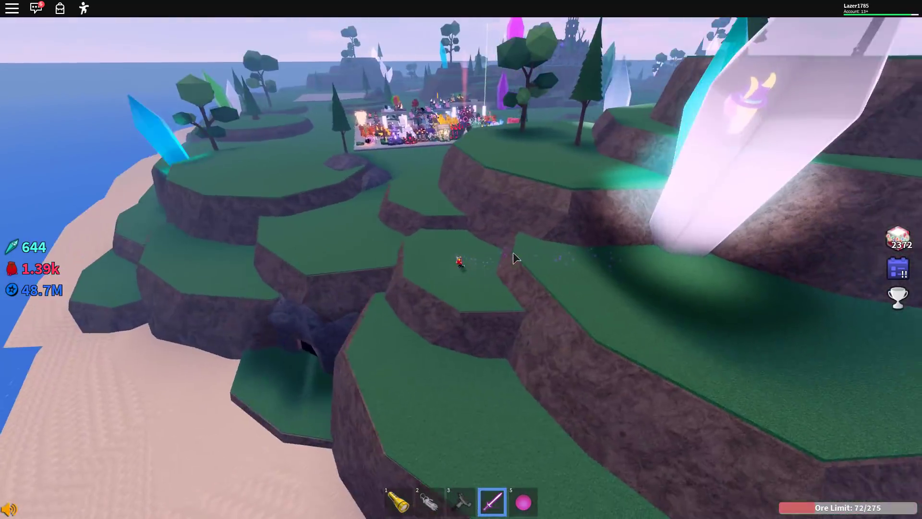
{"action": "key", "text": "Tab"}
{"action": "key", "text": "w"}
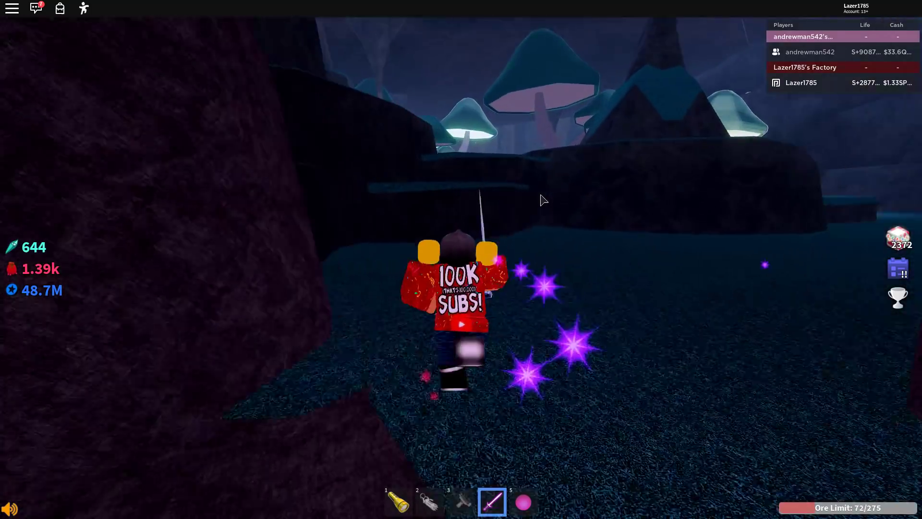
{"action": "key", "text": "w"}
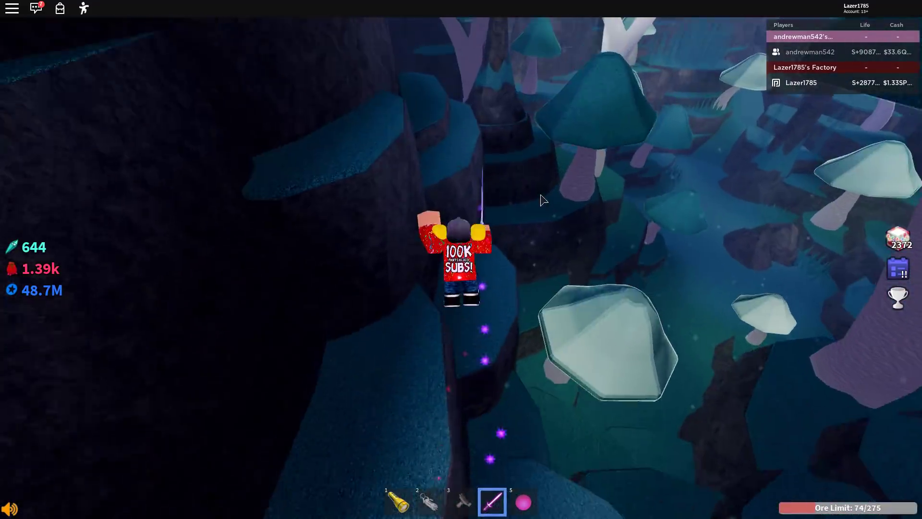
{"action": "key", "text": "w"}
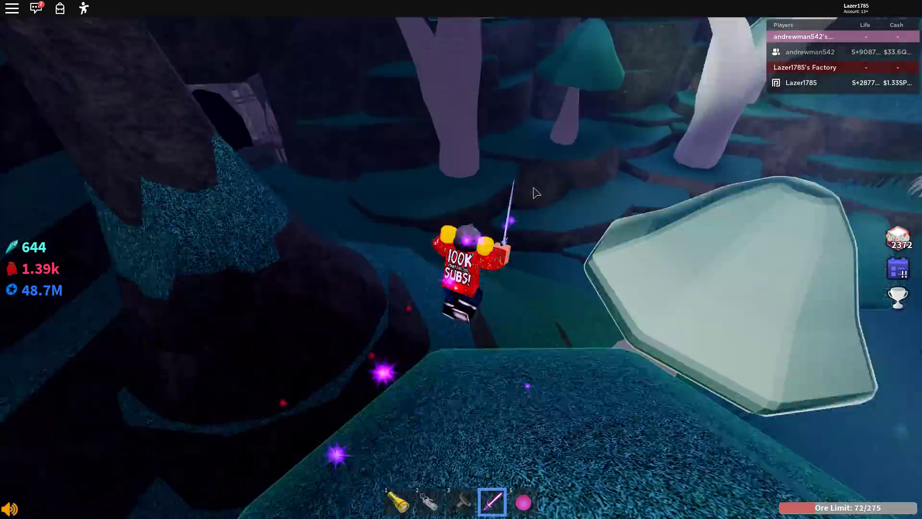
{"action": "key", "text": "w"}
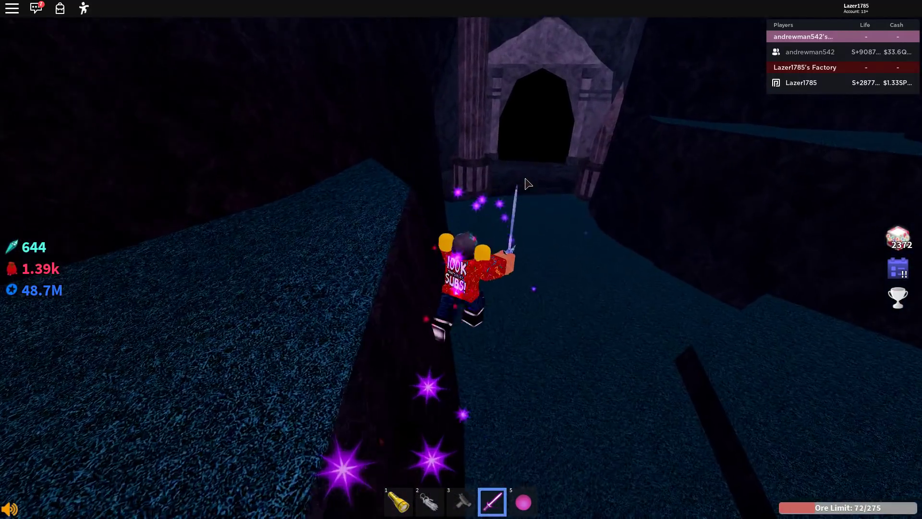
{"action": "key", "text": "w"}
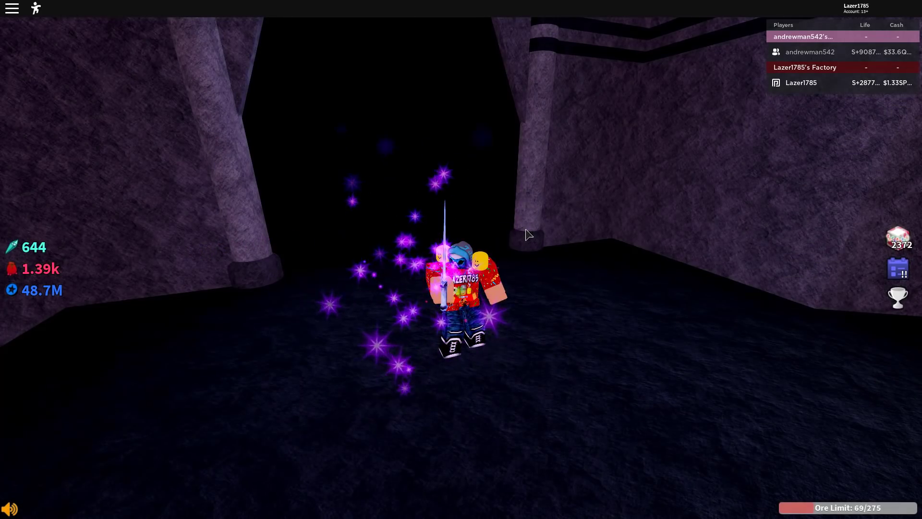
- Walk up to the golden armoured figure and view the Midas Blaster crafting recipe
{"action": "key", "text": "w"}
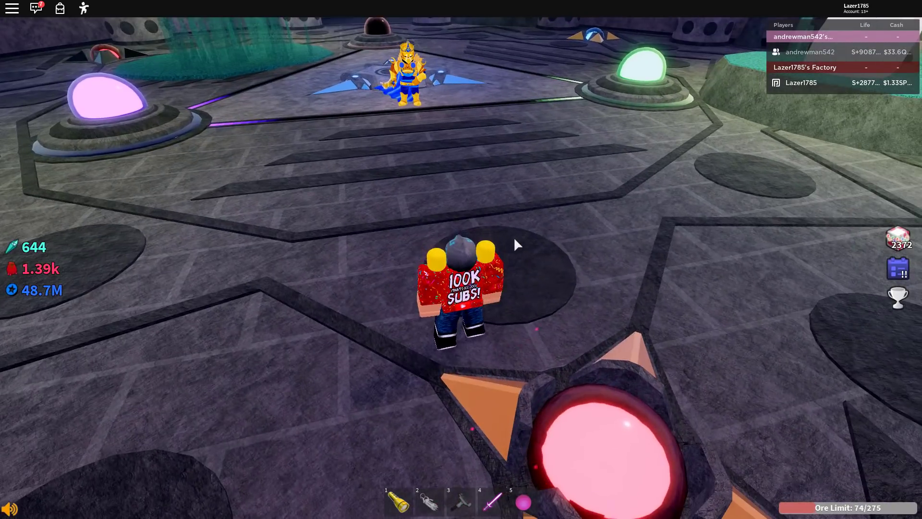
{"action": "key", "text": "w"}
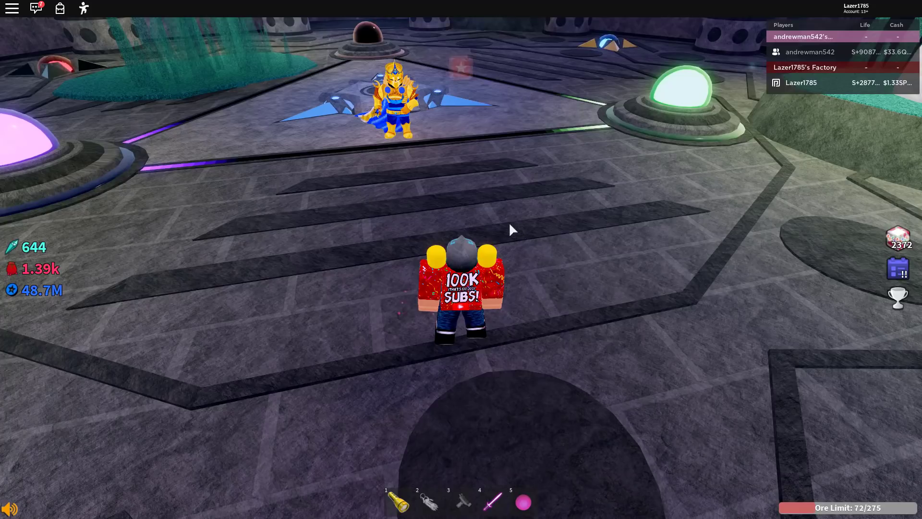
{"action": "key", "text": "w"}
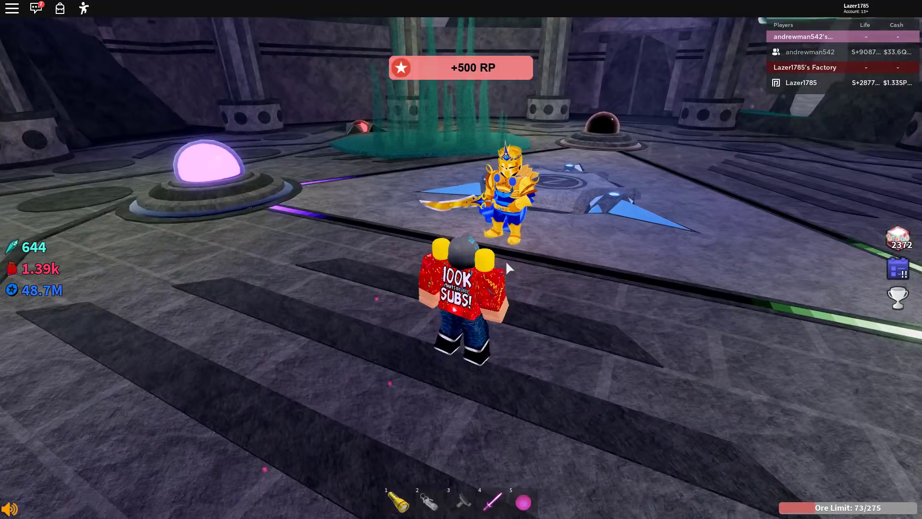
{"action": "key", "text": "w"}
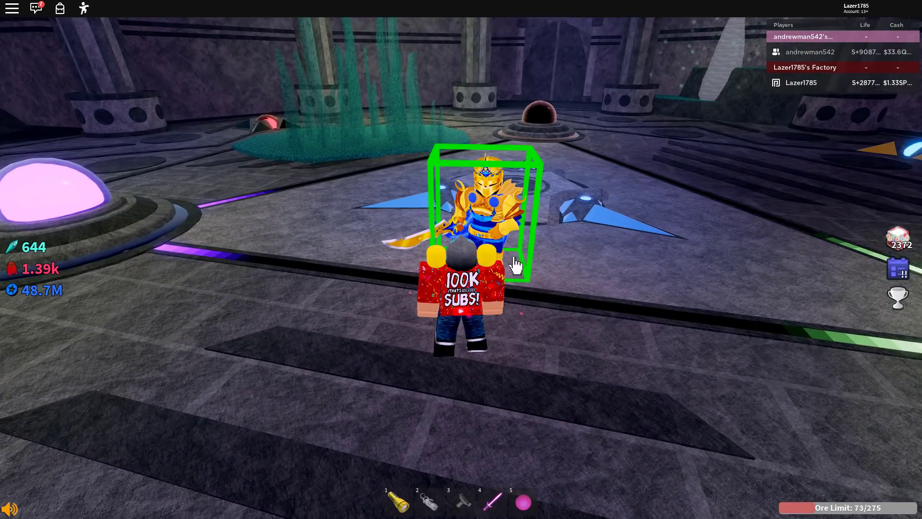
{"action": "left_click", "coordinate": [509, 244]}
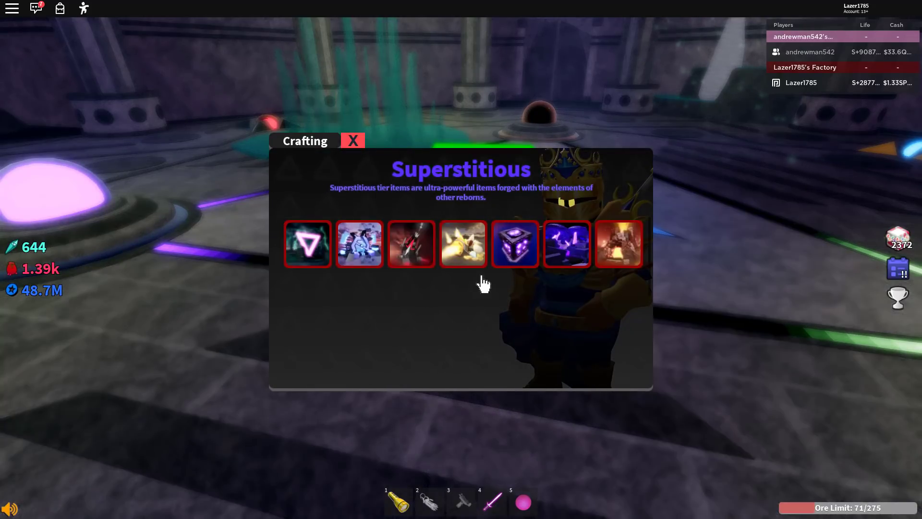
{"action": "left_click", "coordinate": [472, 249]}
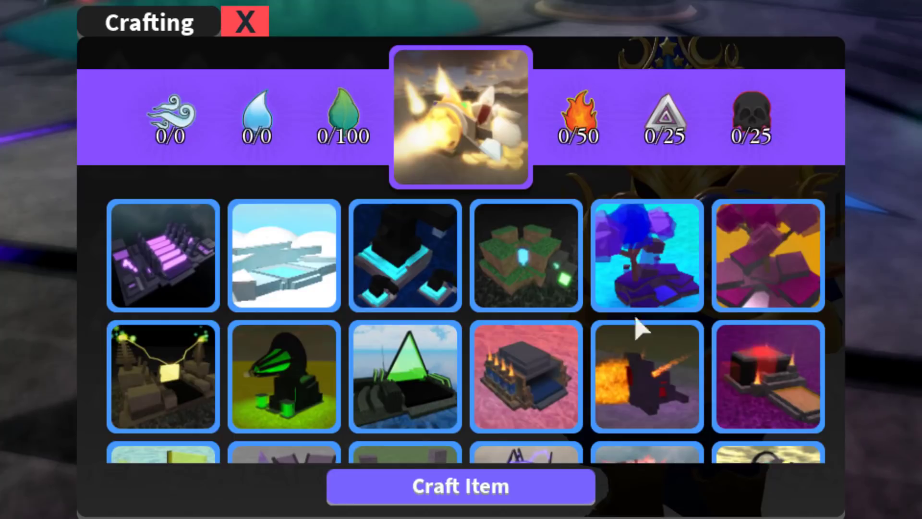
- Offer copies of the third item to fill the requirements and forge the Midas Blaster
{"action": "left_click", "coordinate": [416, 274]}
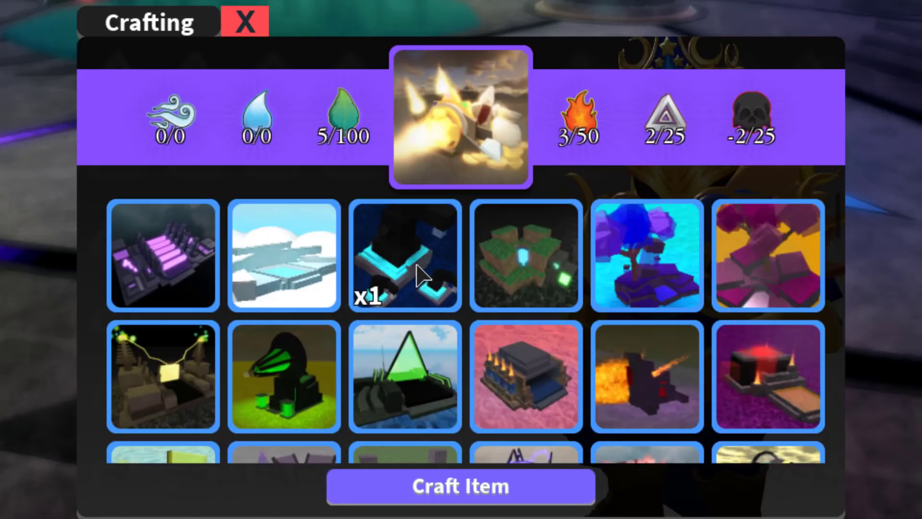
{"action": "left_click", "coordinate": [418, 277]}
{"action": "left_click", "coordinate": [417, 279]}
{"action": "left_click", "coordinate": [418, 283]}
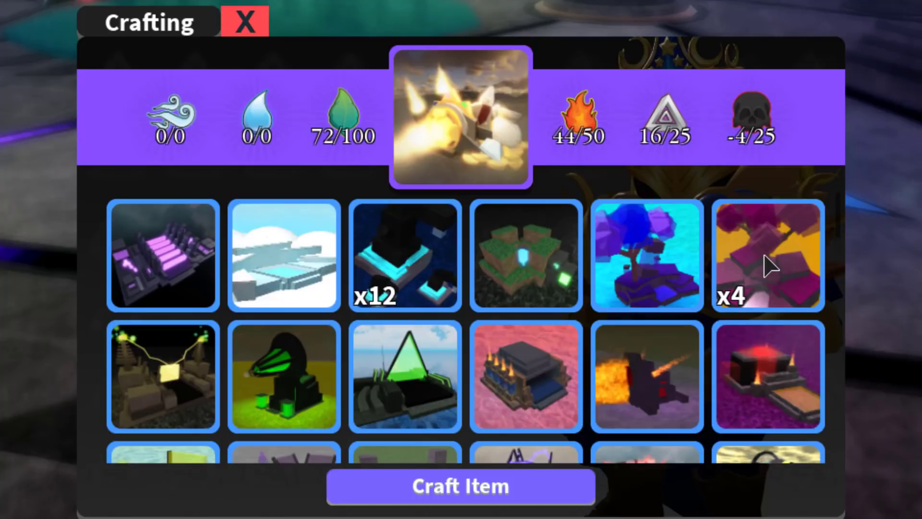
{"action": "scroll", "coordinate": [774, 303], "scroll_direction": "down", "scroll_amount": 5}
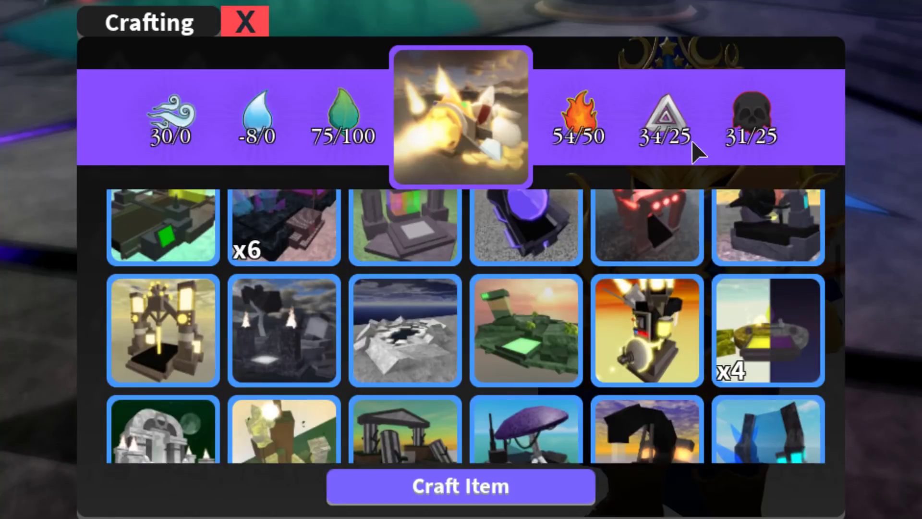
{"action": "scroll", "coordinate": [685, 308], "scroll_direction": "up", "scroll_amount": 2}
{"action": "scroll", "coordinate": [520, 303], "scroll_direction": "up", "scroll_amount": 3}
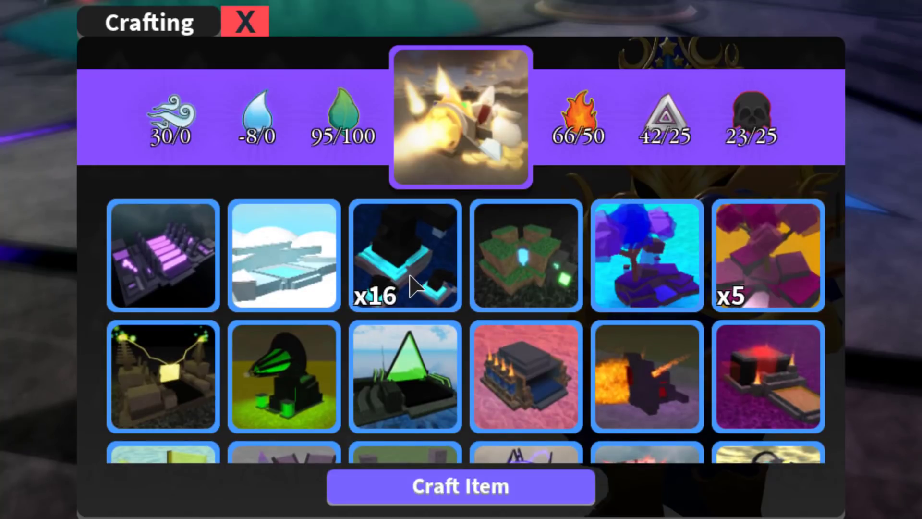
{"action": "left_click", "coordinate": [412, 284]}
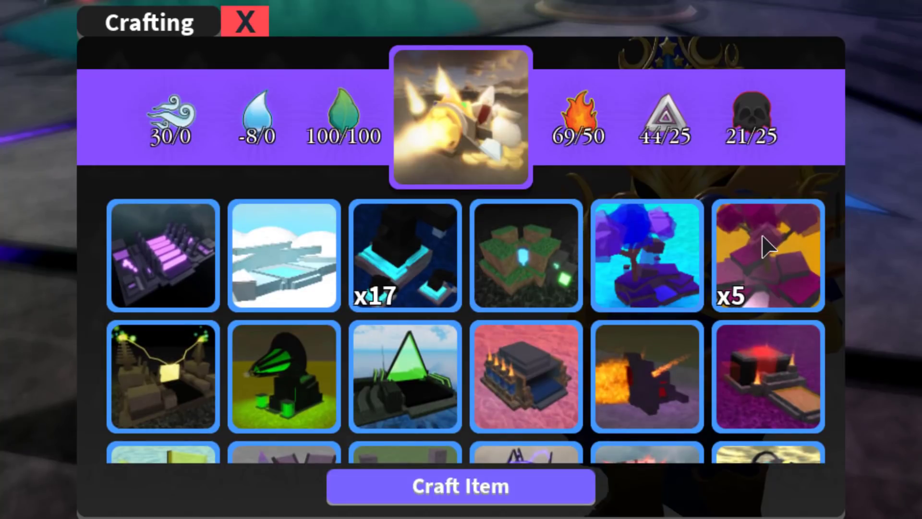
{"action": "left_click", "coordinate": [459, 488]}
{"action": "left_click", "coordinate": [410, 313]}
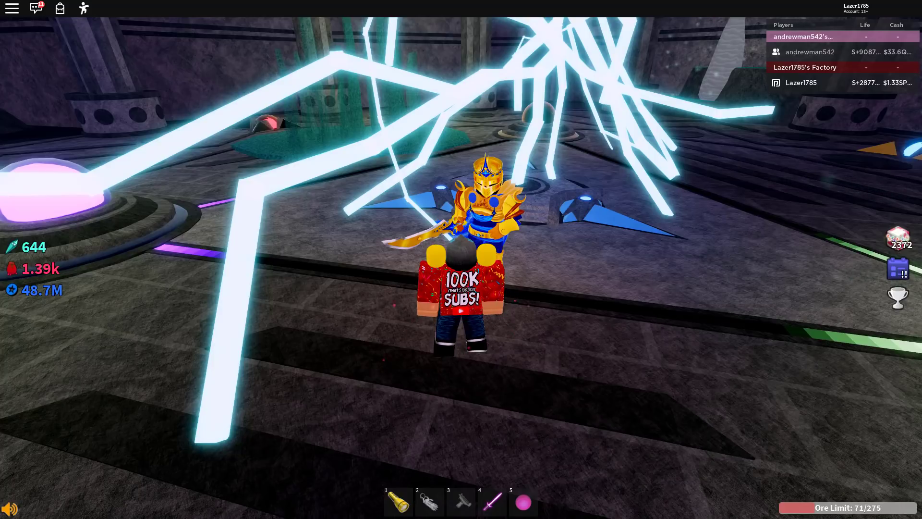
- Orbit the view and reopen crafting at the golden figure
{"action": "left_click_drag", "start_coordinate": [587, 154], "coordinate": [587, 154]}
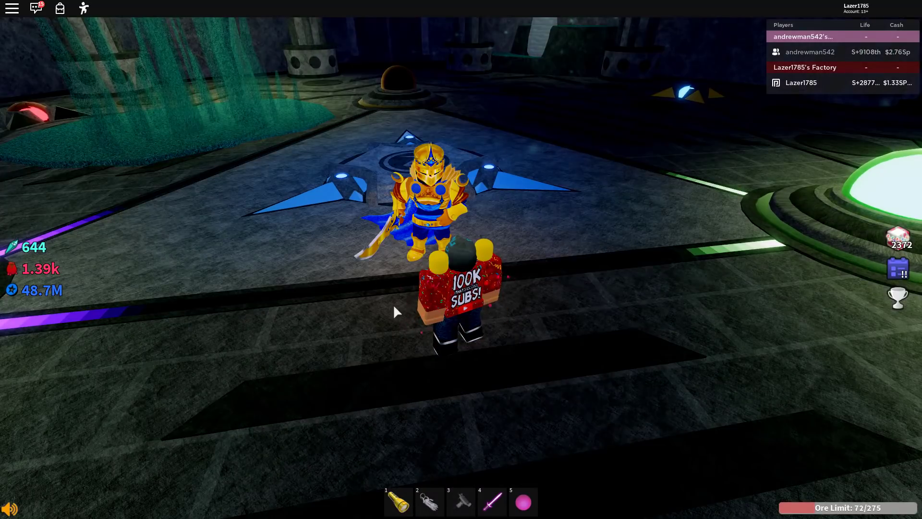
{"action": "left_click", "coordinate": [413, 247]}
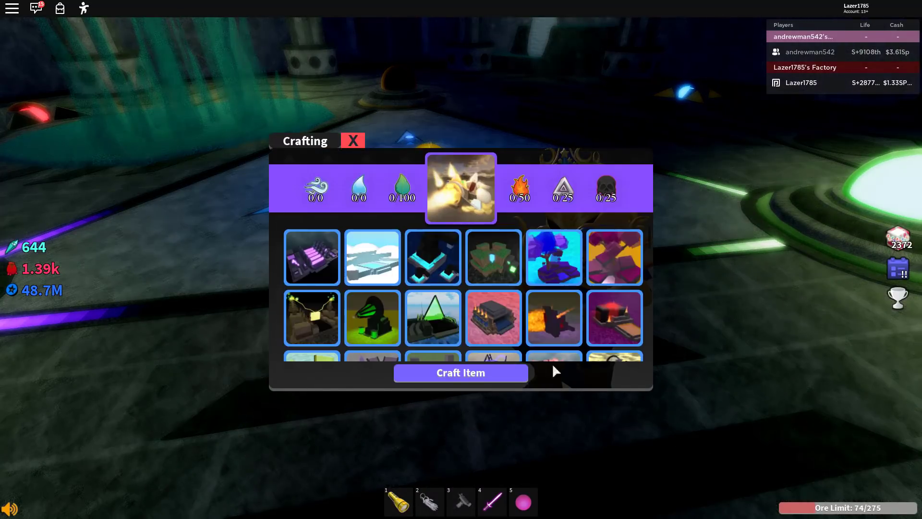
{"action": "scroll", "coordinate": [621, 324], "scroll_direction": "down", "scroll_amount": 2}
- Forge Midas Blasters, offering extra items to cover the Fire requirement
{"action": "left_click", "coordinate": [461, 372]}
{"action": "left_click", "coordinate": [418, 294]}
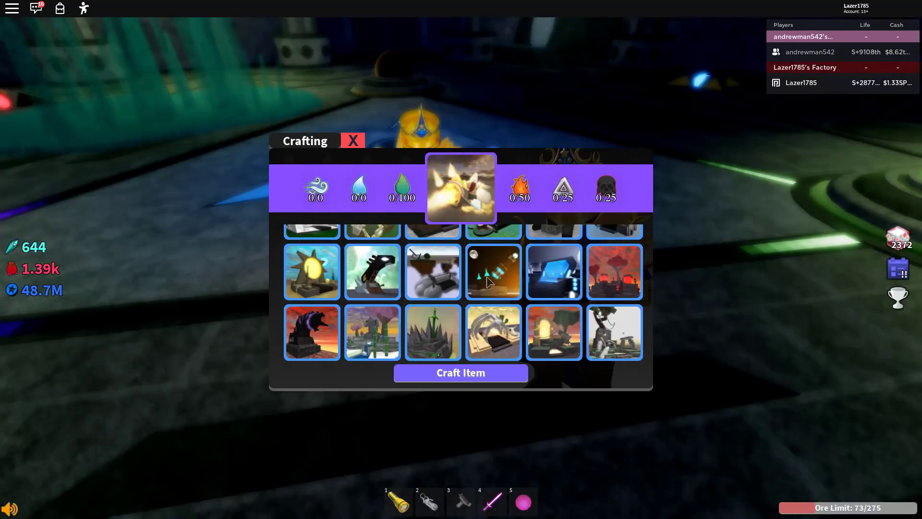
{"action": "scroll", "coordinate": [494, 263], "scroll_direction": "up", "scroll_amount": 5}
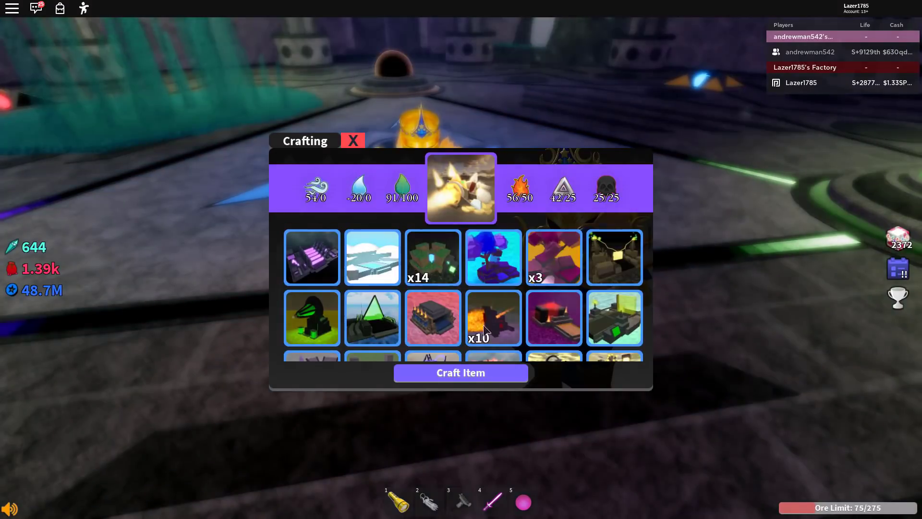
{"action": "scroll", "coordinate": [563, 284], "scroll_direction": "down", "scroll_amount": 2}
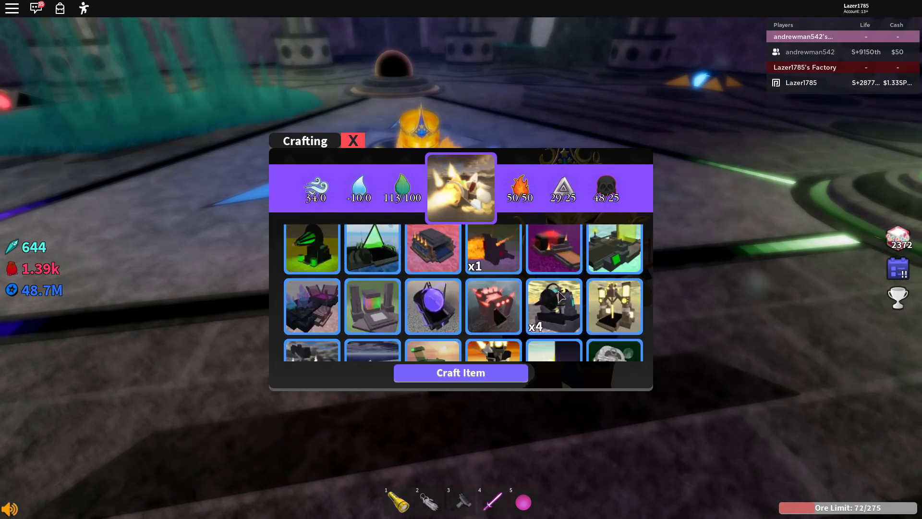
{"action": "scroll", "coordinate": [611, 310], "scroll_direction": "down", "scroll_amount": 2}
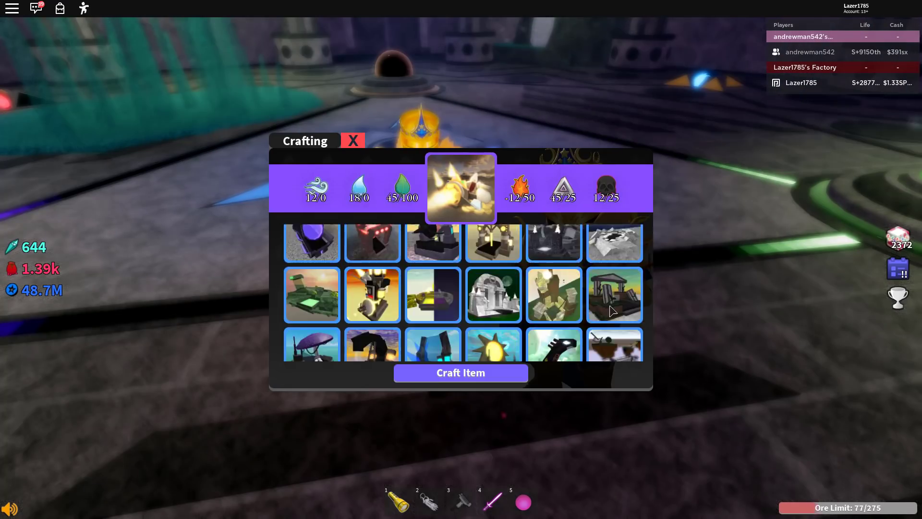
{"action": "left_click", "coordinate": [502, 369]}
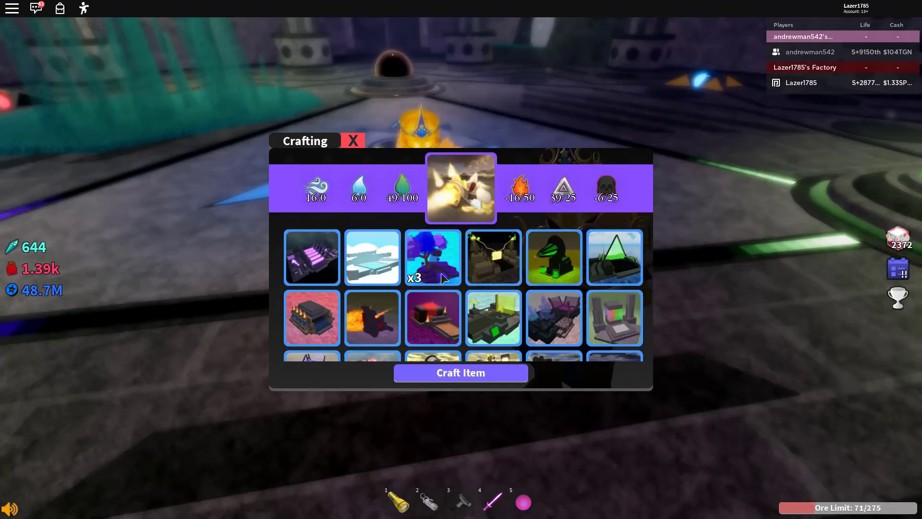
{"action": "scroll", "coordinate": [554, 309], "scroll_direction": "down", "scroll_amount": 2}
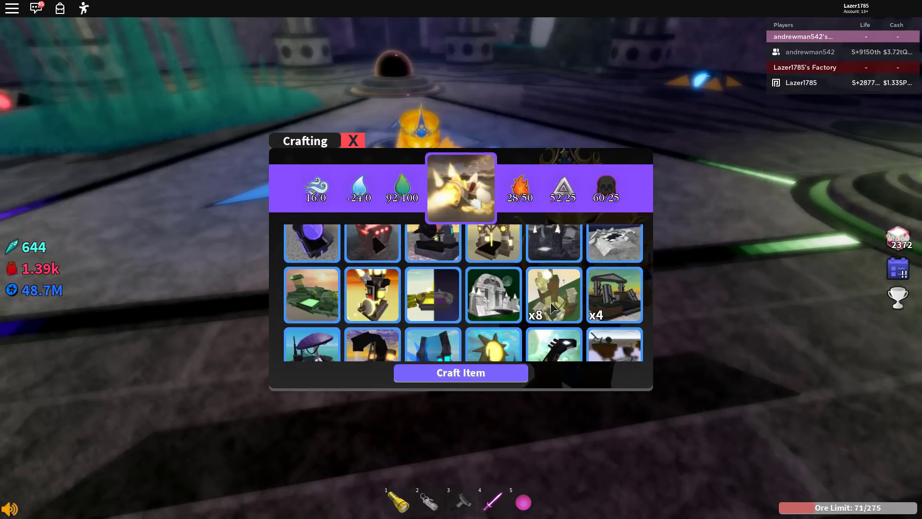
{"action": "left_click", "coordinate": [502, 318]}
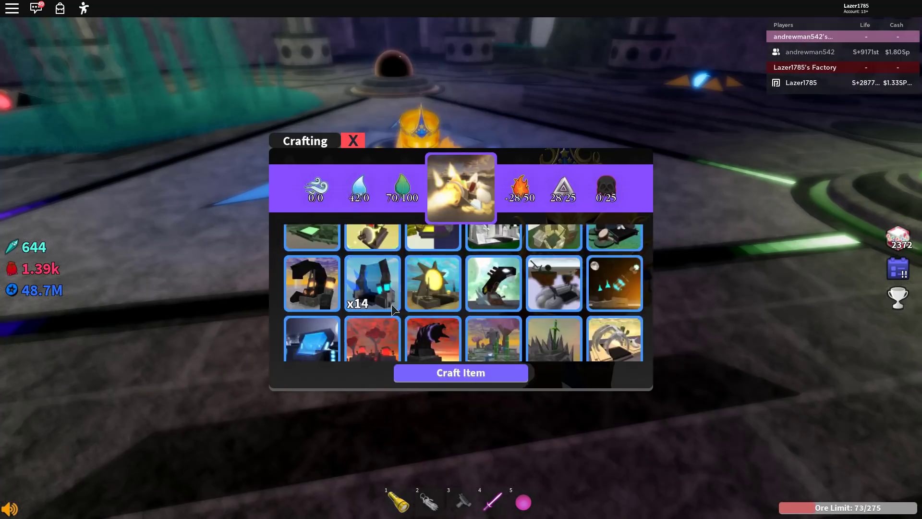
{"action": "left_click", "coordinate": [363, 270]}
{"action": "left_click", "coordinate": [434, 319]}
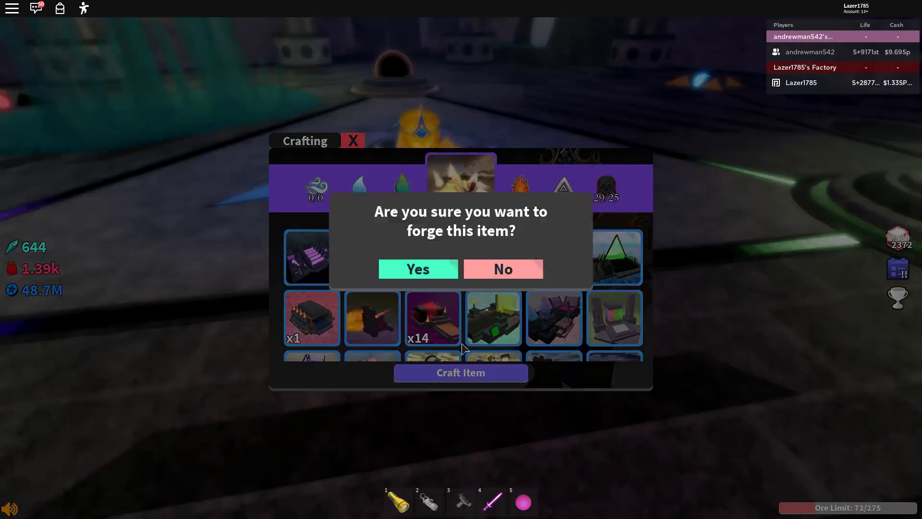
{"action": "left_click", "coordinate": [418, 267]}
{"action": "scroll", "coordinate": [508, 303], "scroll_direction": "up", "scroll_amount": 1}
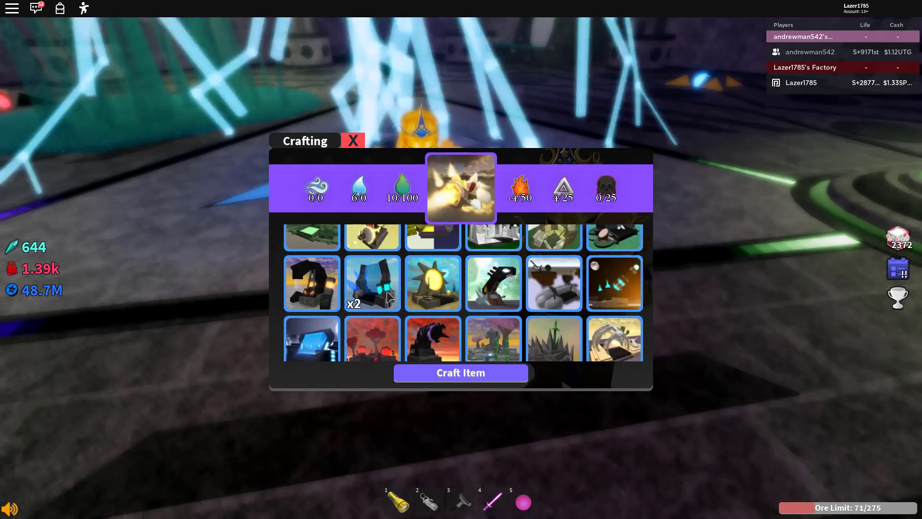
{"action": "left_click", "coordinate": [560, 301]}
{"action": "scroll", "coordinate": [326, 277], "scroll_direction": "down", "scroll_amount": 1}
{"action": "scroll", "coordinate": [315, 353], "scroll_direction": "down", "scroll_amount": 3}
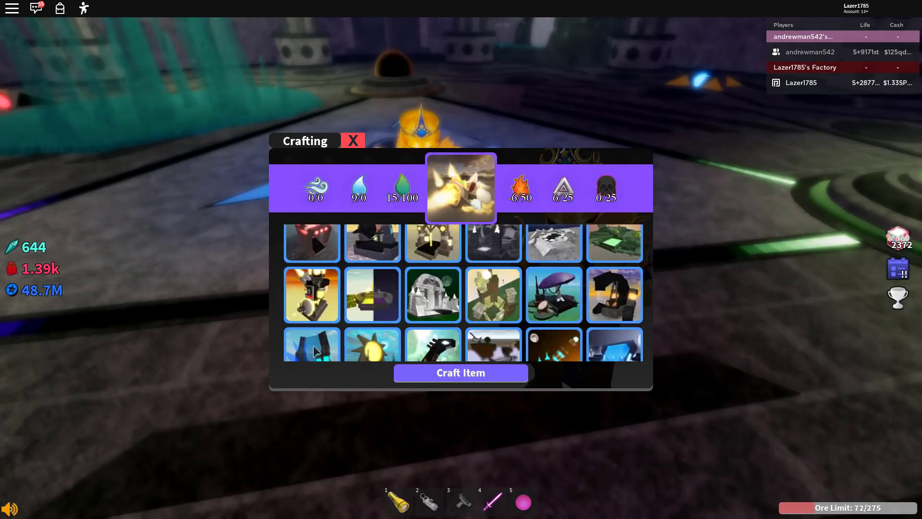
{"action": "scroll", "coordinate": [361, 281], "scroll_direction": "down", "scroll_amount": 3}
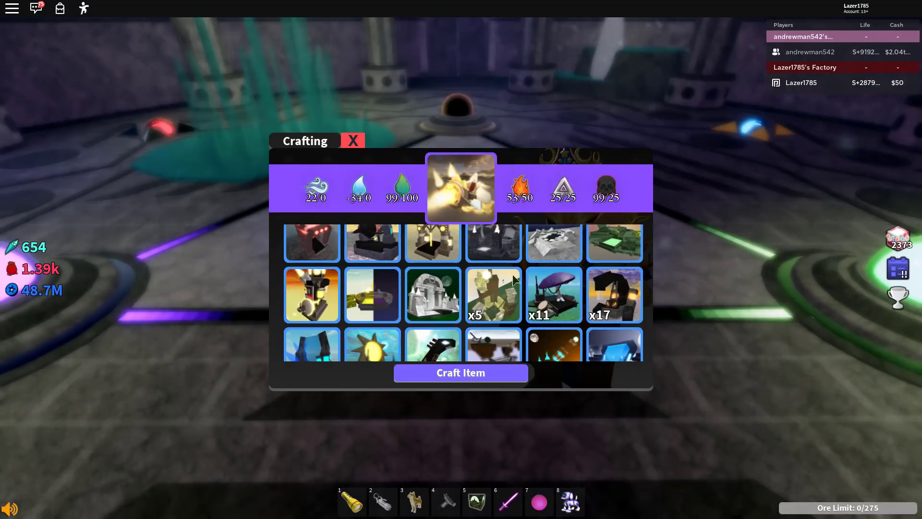
{"action": "scroll", "coordinate": [511, 302], "scroll_direction": "down", "scroll_amount": 5}
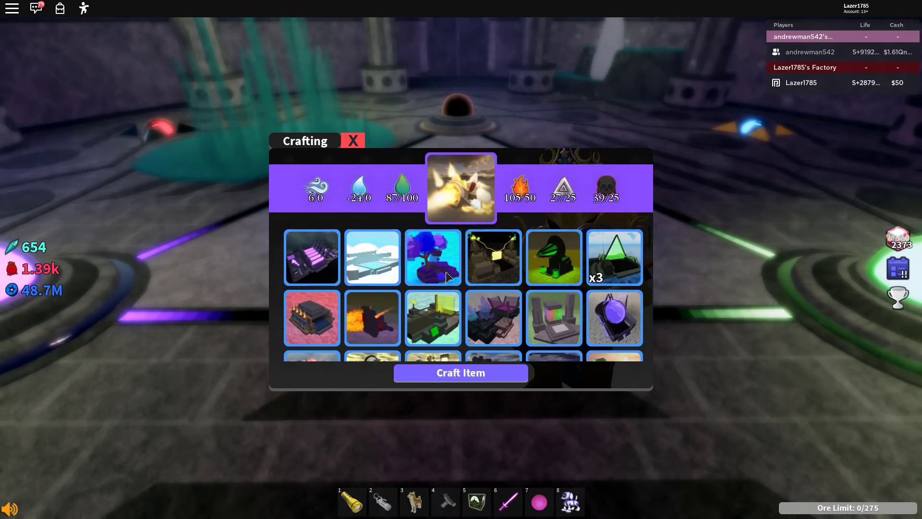
{"action": "scroll", "coordinate": [489, 301], "scroll_direction": "down", "scroll_amount": 3}
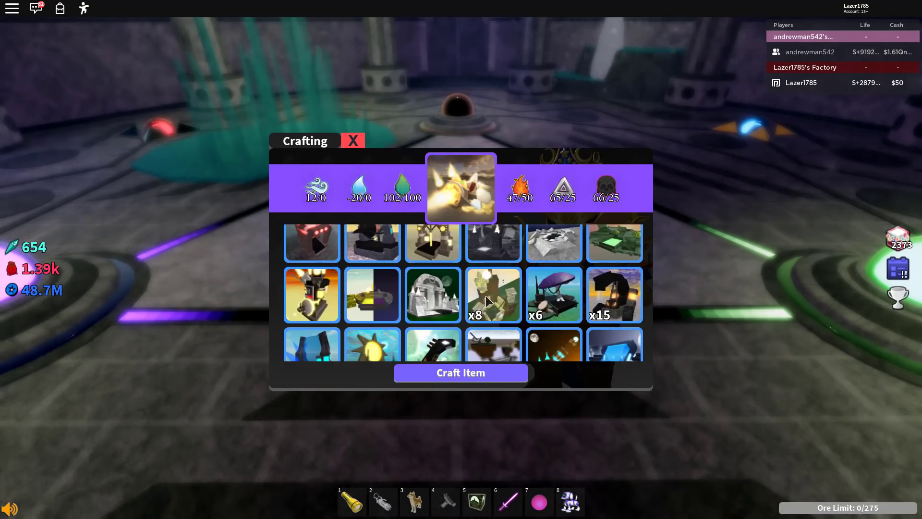
- Craft two more Midas Blasters and close the crafting window
{"action": "left_click", "coordinate": [480, 376]}
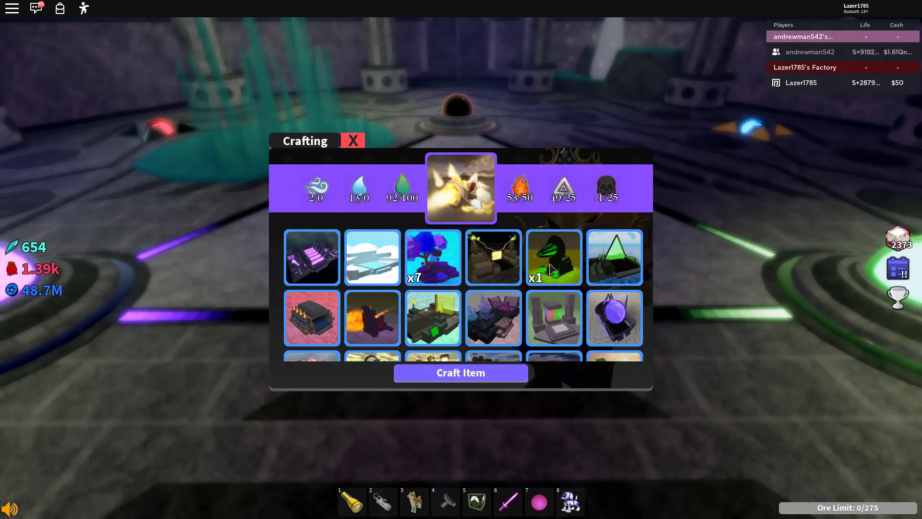
{"action": "left_click", "coordinate": [469, 373]}
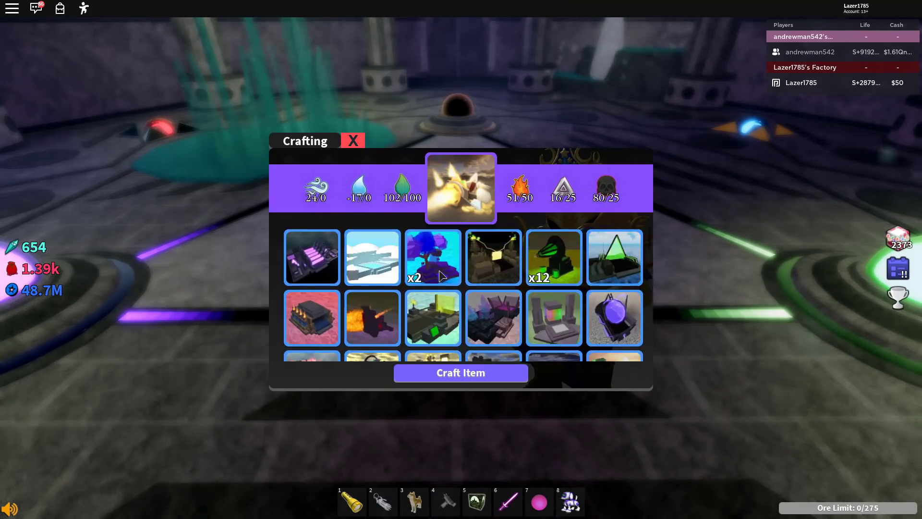
{"action": "left_click", "coordinate": [468, 375]}
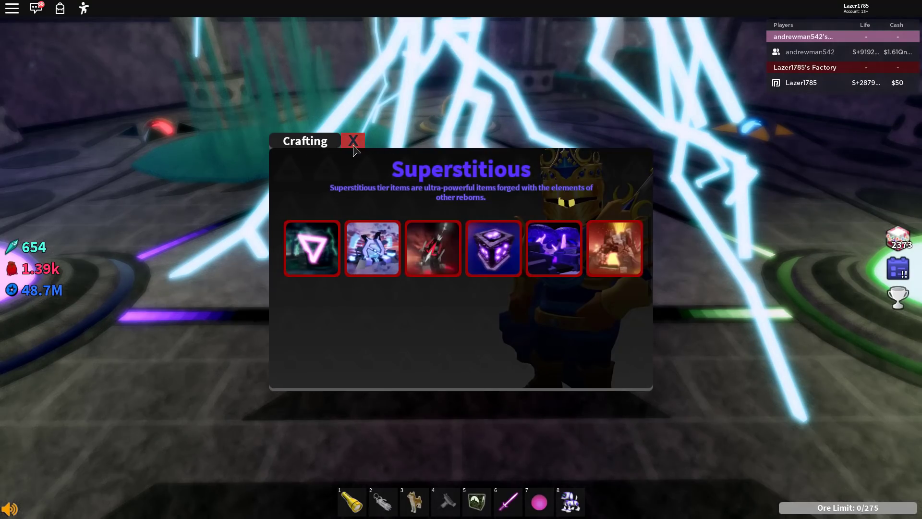
{"action": "left_click", "coordinate": [353, 143]}
- Reset the character from the game menu so it respawns on the base
{"action": "key", "text": "Escape"}
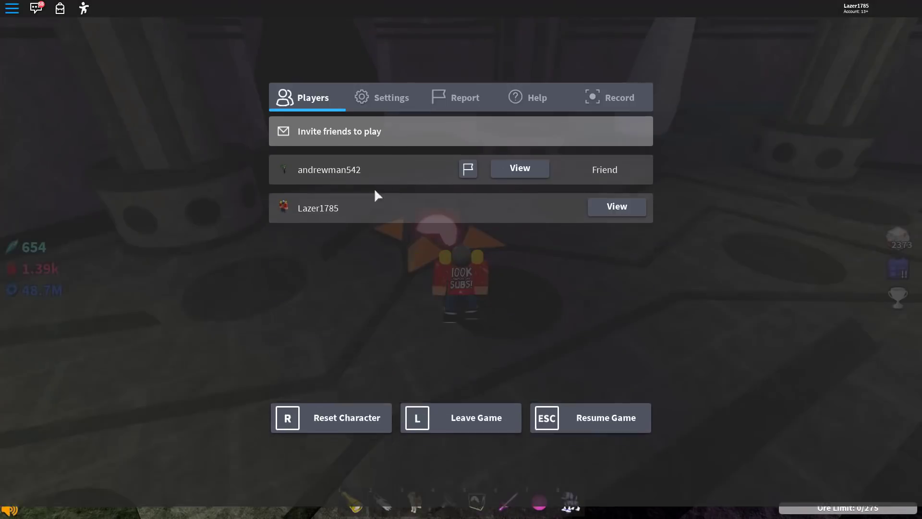
{"action": "key", "text": "r"}
{"action": "left_click", "coordinate": [388, 231]}
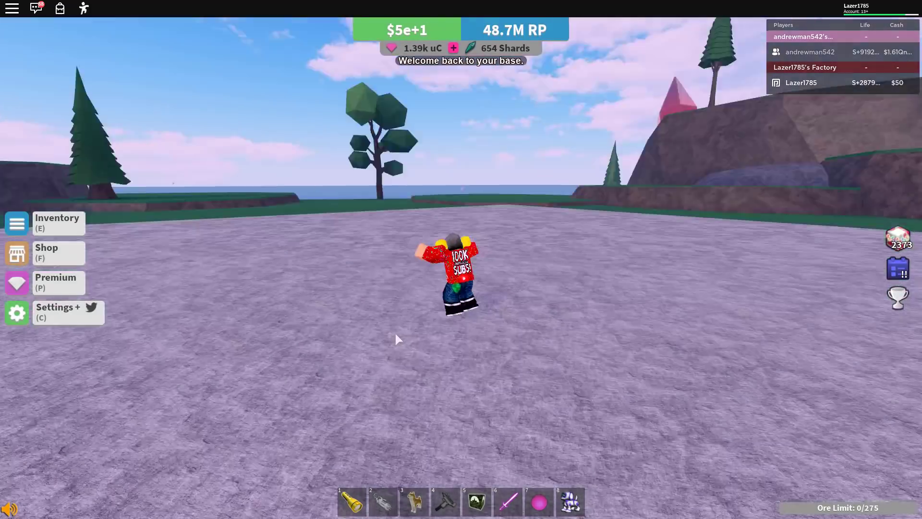
- Walk onto the base, equip slot 5 and bring up Base Settings
{"action": "key", "text": "6"}
{"action": "key", "text": "w"}
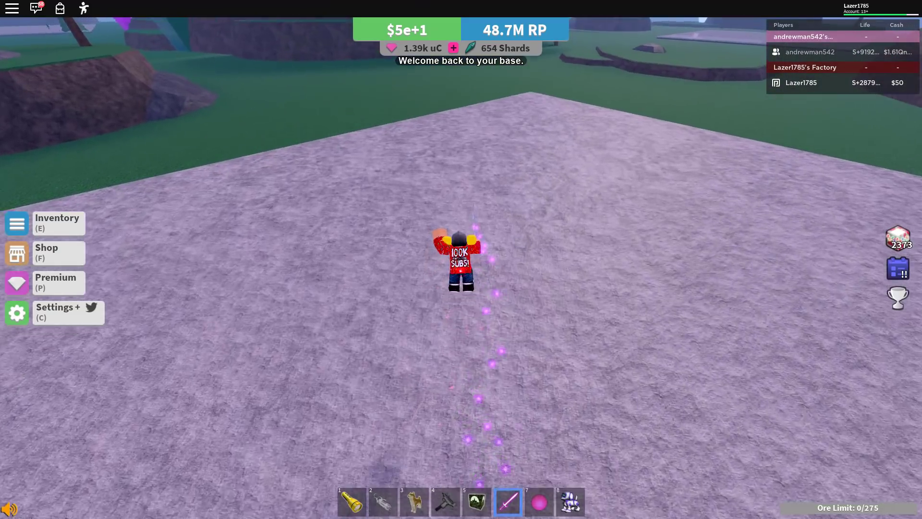
{"action": "key", "text": "5"}
{"action": "key", "text": "c"}
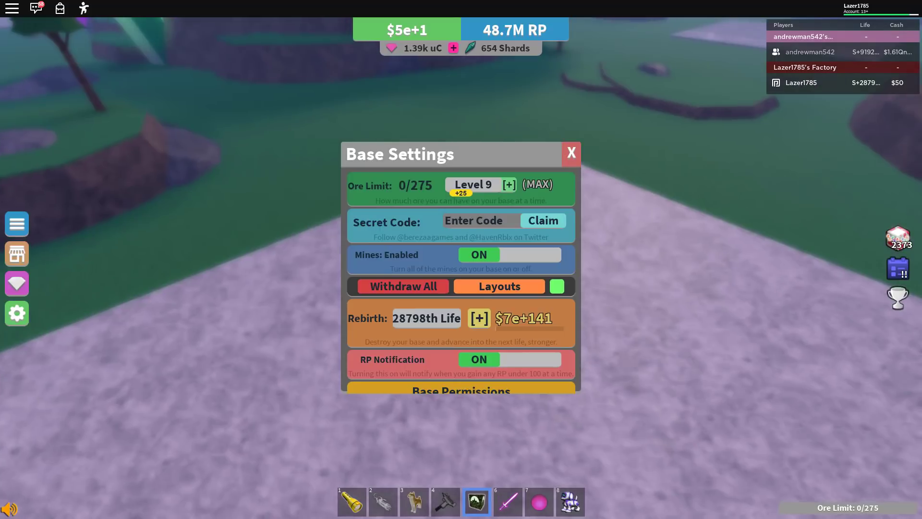
- Find the Righteous Will in the inventory and place it on the base
{"action": "key", "text": "f"}
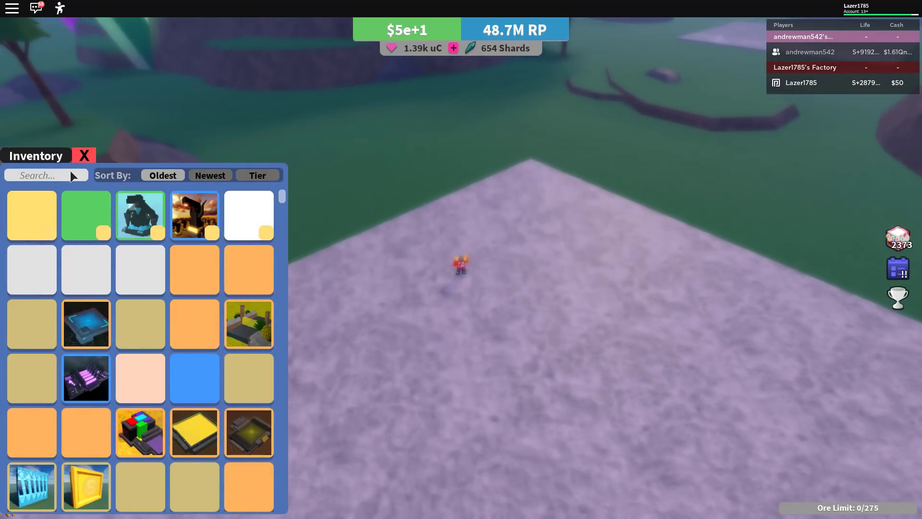
{"action": "left_click", "coordinate": [62, 171]}
{"action": "type", "text": "wil"}
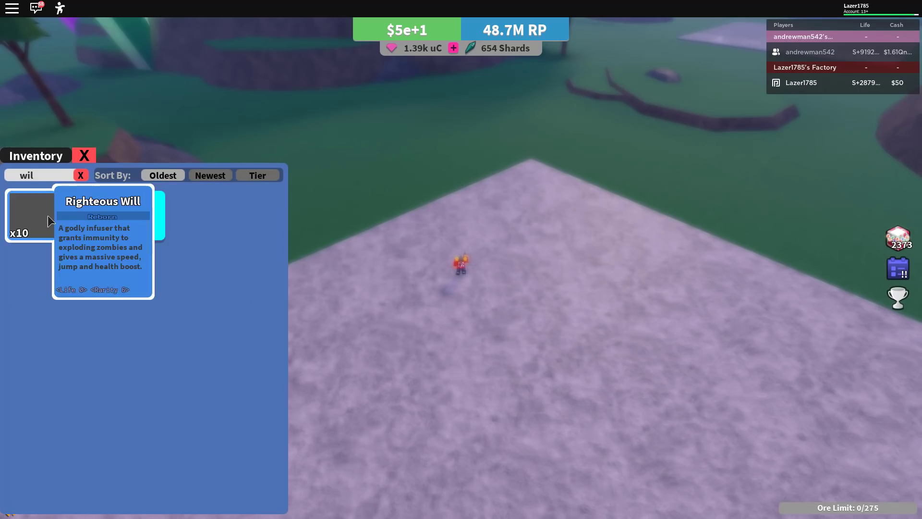
{"action": "left_click", "coordinate": [47, 215]}
{"action": "scroll", "coordinate": [541, 246], "scroll_direction": "up", "scroll_amount": 3}
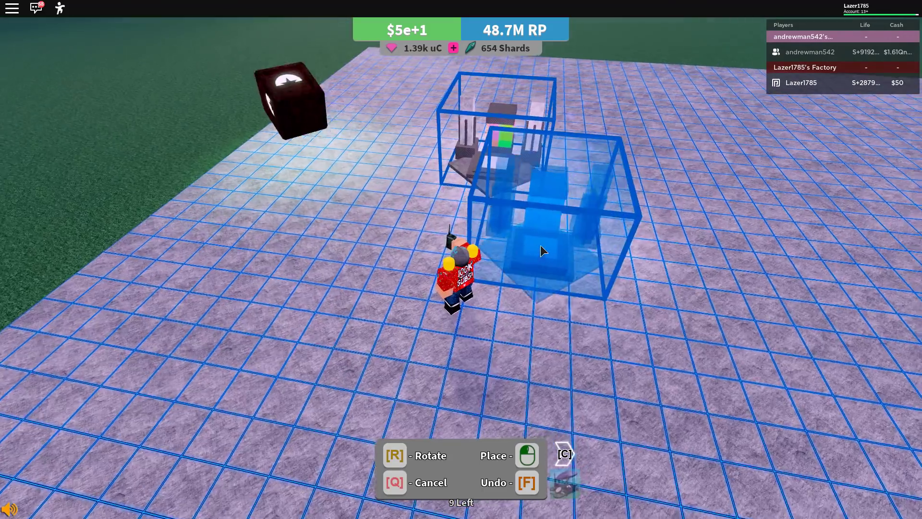
{"action": "left_click", "coordinate": [540, 246]}
{"action": "key", "text": "w"}
- Search 'res' and place Resetting Infusers around the machine
{"action": "key", "text": "a"}
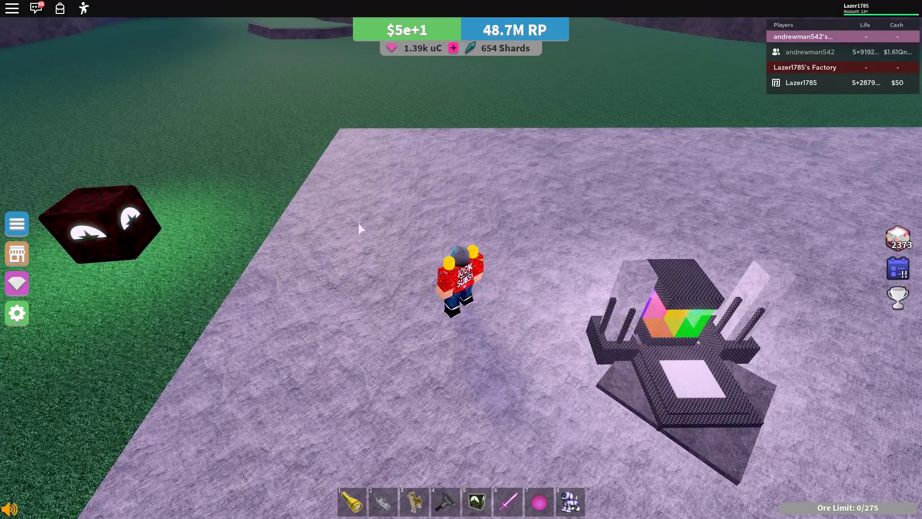
{"action": "key", "text": "e"}
{"action": "left_click", "coordinate": [43, 175]}
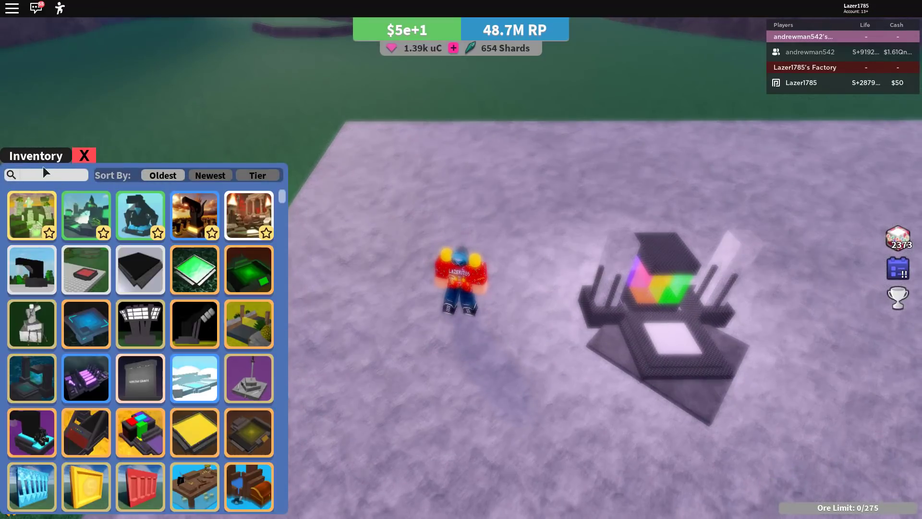
{"action": "type", "text": "res"}
{"action": "left_click", "coordinate": [22, 271]}
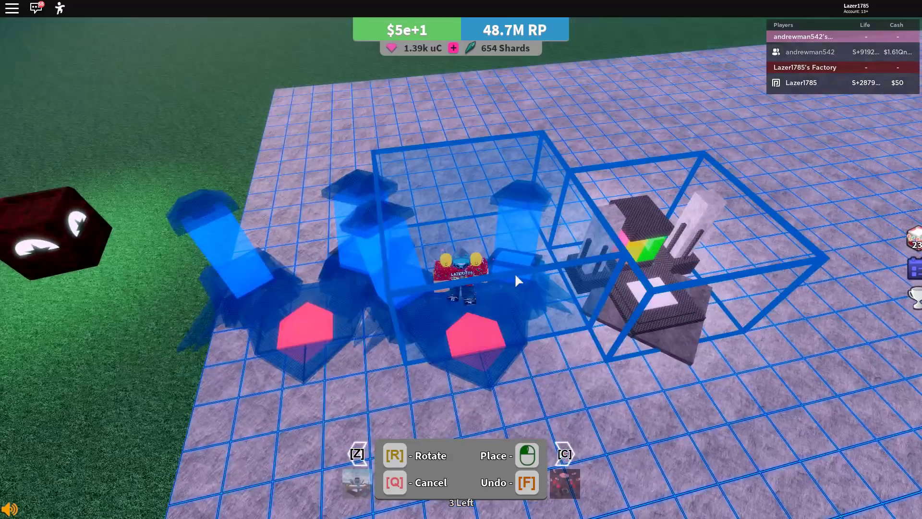
{"action": "key", "text": "q"}
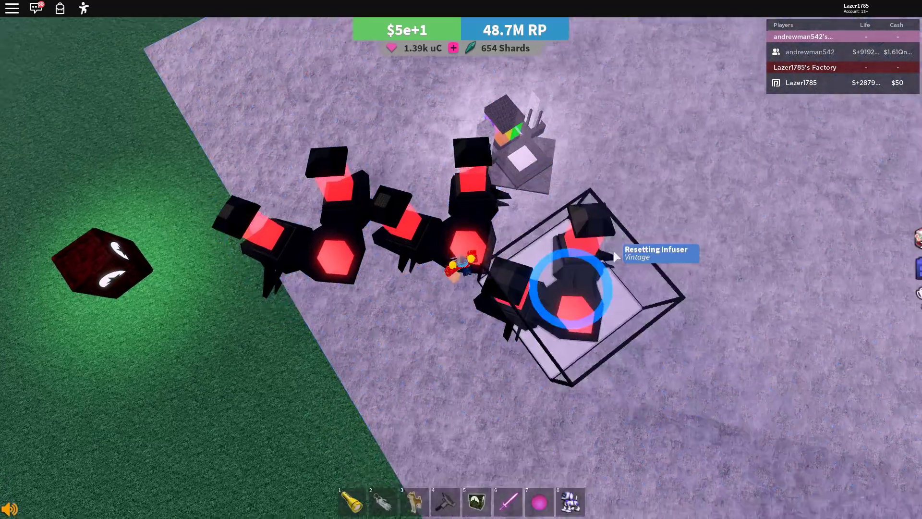
{"action": "scroll", "coordinate": [613, 249], "scroll_direction": "up", "scroll_amount": 5}
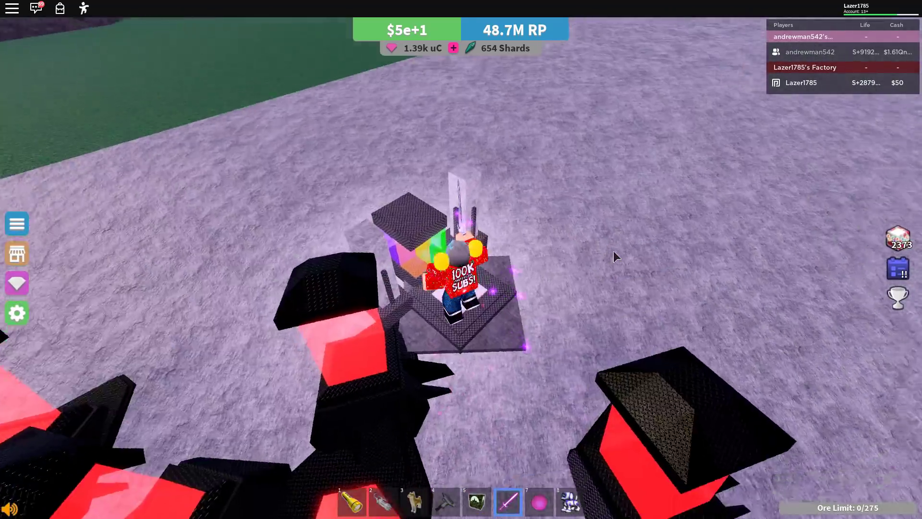
- Walk onto the central machine, select the Resetting Infusers and withdraw them
{"action": "key", "text": "s"}
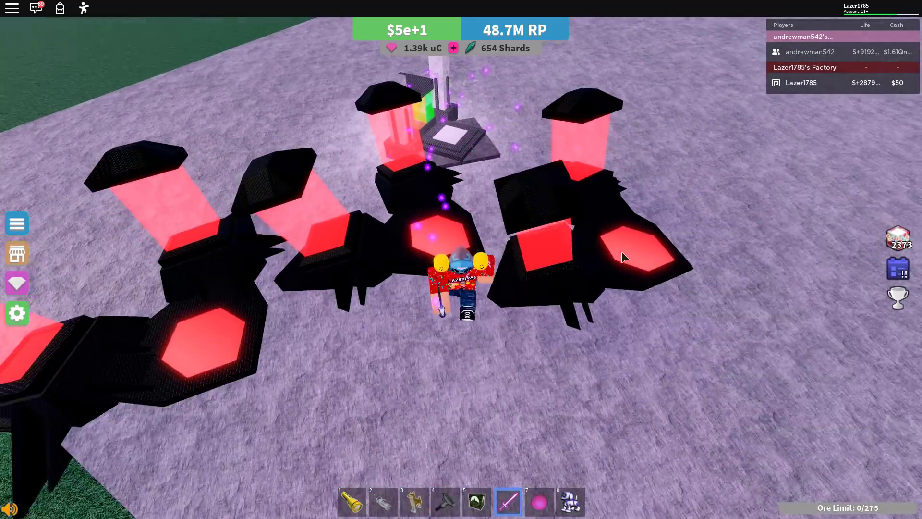
{"action": "key", "text": "w"}
{"action": "key", "text": "s"}
{"action": "key", "text": "s"}
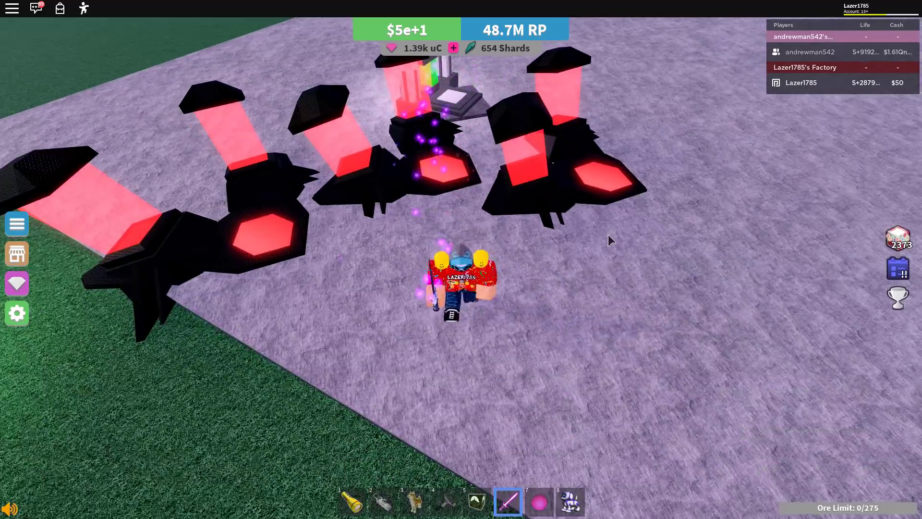
{"action": "key", "text": "w"}
{"action": "key", "text": "space"}
{"action": "scroll", "coordinate": [585, 317], "scroll_direction": "down", "scroll_amount": 5}
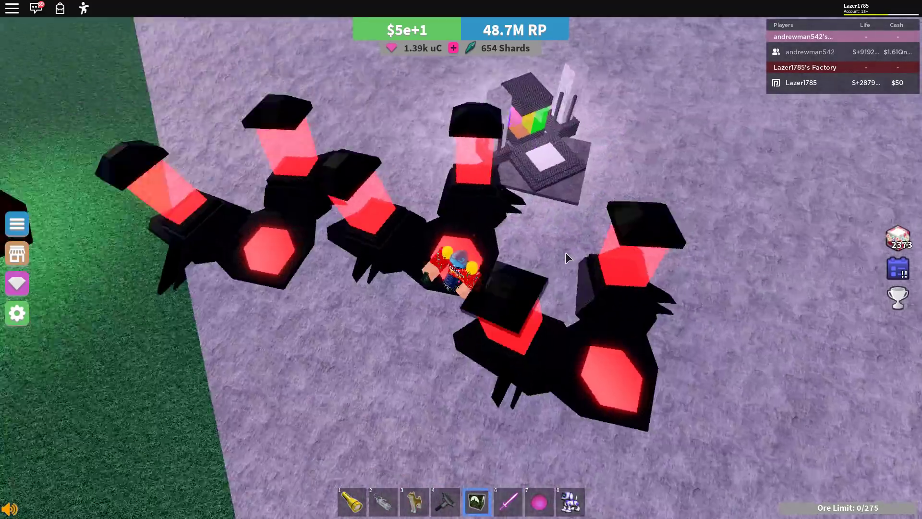
{"action": "left_click", "coordinate": [563, 268]}
{"action": "left_click", "coordinate": [443, 175], "text": "shift"}
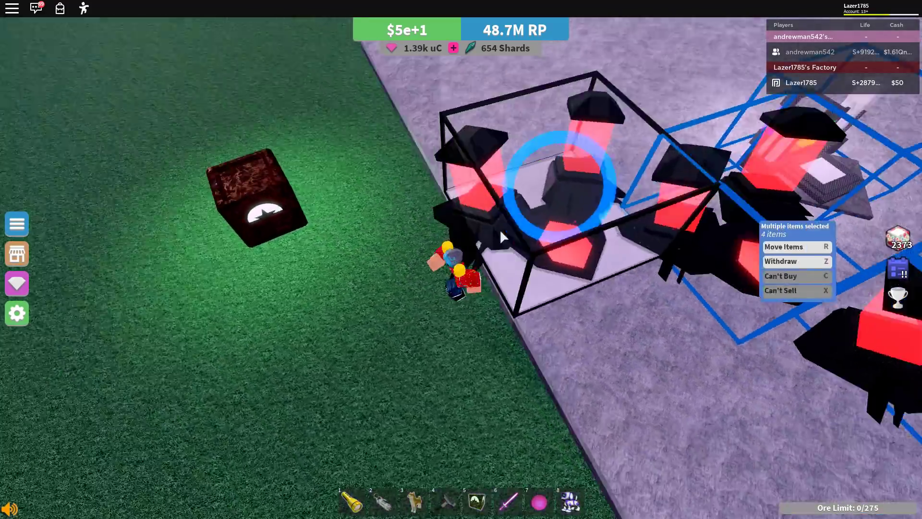
{"action": "key", "text": "s"}
- Pick the Basic Iron Mine from the inventory and set it near the platform edge
{"action": "key", "text": "w"}
{"action": "scroll", "coordinate": [501, 232], "scroll_direction": "down", "scroll_amount": 5}
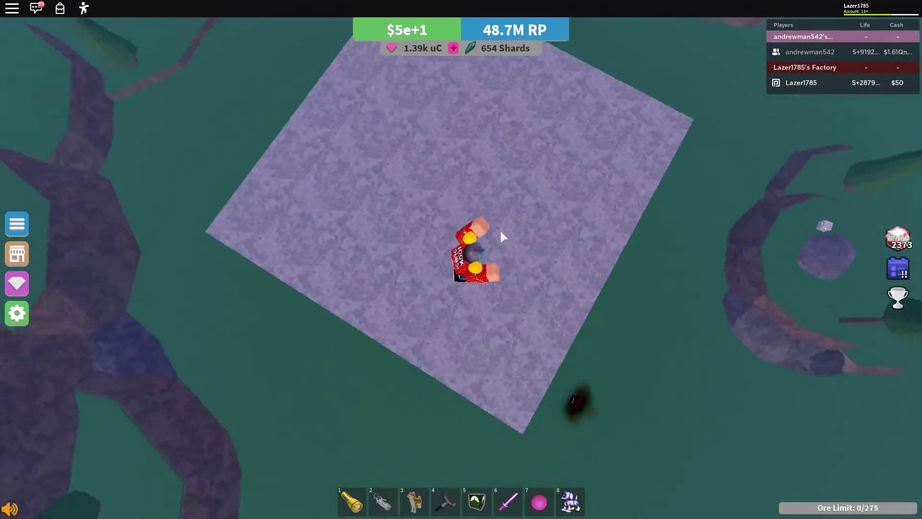
{"action": "scroll", "coordinate": [68, 177], "scroll_direction": "up", "scroll_amount": 5}
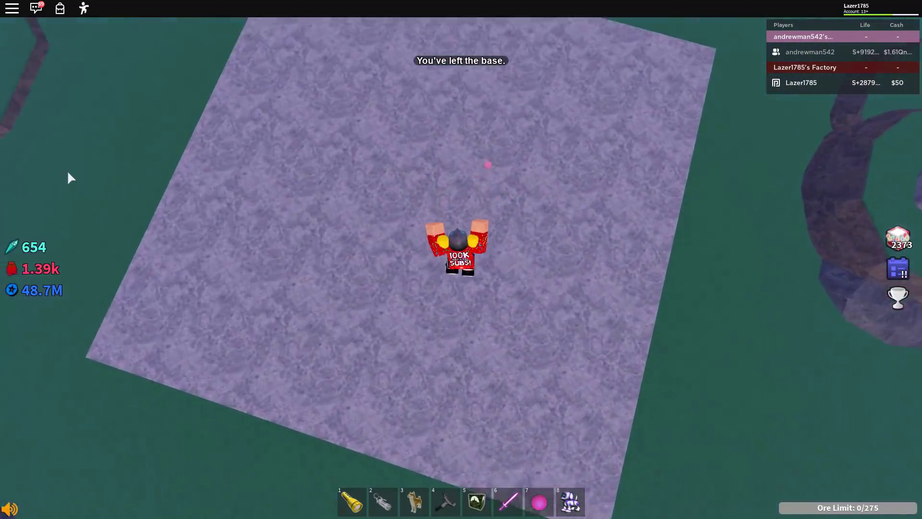
{"action": "scroll", "coordinate": [51, 175], "scroll_direction": "up", "scroll_amount": 3}
{"action": "key", "text": "e"}
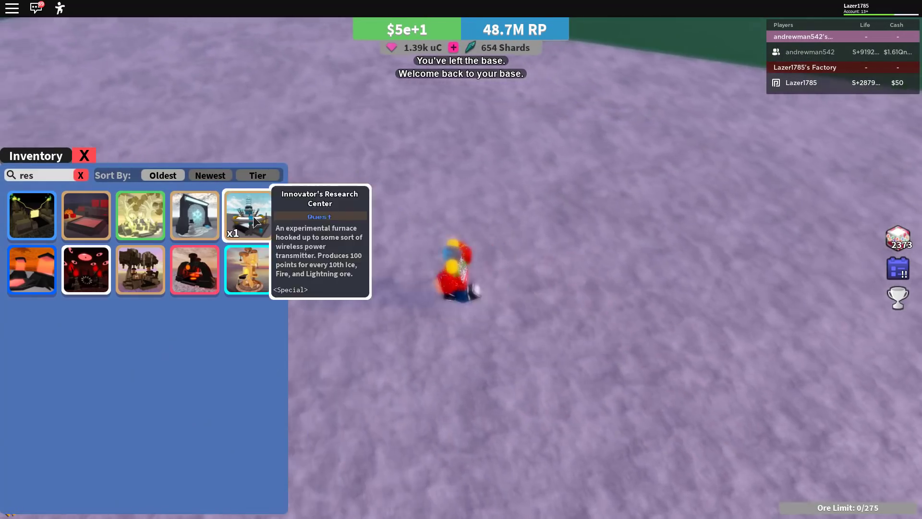
{"action": "key", "text": "BackSpace"}
{"action": "key", "text": "BackSpace"}
{"action": "key", "text": "BackSpace"}
{"action": "type", "text": "bas"}
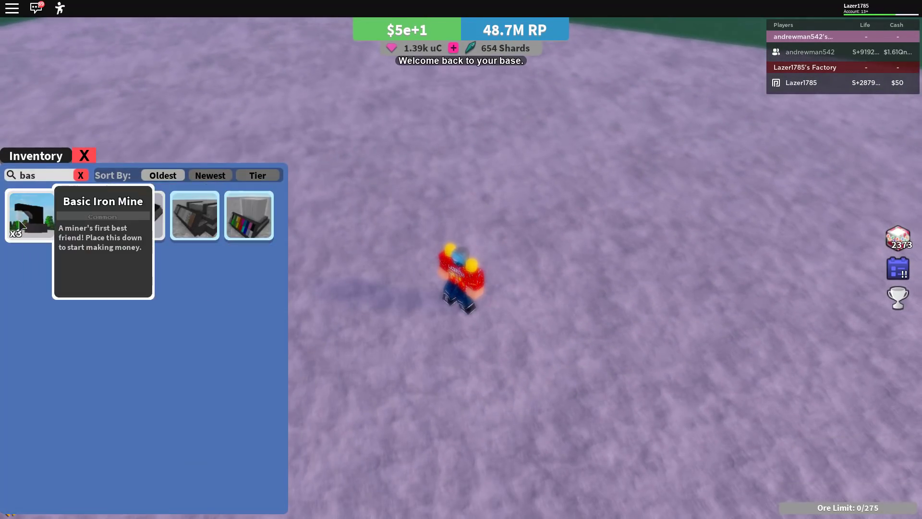
{"action": "left_click", "coordinate": [31, 216]}
{"action": "scroll", "coordinate": [347, 213], "scroll_direction": "down", "scroll_amount": 4}
{"action": "scroll", "coordinate": [347, 214], "scroll_direction": "up", "scroll_amount": 4}
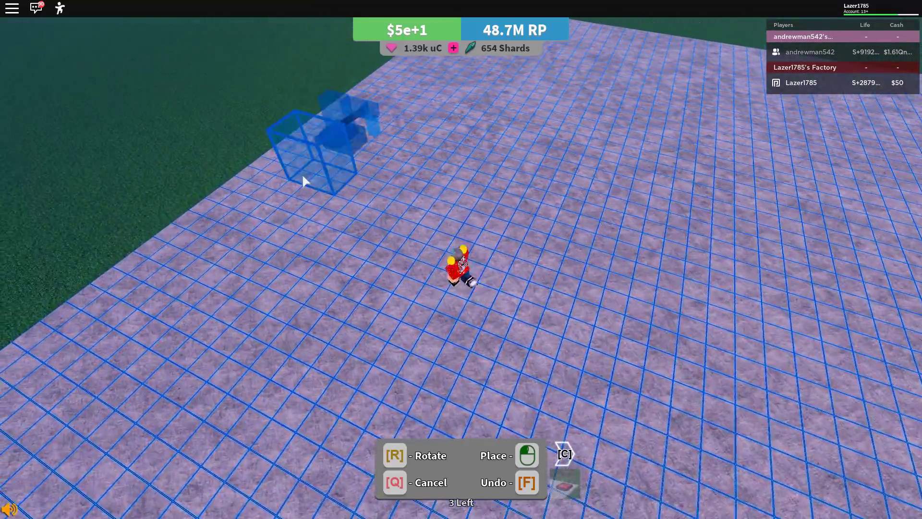
{"action": "key", "text": "s"}
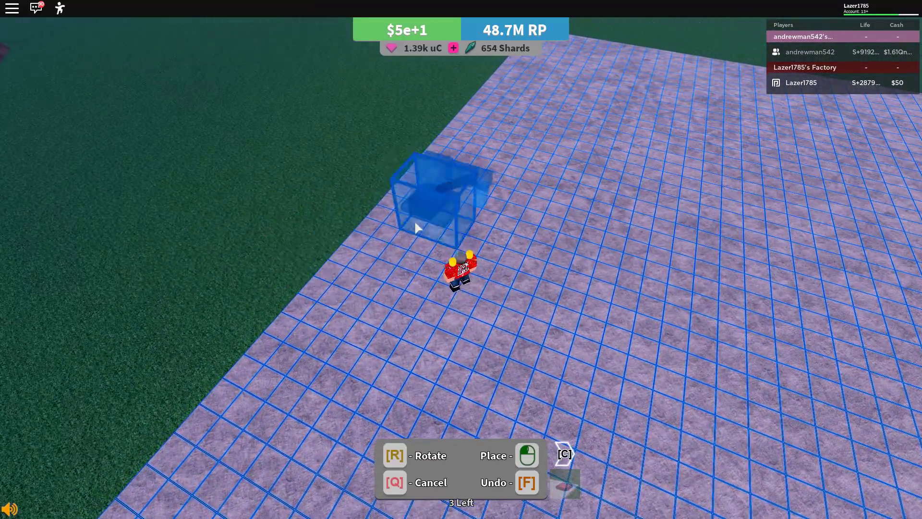
{"action": "scroll", "coordinate": [382, 187], "scroll_direction": "up", "scroll_amount": 3}
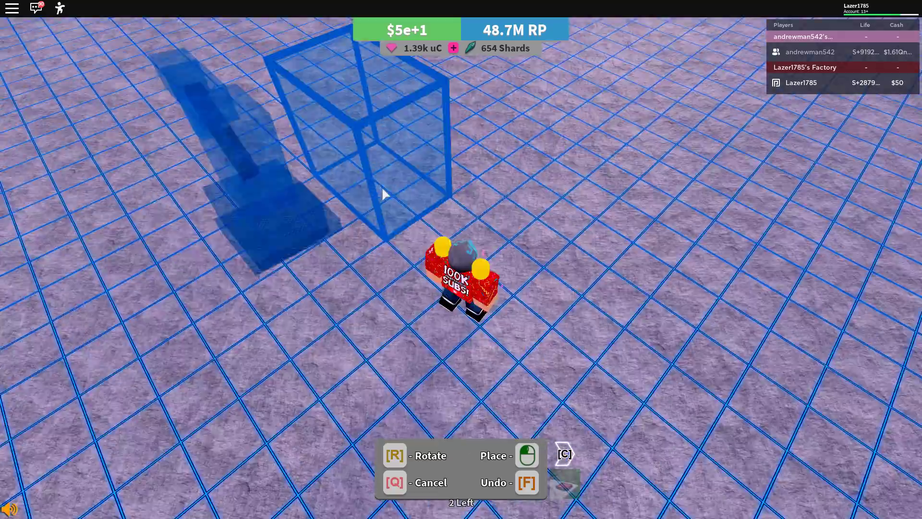
{"action": "key", "text": "q"}
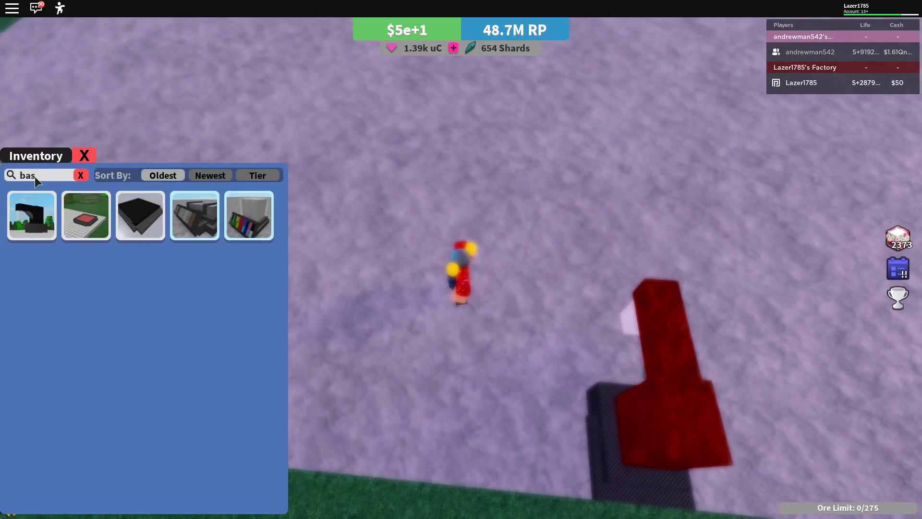
- Browse conveyors without placing any, then withdraw the Basic Iron Mine into inventory
{"action": "left_click", "coordinate": [32, 175]}
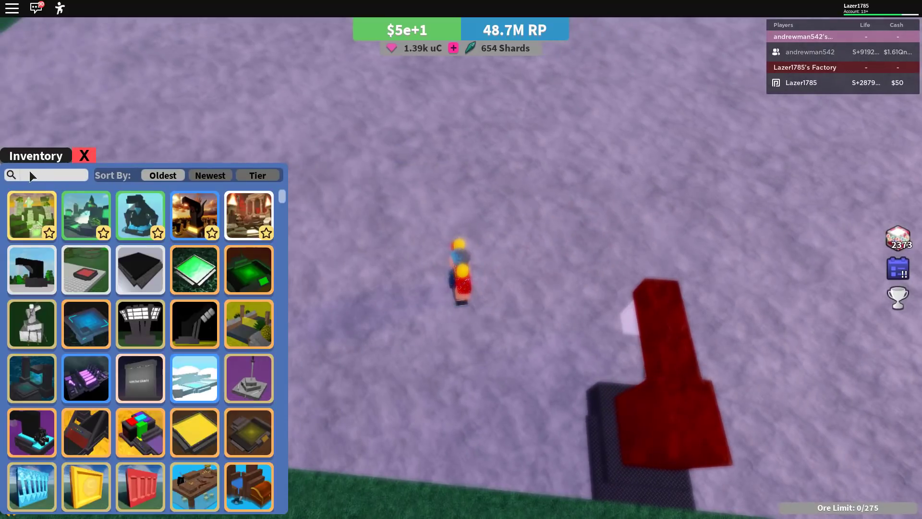
{"action": "type", "text": "conve"}
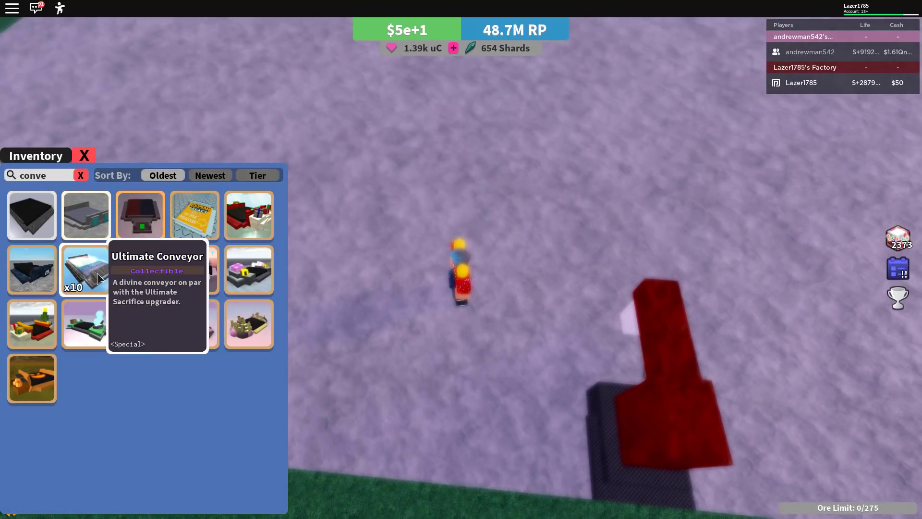
{"action": "left_click", "coordinate": [98, 273]}
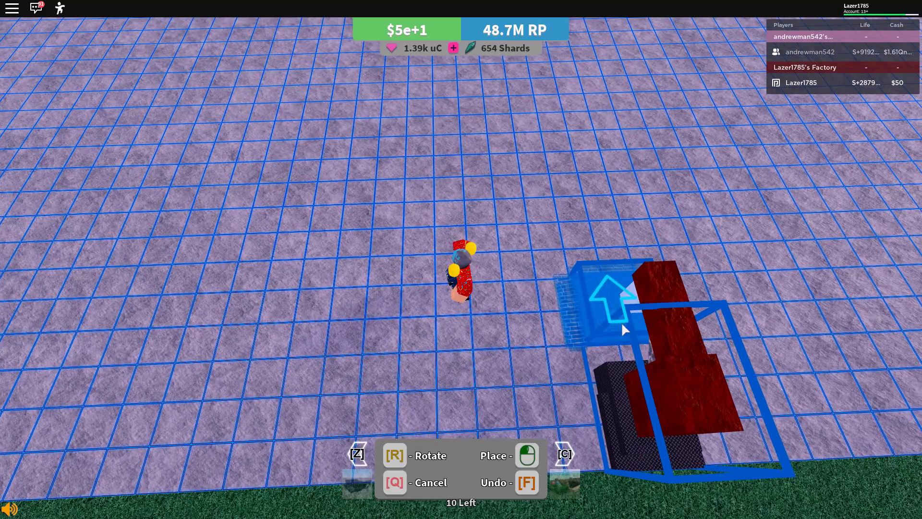
{"action": "left_click", "coordinate": [621, 322]}
{"action": "left_click", "coordinate": [657, 371]}
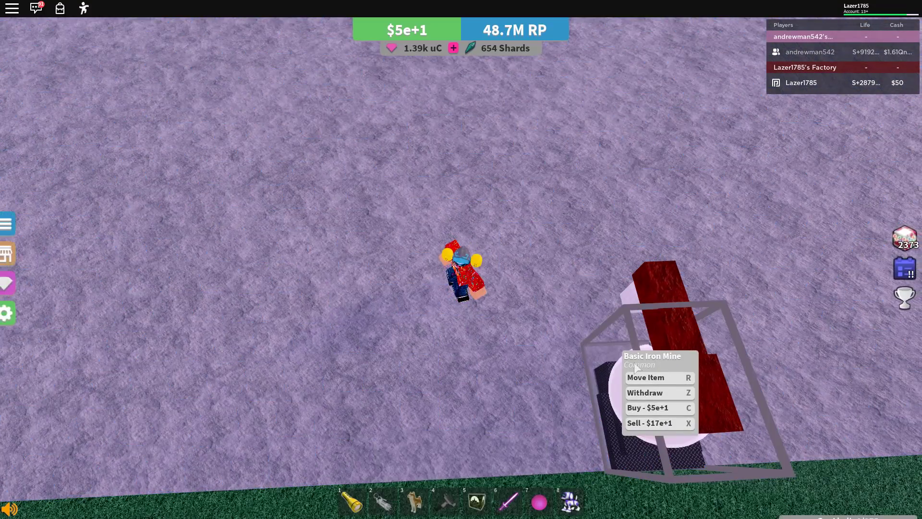
{"action": "left_click", "coordinate": [656, 389]}
- Place the red Gargoyle machine at the plot edge
{"action": "left_click", "coordinate": [58, 173]}
{"action": "type", "text": "garg"}
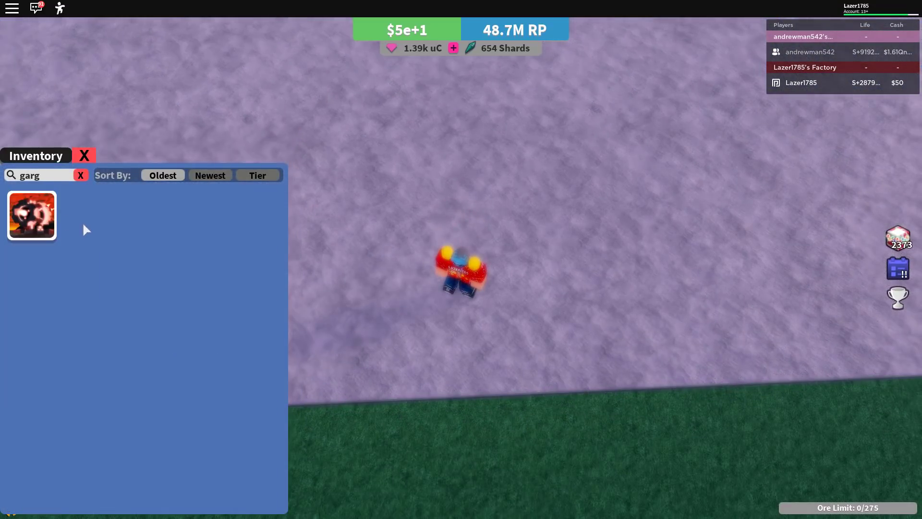
{"action": "left_click", "coordinate": [83, 221]}
{"action": "scroll", "coordinate": [383, 250], "scroll_direction": "down", "scroll_amount": 5}
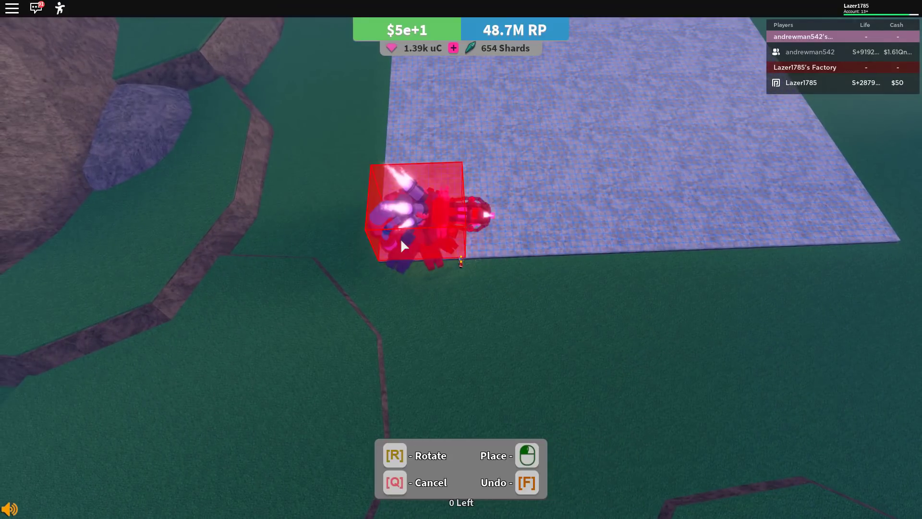
{"action": "left_click", "coordinate": [400, 238]}
{"action": "scroll", "coordinate": [544, 229], "scroll_direction": "up", "scroll_amount": 3}
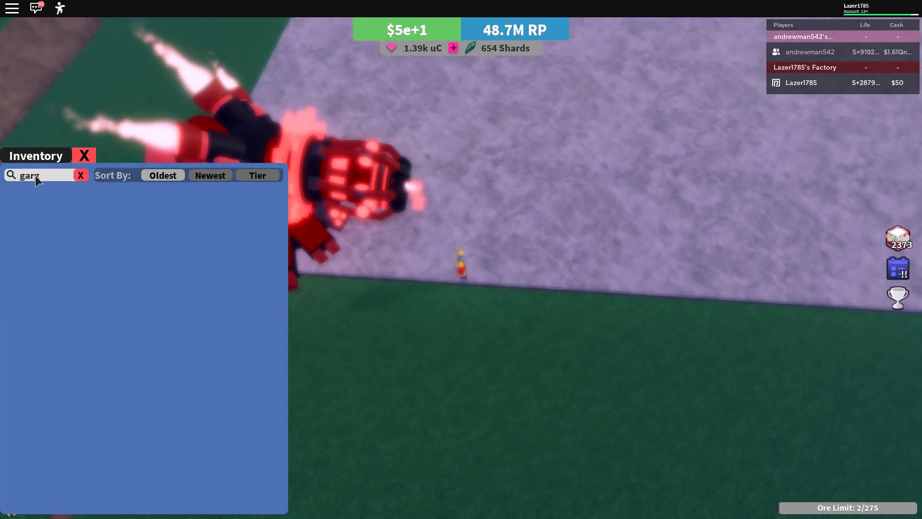
- Lay a straight line of ten Ultimate Conveyors from the machine's output
{"action": "left_click", "coordinate": [36, 175]}
{"action": "type", "text": "conv"}
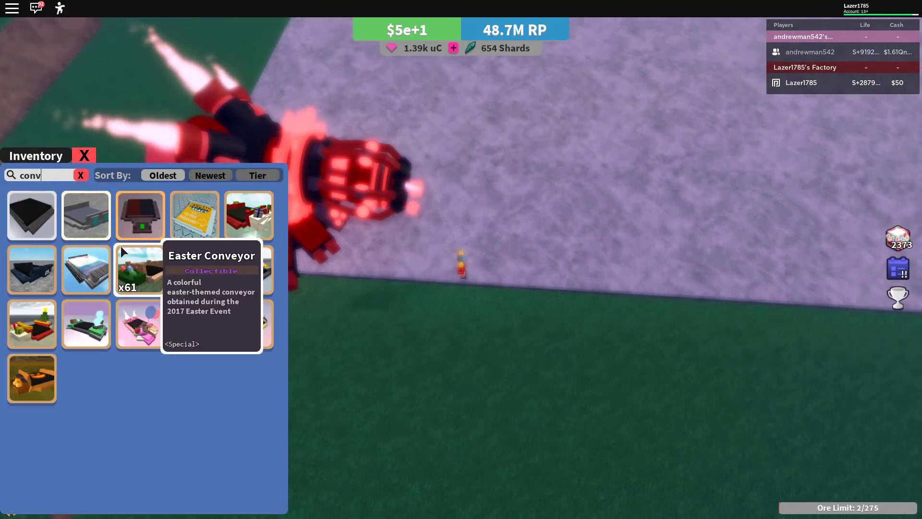
{"action": "left_click", "coordinate": [99, 269]}
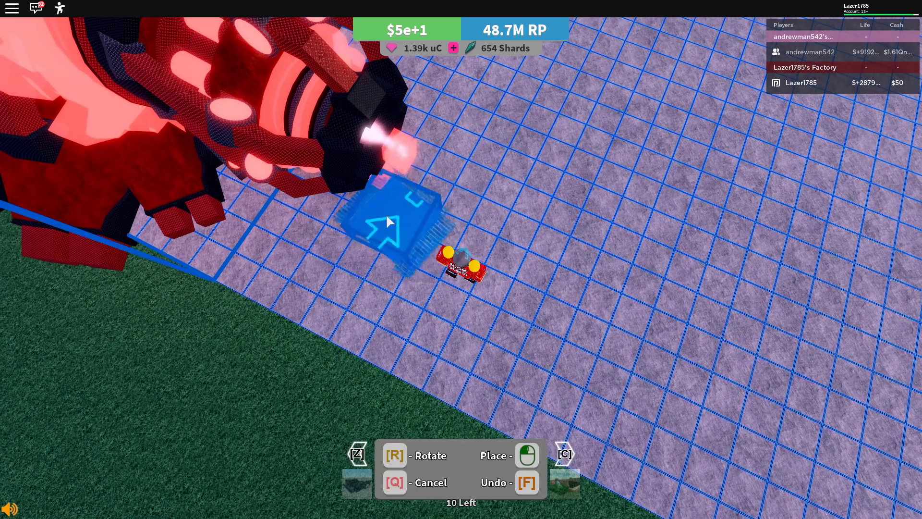
{"action": "left_click", "coordinate": [393, 209]}
{"action": "left_click", "coordinate": [411, 188]}
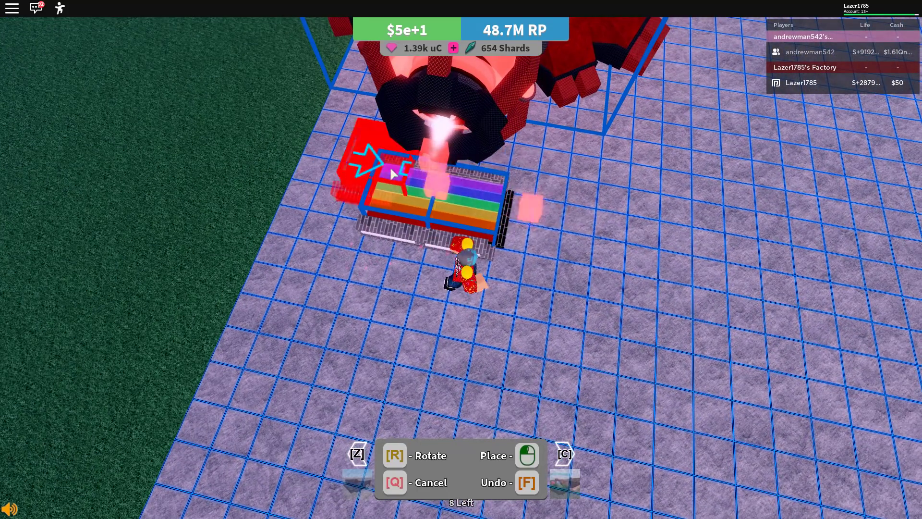
{"action": "left_click", "coordinate": [541, 215]}
{"action": "left_click", "coordinate": [591, 227]}
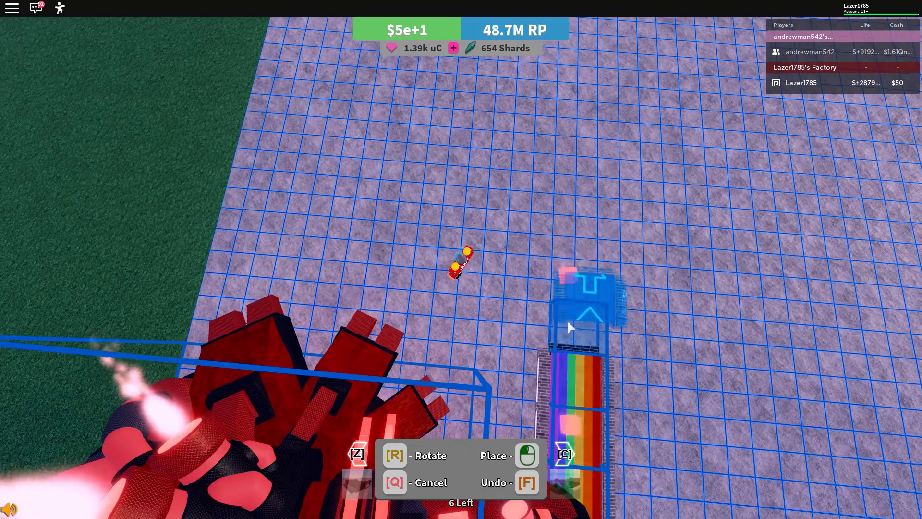
{"action": "left_click_drag", "start_coordinate": [569, 327], "coordinate": [576, 72]}
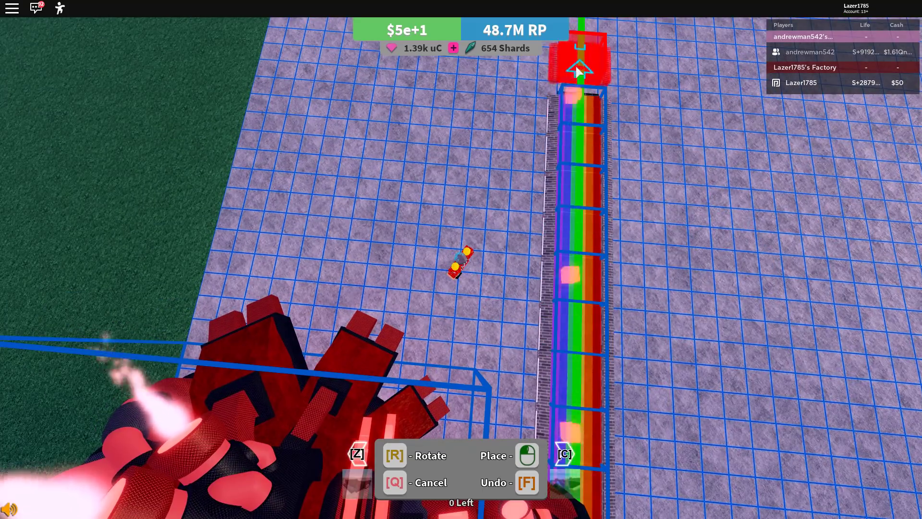
- Move the whole row of ten conveyors together to a new spot
{"action": "key", "text": "Left"}
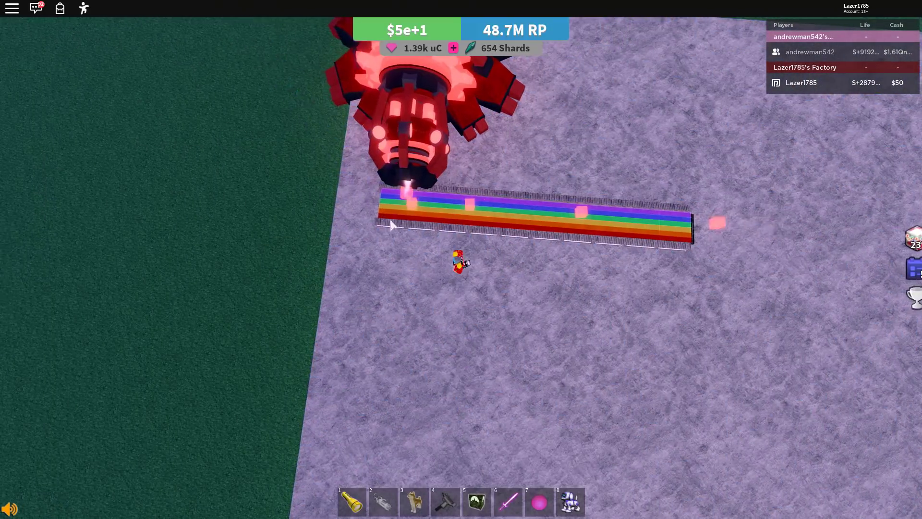
{"action": "left_click", "coordinate": [686, 233]}
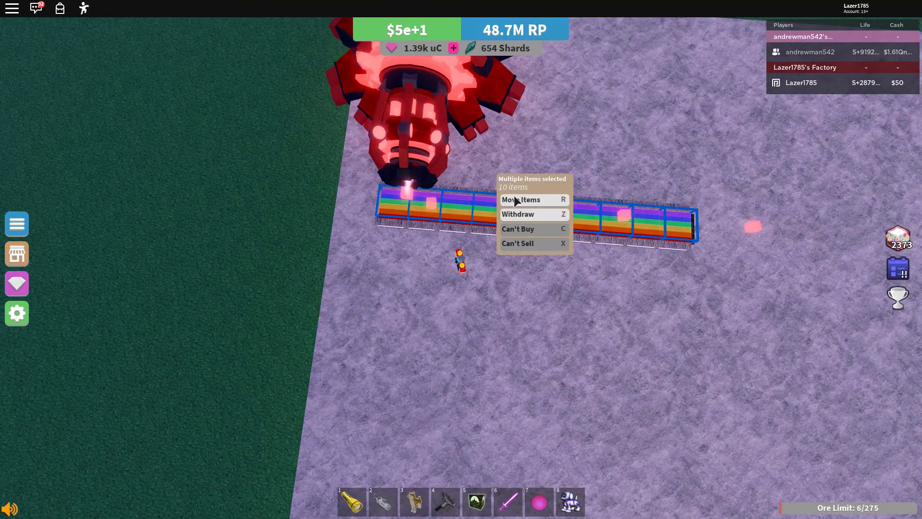
{"action": "left_click", "coordinate": [513, 195]}
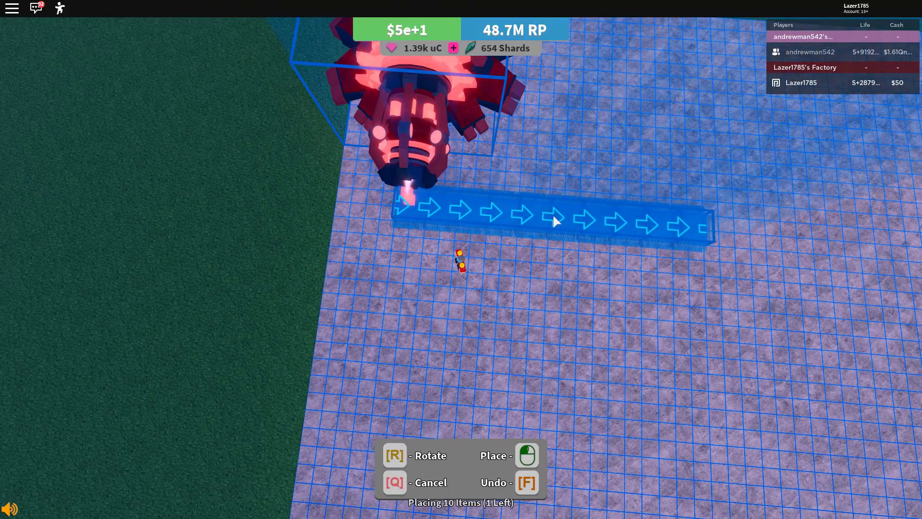
{"action": "left_click", "coordinate": [703, 224]}
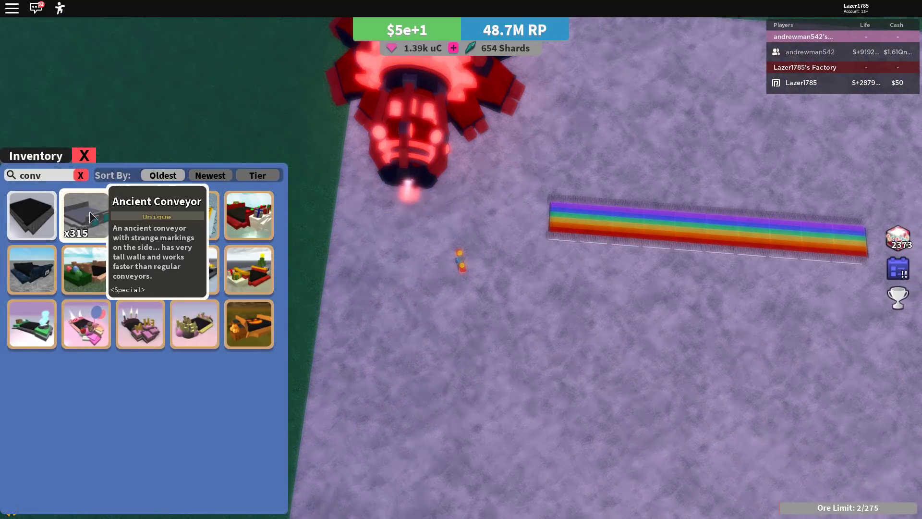
- Skip the Ancient Conveyor and place the blue machine beside the conveyors
{"action": "left_click", "coordinate": [89, 211]}
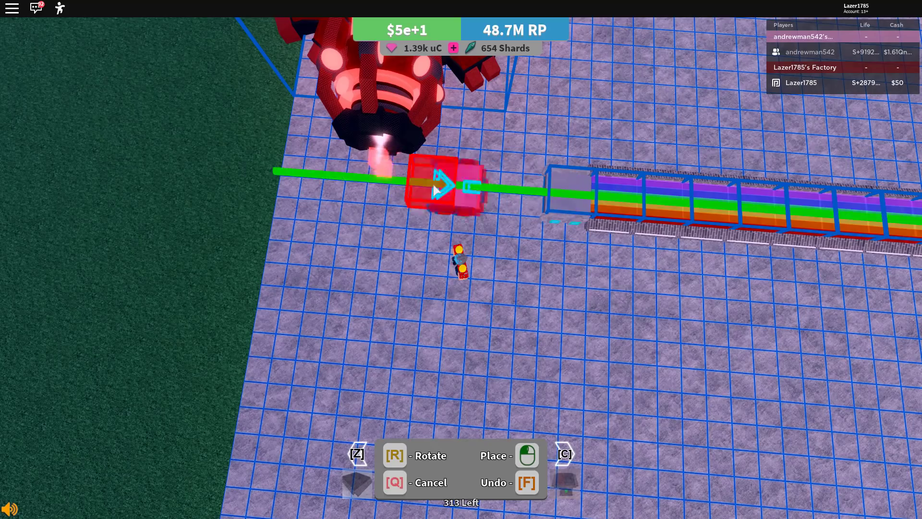
{"action": "key", "text": "q"}
{"action": "left_click", "coordinate": [17, 222]}
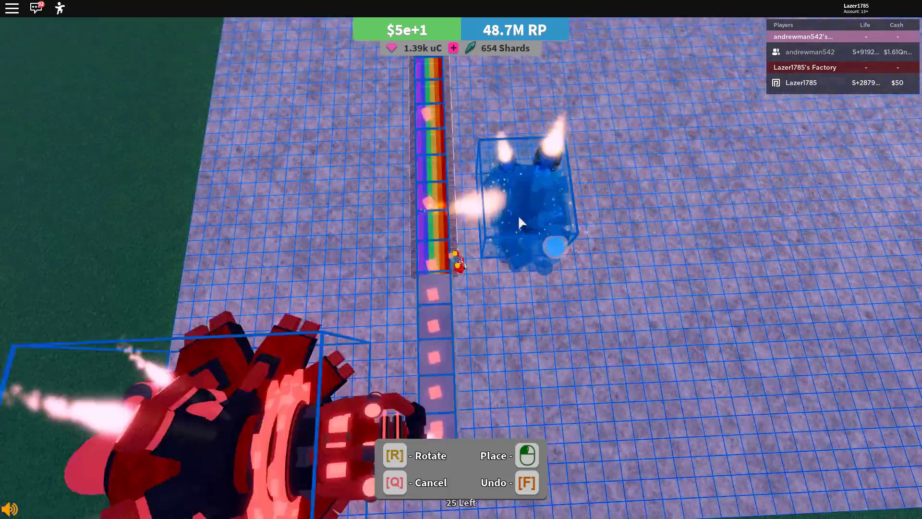
{"action": "key", "text": "q"}
- Buy a batch of Nuclear Conveyors from the shop and extend the line with them
{"action": "key", "text": "e"}
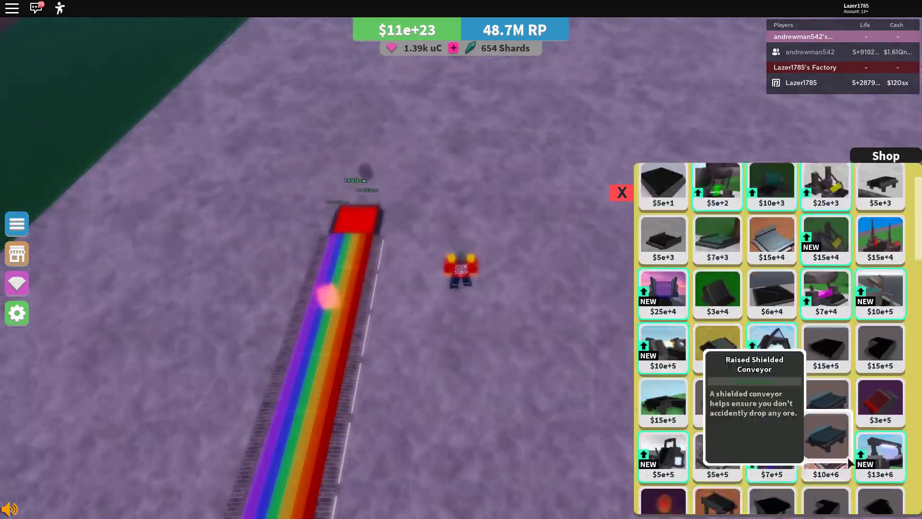
{"action": "left_click", "coordinate": [847, 458]}
{"action": "key", "text": "e"}
{"action": "left_click", "coordinate": [530, 216]}
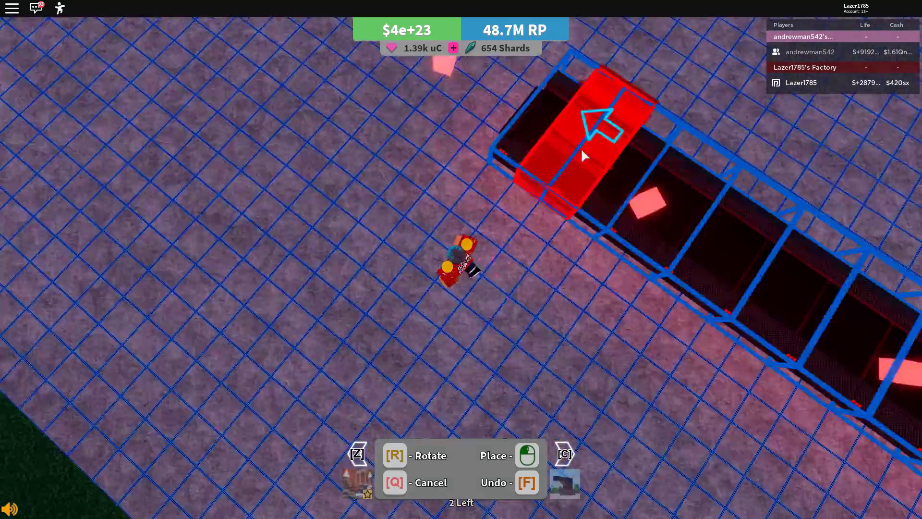
{"action": "key", "text": "q"}
- Place five blasters along the conveyor row
{"action": "key", "text": "f"}
{"action": "left_click", "coordinate": [185, 216]}
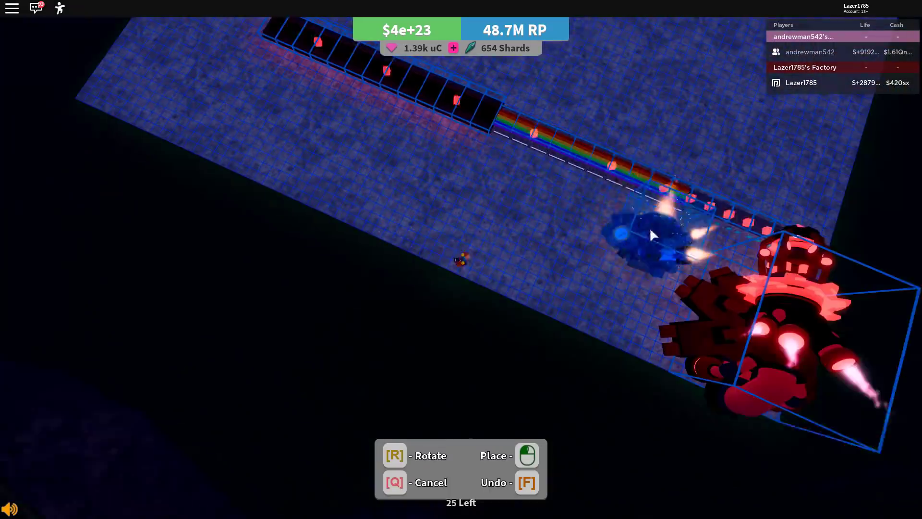
{"action": "left_click", "coordinate": [436, 142]}
{"action": "left_click", "coordinate": [466, 145]}
{"action": "left_click", "coordinate": [402, 156]}
{"action": "left_click", "coordinate": [441, 199]}
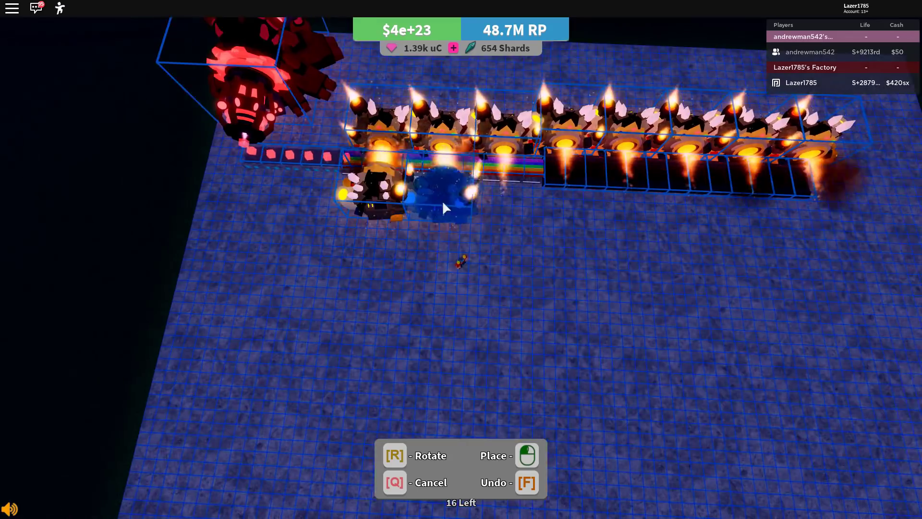
{"action": "left_click", "coordinate": [492, 219]}
- End placement and close the machines shop
{"action": "key", "text": "q"}
{"action": "key", "text": "e"}
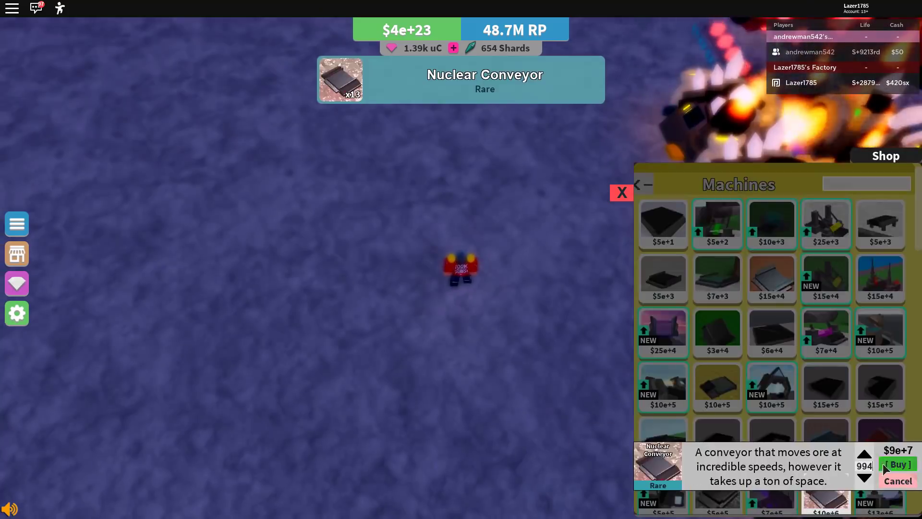
{"action": "left_click", "coordinate": [885, 468]}
{"action": "key", "text": "q"}
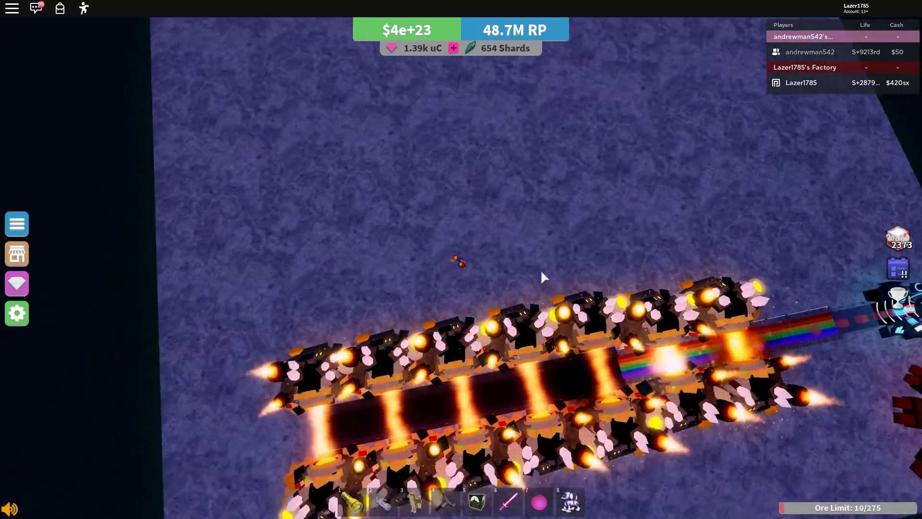
- Lay a long row of blue conveyors across the plot, then pick the Gargantium Mine to position
{"action": "key", "text": "e"}
{"action": "left_click", "coordinate": [45, 208]}
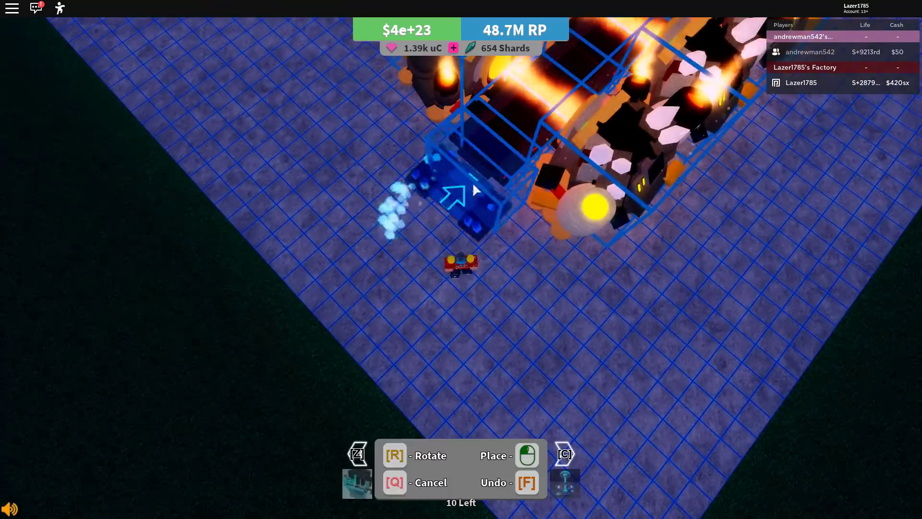
{"action": "type", "text": "ewa"}
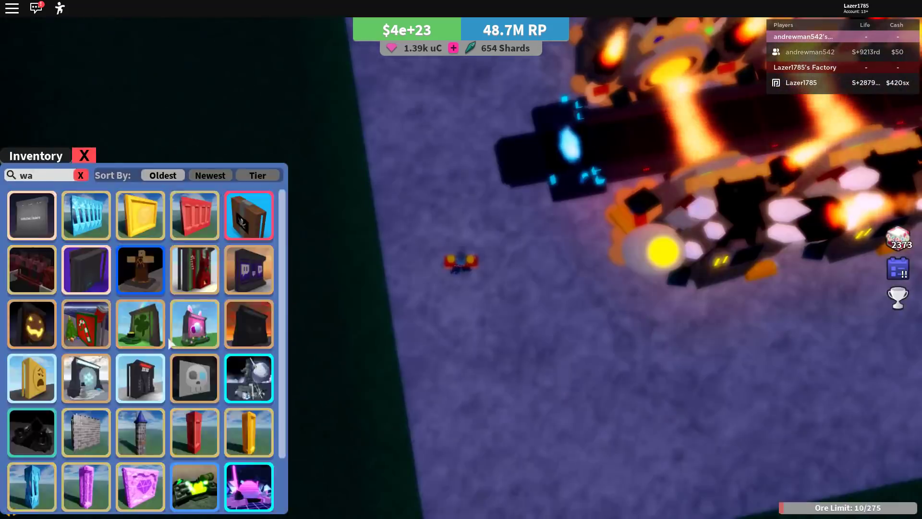
{"action": "left_click", "coordinate": [170, 344]}
{"action": "key", "text": "q"}
{"action": "key", "text": "e"}
{"action": "left_click", "coordinate": [33, 216]}
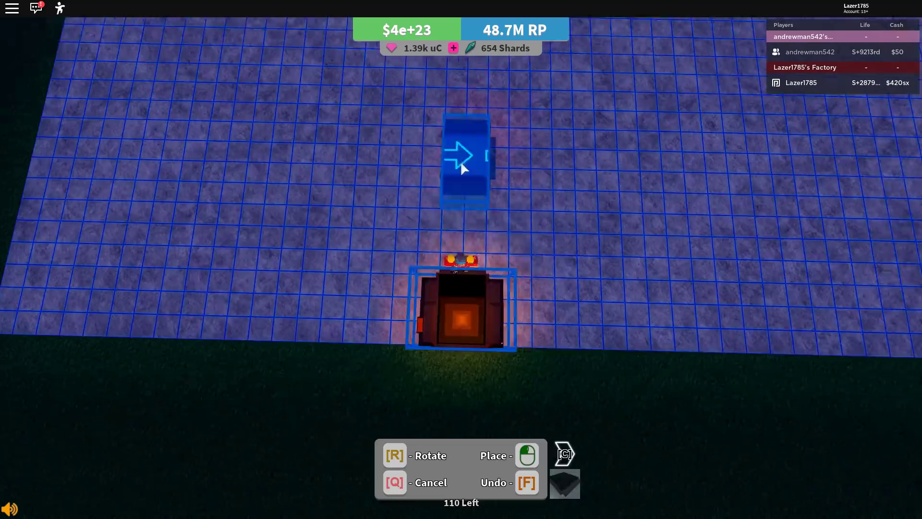
{"action": "left_click_drag", "start_coordinate": [460, 160], "coordinate": [543, 296]}
{"action": "key", "text": "e"}
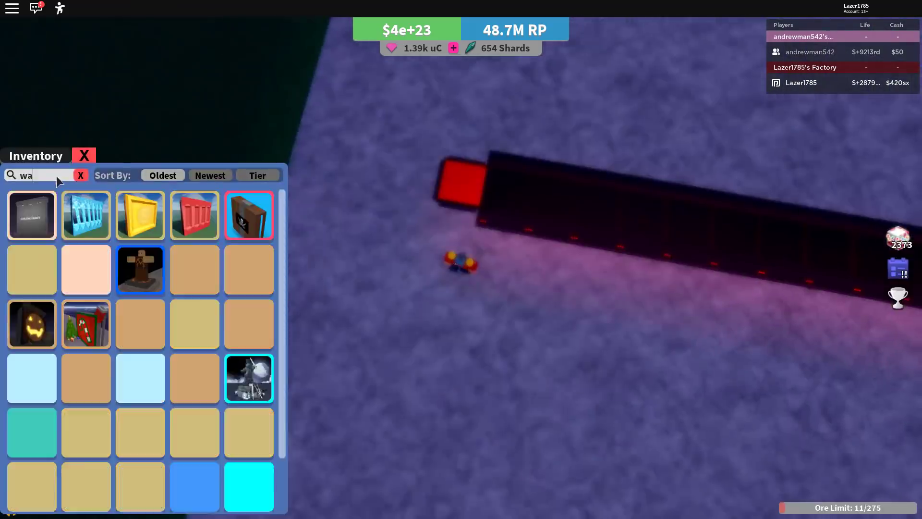
{"action": "type", "text": "l"}
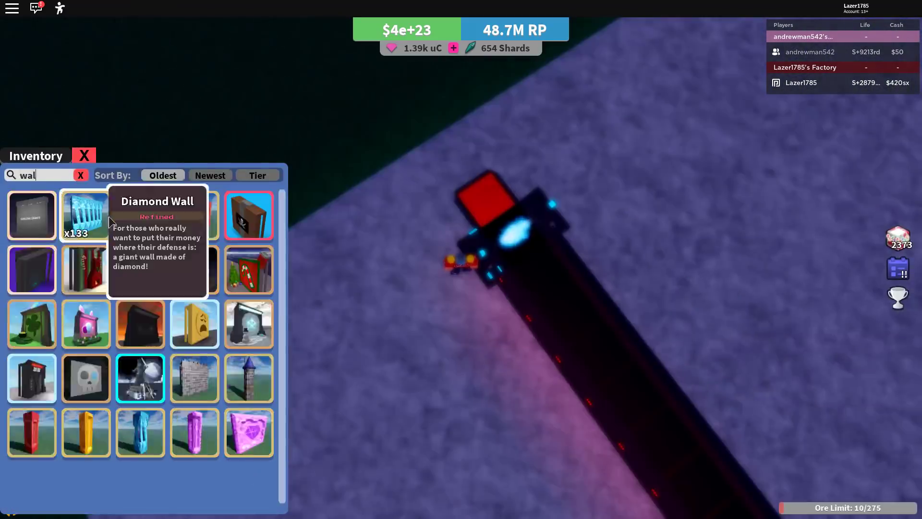
{"action": "type", "text": "eemid"}
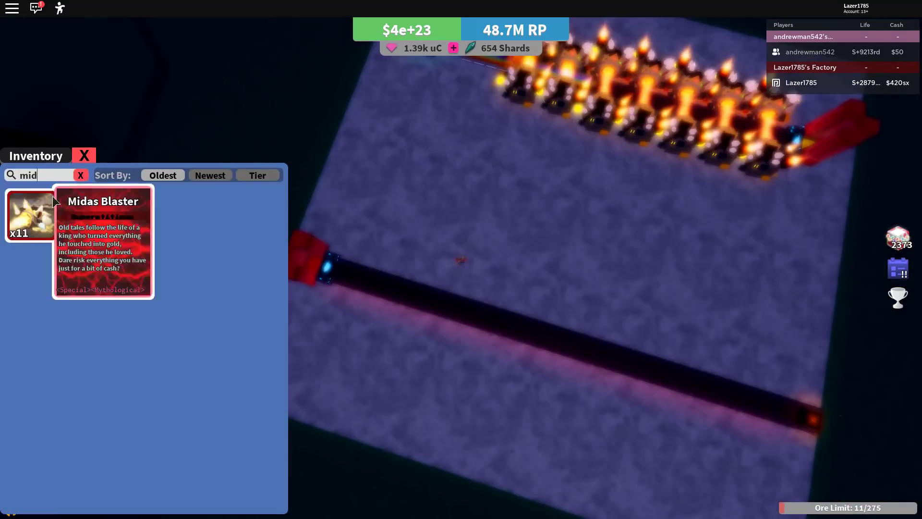
{"action": "type", "text": "e"}
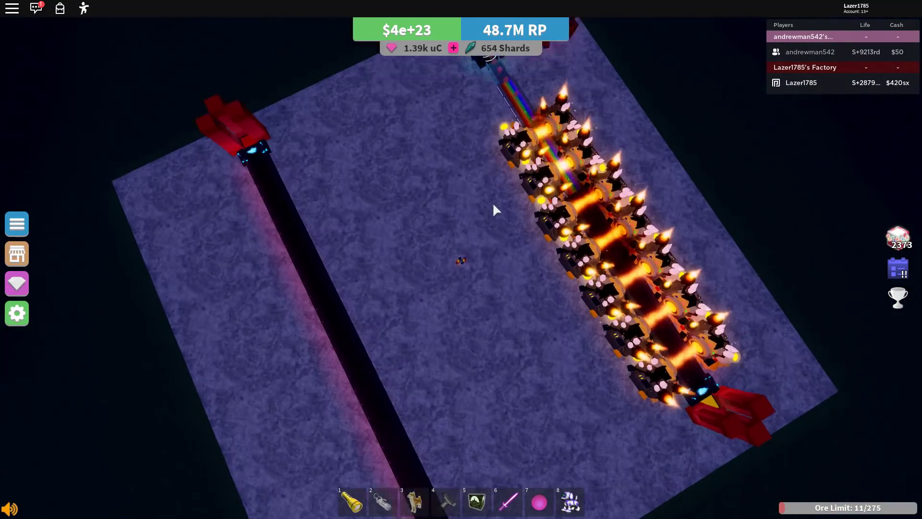
{"action": "type", "text": "f"}
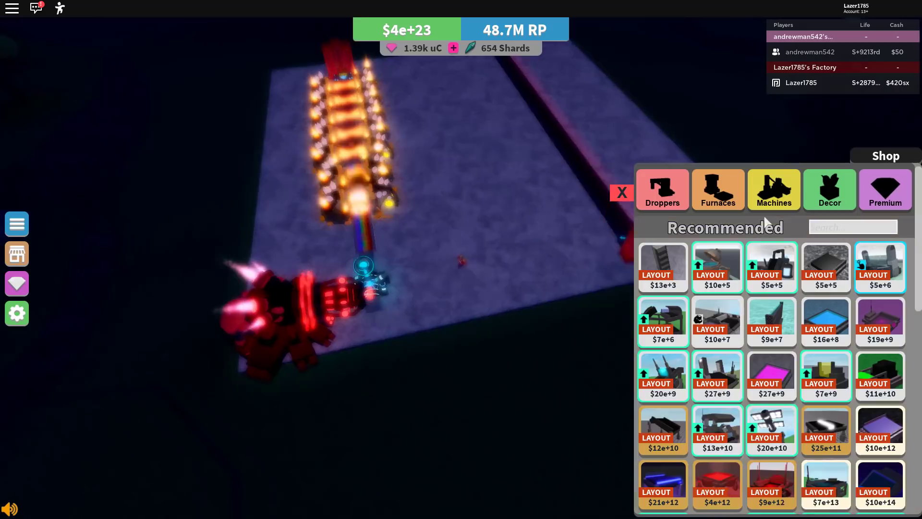
{"action": "type", "text": "e"}
{"action": "left_click", "coordinate": [33, 214]}
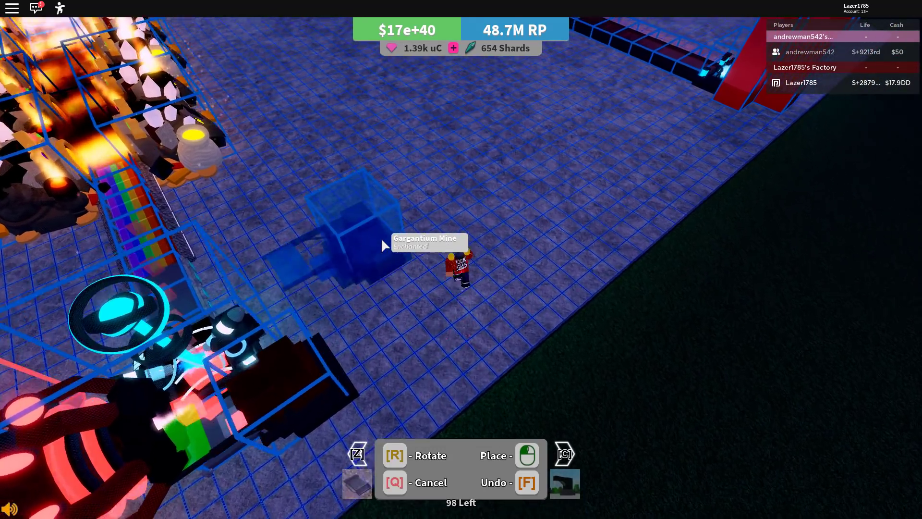
- Search 'light' and place an Octo Flood Light on the base floor
{"action": "key", "text": "q"}
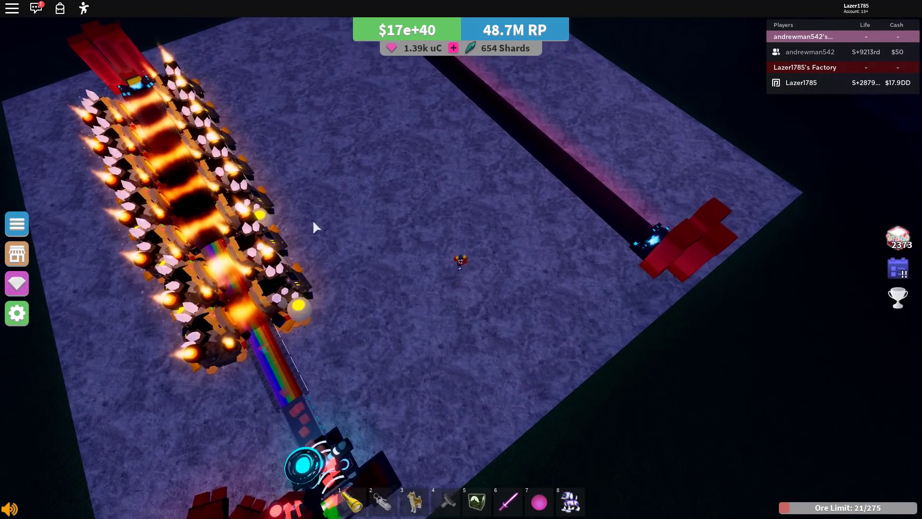
{"action": "key", "text": "e"}
{"action": "left_click", "coordinate": [64, 174]}
{"action": "type", "text": "lig"}
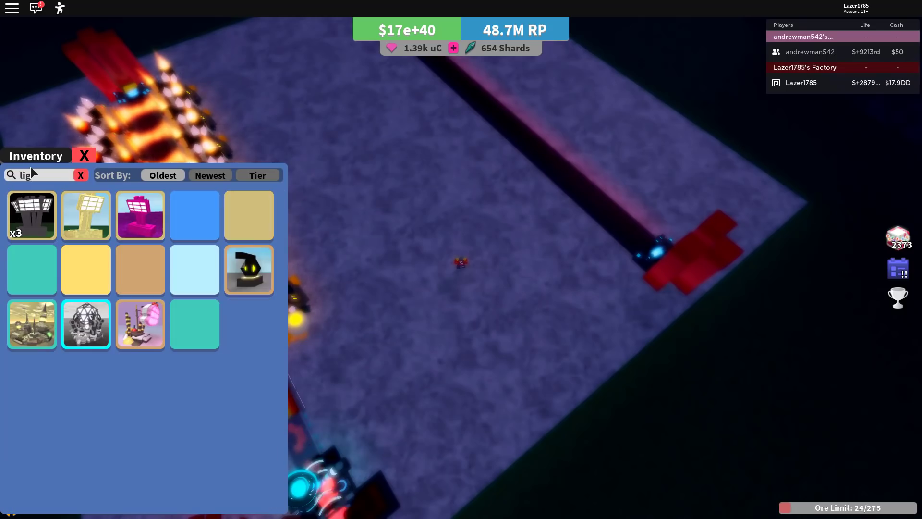
{"action": "type", "text": "ht"}
{"action": "left_click", "coordinate": [211, 266]}
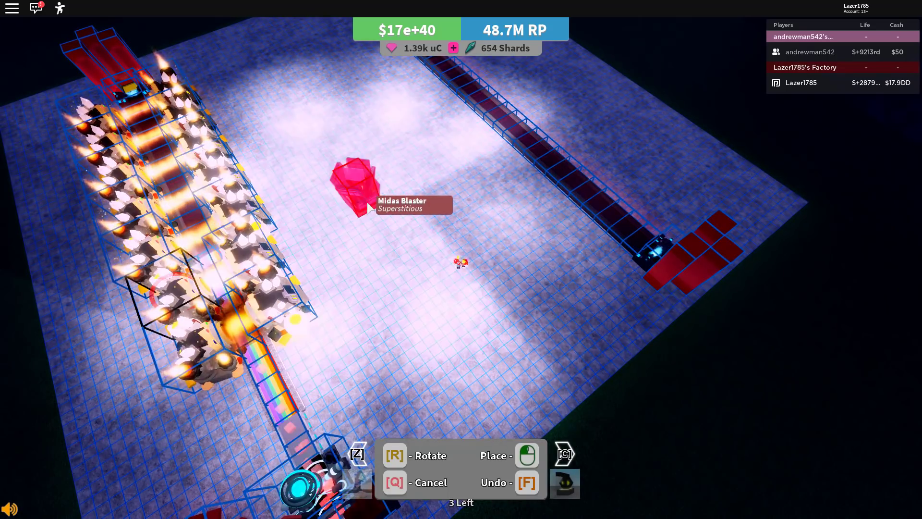
{"action": "left_click", "coordinate": [364, 186]}
{"action": "scroll", "coordinate": [364, 185], "scroll_direction": "up", "scroll_amount": 3}
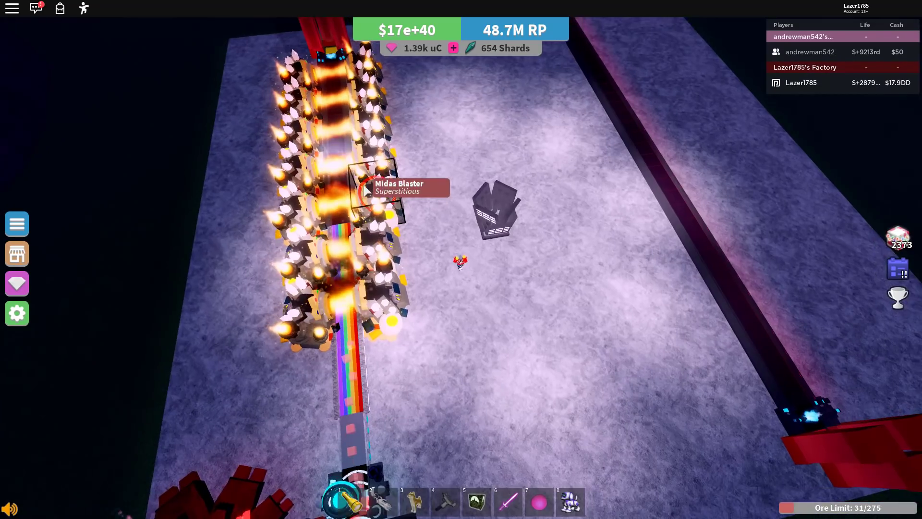
- Rotate and tilt the view to survey the whole factory
{"action": "key", "text": "Left"}
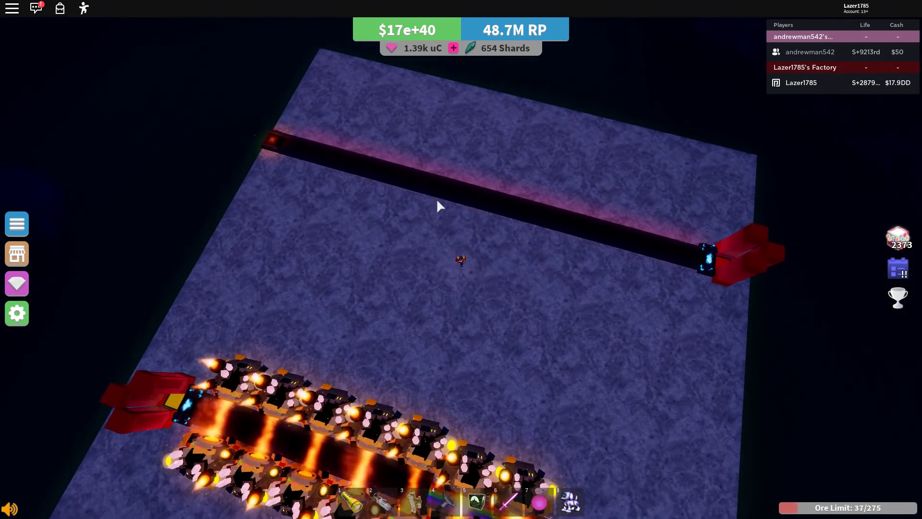
{"action": "key", "text": "Left"}
{"action": "scroll", "coordinate": [437, 205], "scroll_direction": "up", "scroll_amount": 5}
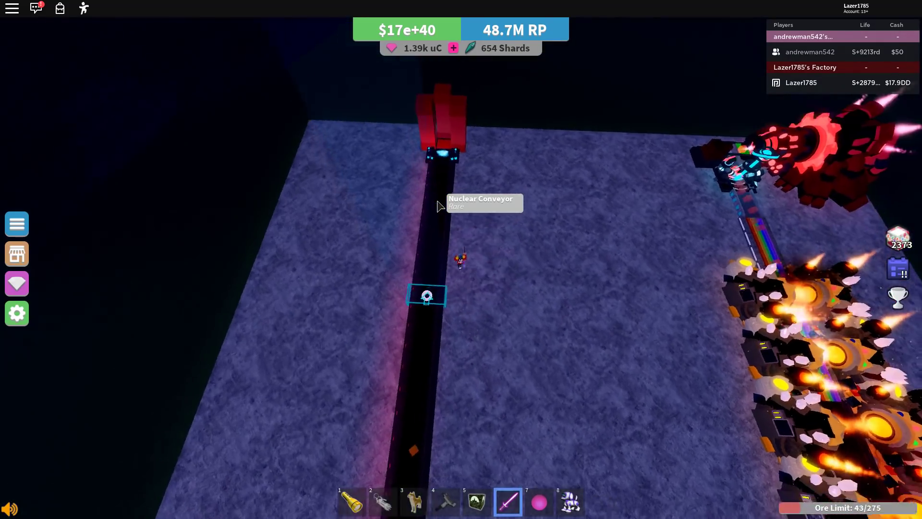
{"action": "key", "text": "6"}
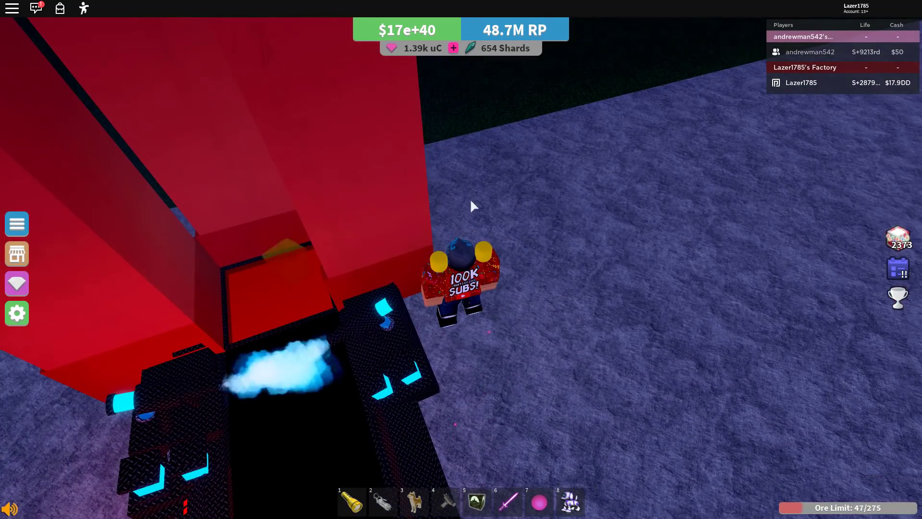
{"action": "key", "text": "Left"}
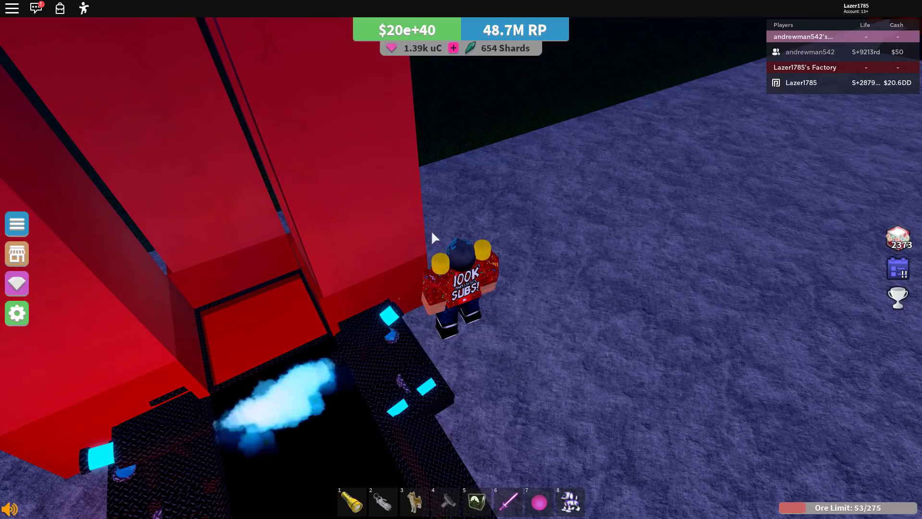
{"action": "scroll", "coordinate": [463, 181], "scroll_direction": "down", "scroll_amount": 5}
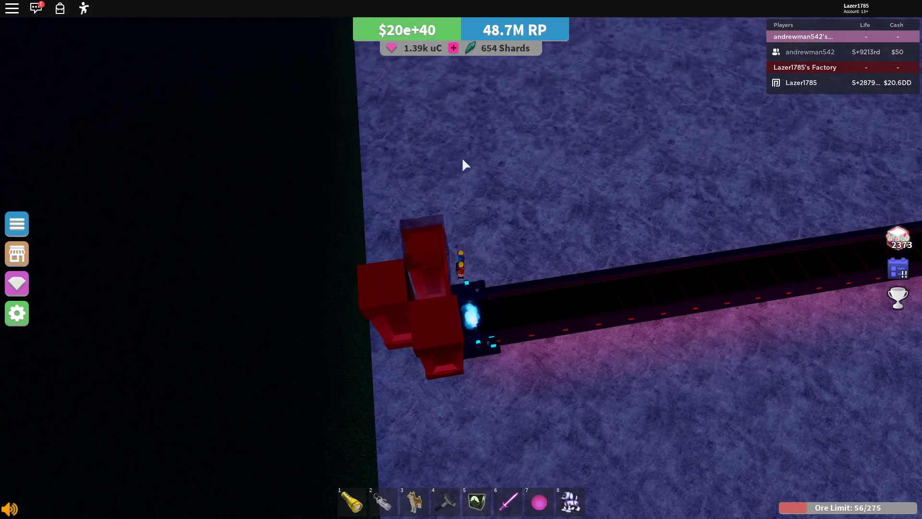
{"action": "key", "text": "Left"}
{"action": "key", "text": "Page_Up"}
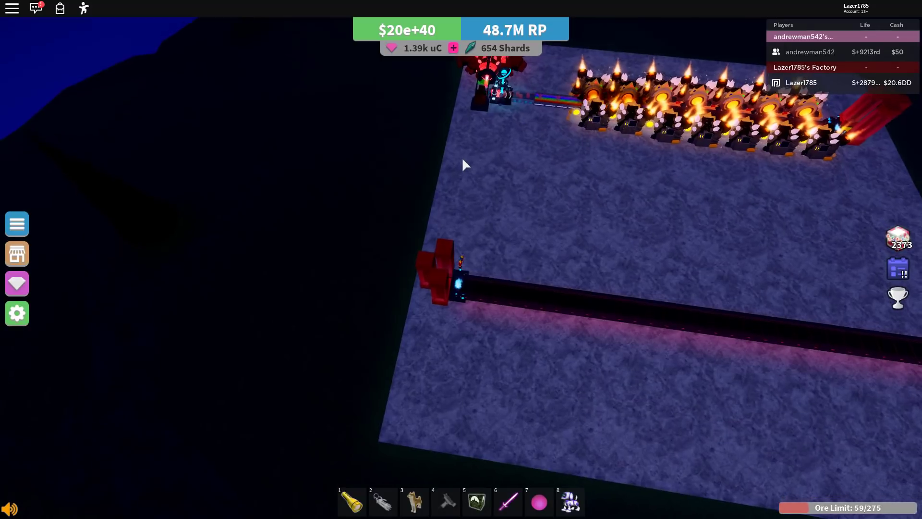
{"action": "scroll", "coordinate": [494, 96], "scroll_direction": "up", "scroll_amount": 2}
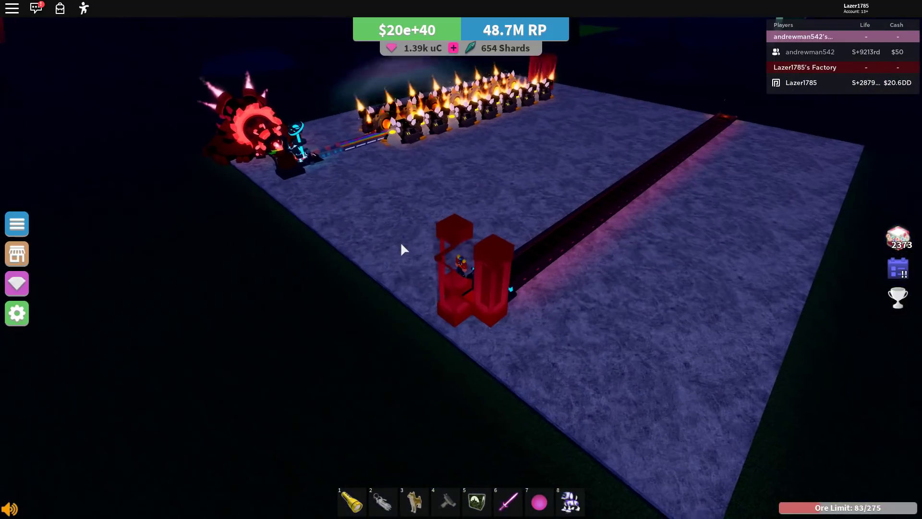
{"action": "scroll", "coordinate": [400, 241], "scroll_direction": "up", "scroll_amount": 3}
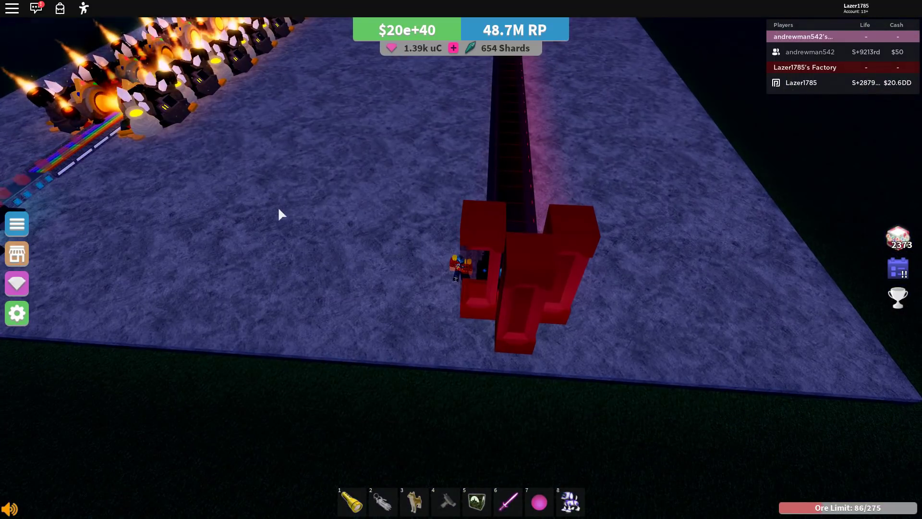
{"action": "scroll", "coordinate": [281, 219], "scroll_direction": "up", "scroll_amount": 2}
- Walk along the empty conveyor, then reopen the inventory with its search cleared
{"action": "key", "text": "f"}
{"action": "key", "text": "w"}
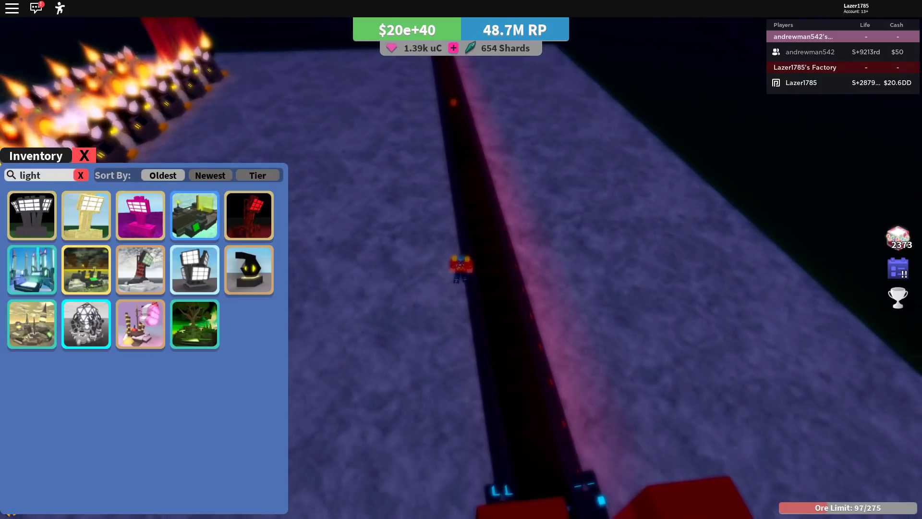
{"action": "key", "text": "Left"}
{"action": "key", "text": "Left"}
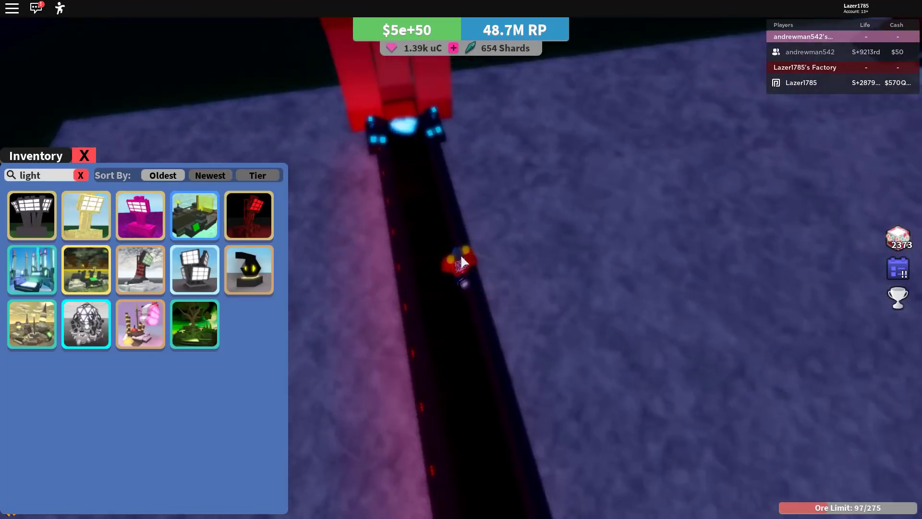
{"action": "scroll", "coordinate": [460, 254], "scroll_direction": "up", "scroll_amount": 5}
{"action": "key", "text": "f"}
{"action": "scroll", "coordinate": [460, 254], "scroll_direction": "down", "scroll_amount": 3}
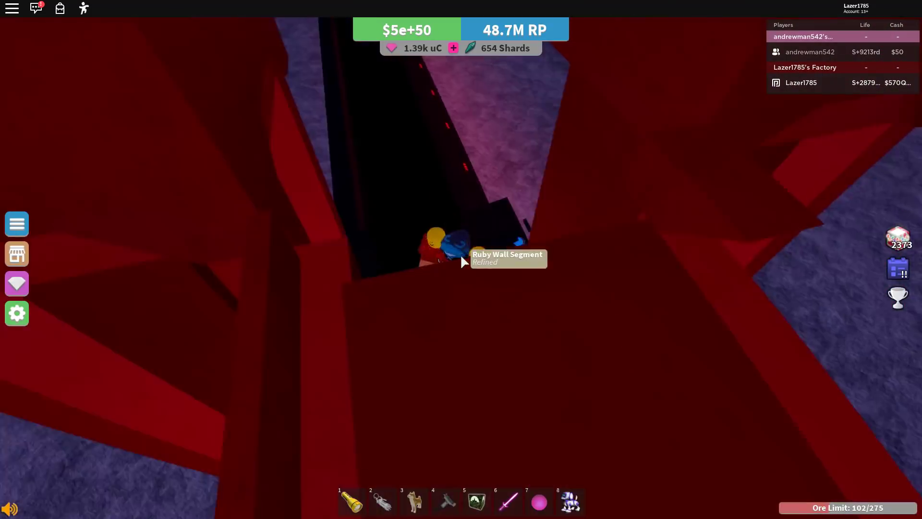
{"action": "scroll", "coordinate": [459, 254], "scroll_direction": "down", "scroll_amount": 4}
{"action": "scroll", "coordinate": [460, 254], "scroll_direction": "down", "scroll_amount": 4}
{"action": "scroll", "coordinate": [460, 254], "scroll_direction": "down", "scroll_amount": 3}
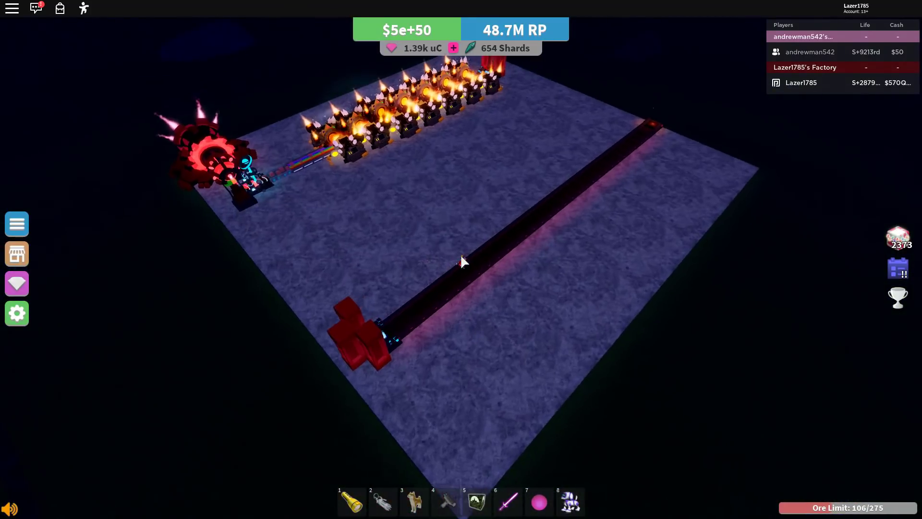
{"action": "key", "text": "Left"}
{"action": "key", "text": "Left"}
{"action": "key", "text": "Left"}
{"action": "scroll", "coordinate": [461, 261], "scroll_direction": "up", "scroll_amount": 3}
{"action": "key", "text": "f"}
- Line the second conveyor with the remaining Midas Blasters in two facing rows
{"action": "left_click", "coordinate": [53, 173]}
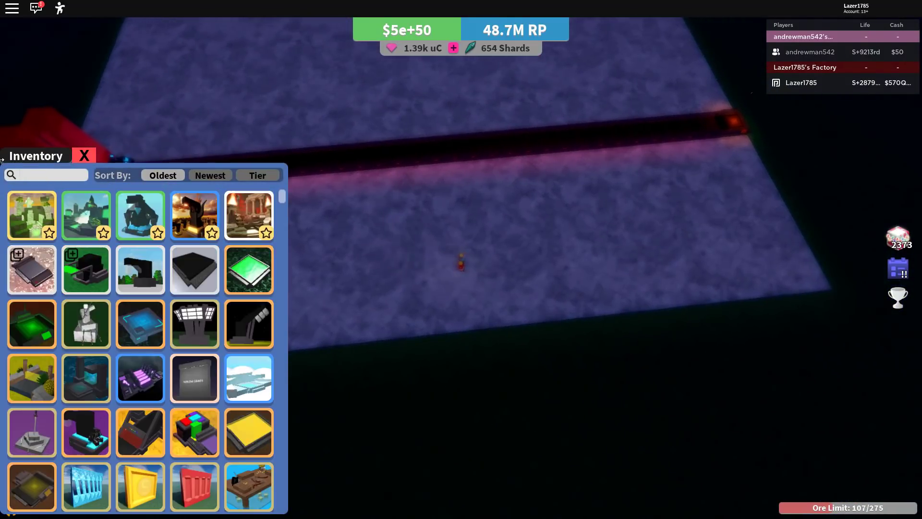
{"action": "type", "text": "midas"}
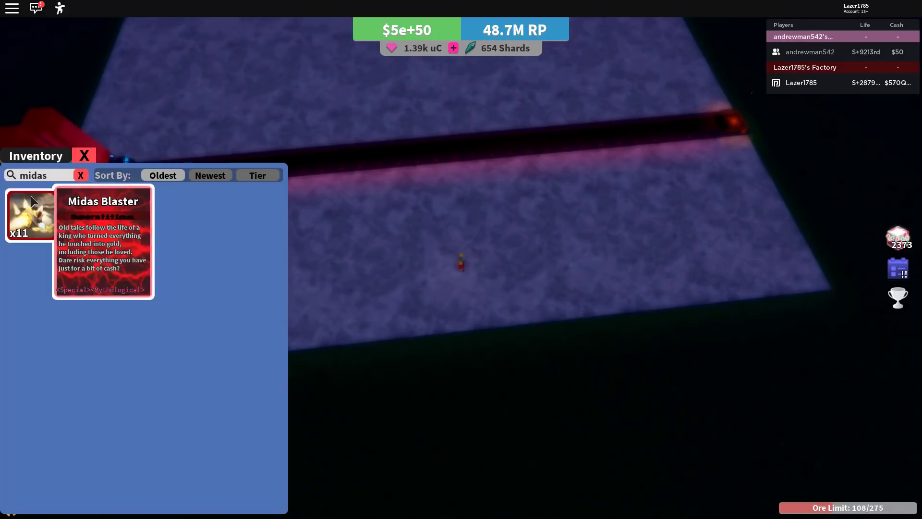
{"action": "left_click", "coordinate": [31, 195]}
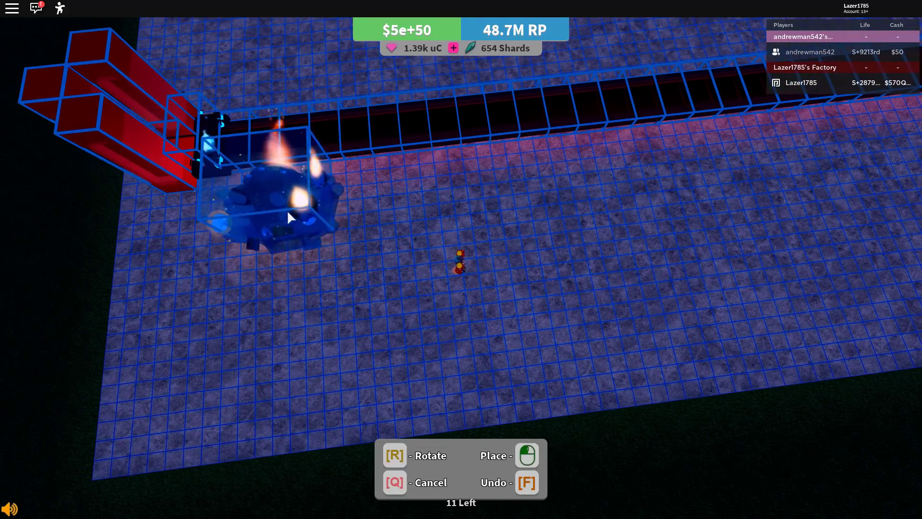
{"action": "left_click", "coordinate": [272, 210]}
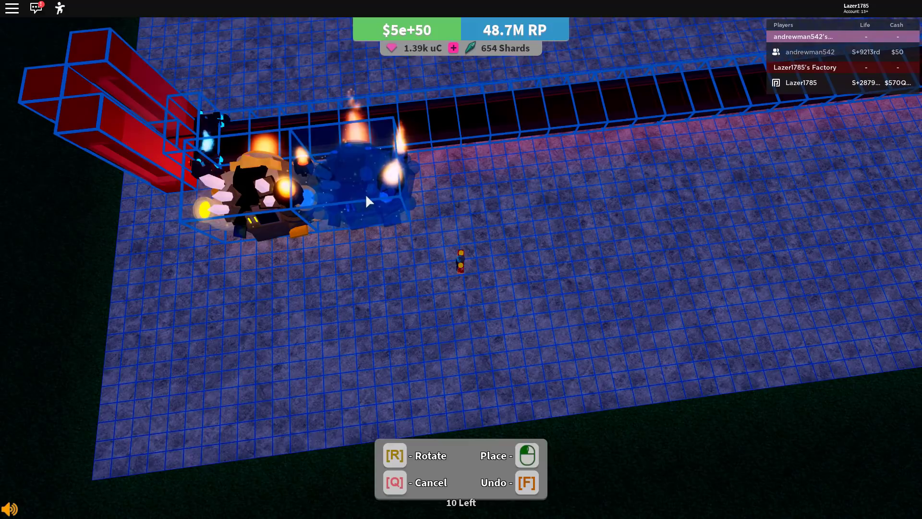
{"action": "left_click", "coordinate": [368, 194]}
{"action": "left_click", "coordinate": [365, 190]}
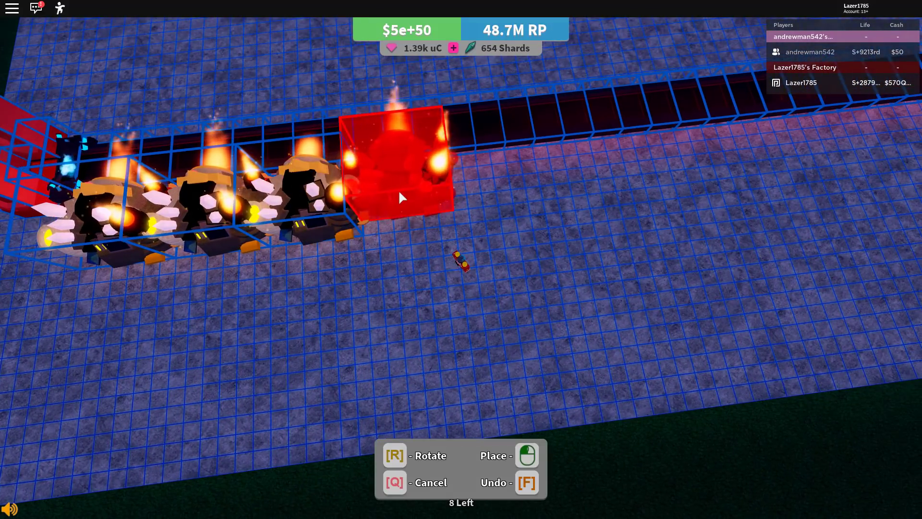
{"action": "left_click", "coordinate": [401, 195]}
{"action": "left_click", "coordinate": [439, 193]}
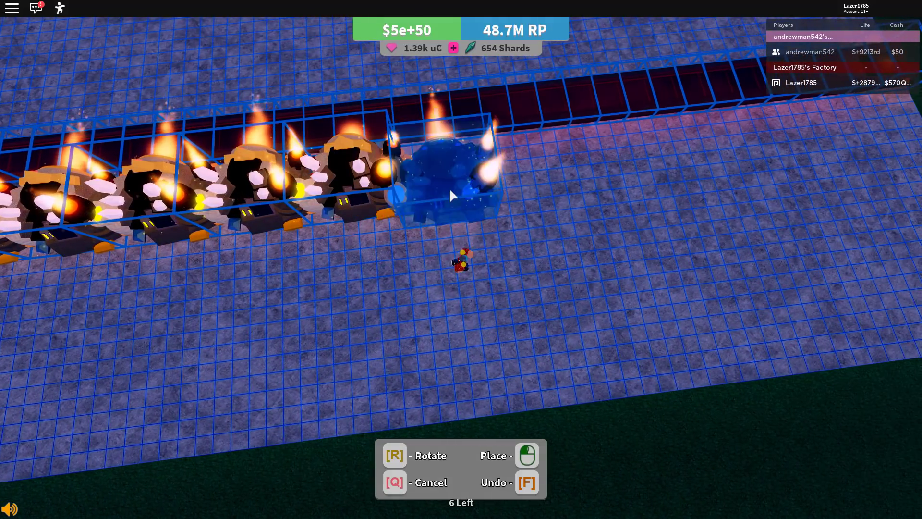
{"action": "left_click", "coordinate": [443, 179]}
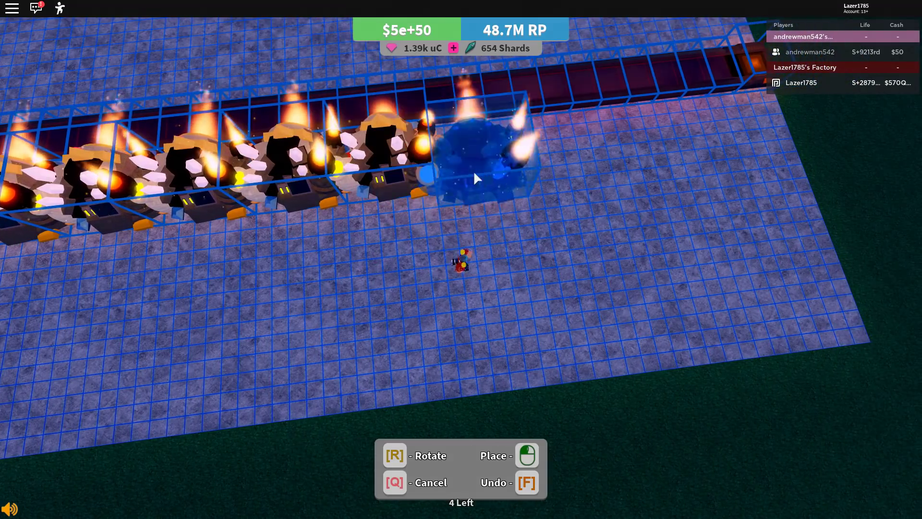
{"action": "left_click", "coordinate": [471, 163]}
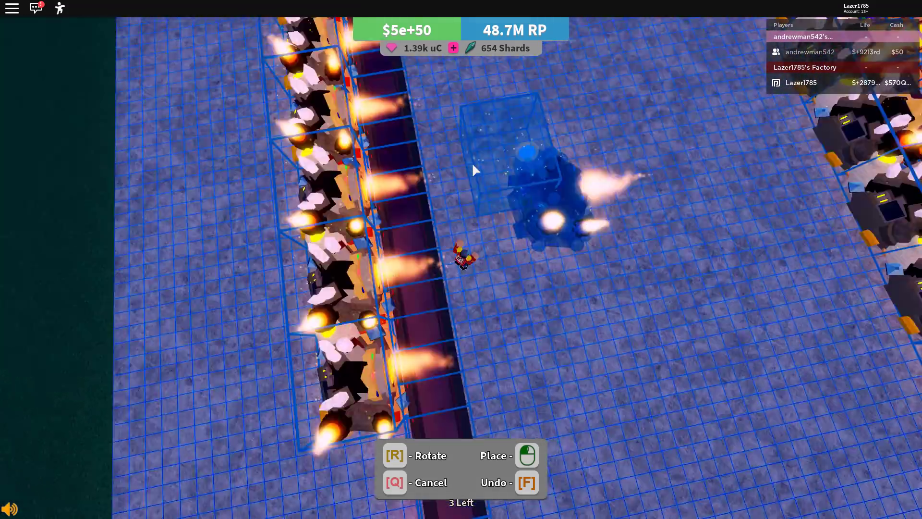
{"action": "left_click", "coordinate": [472, 162]}
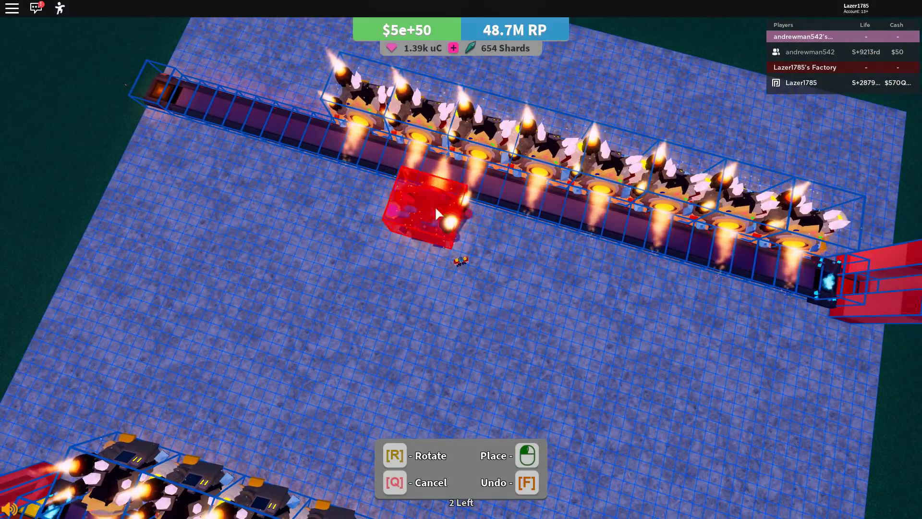
{"action": "left_click", "coordinate": [491, 221]}
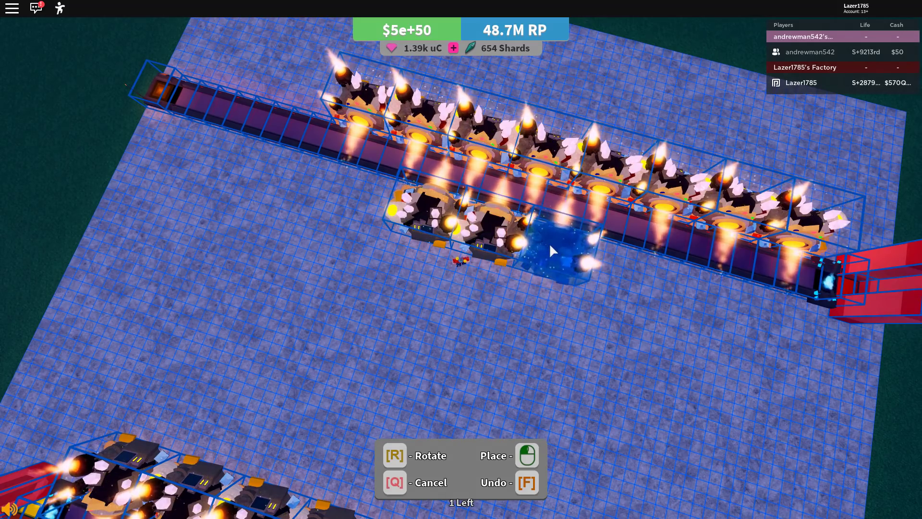
{"action": "left_click", "coordinate": [549, 243]}
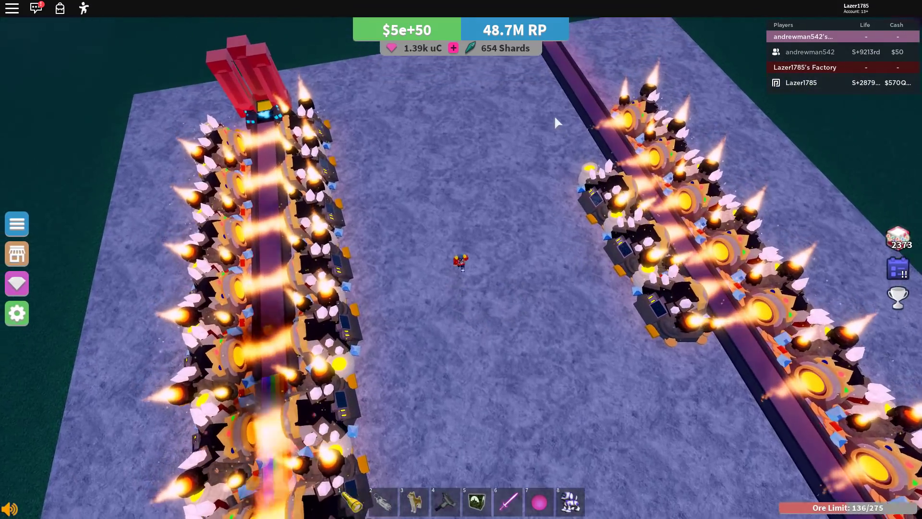
- Turn the view around the base and bring the inventory back up
{"action": "key", "text": "Left"}
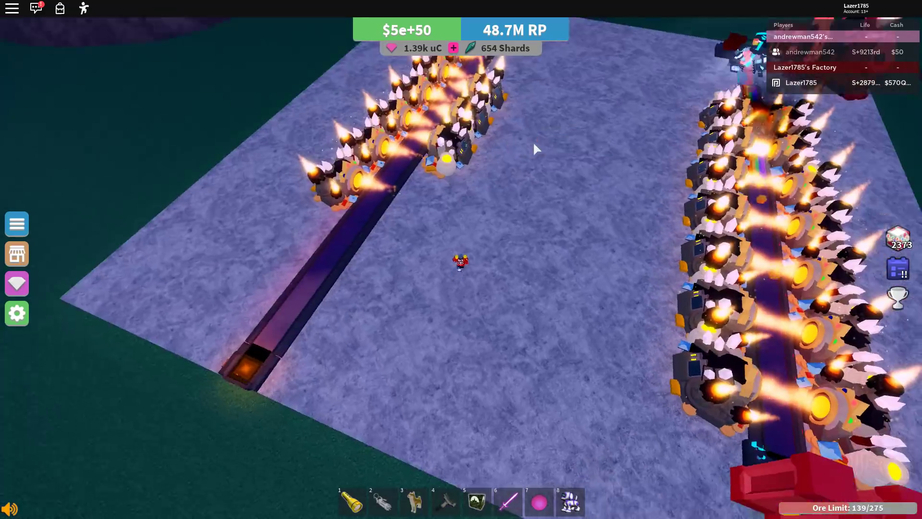
{"action": "key", "text": "Left"}
{"action": "key", "text": "6"}
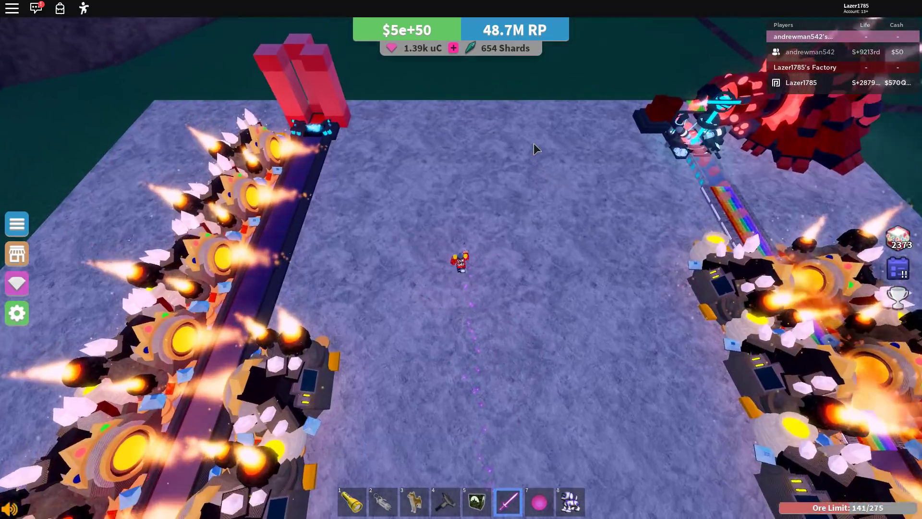
{"action": "key", "text": "Left"}
{"action": "scroll", "coordinate": [533, 149], "scroll_direction": "up", "scroll_amount": 5}
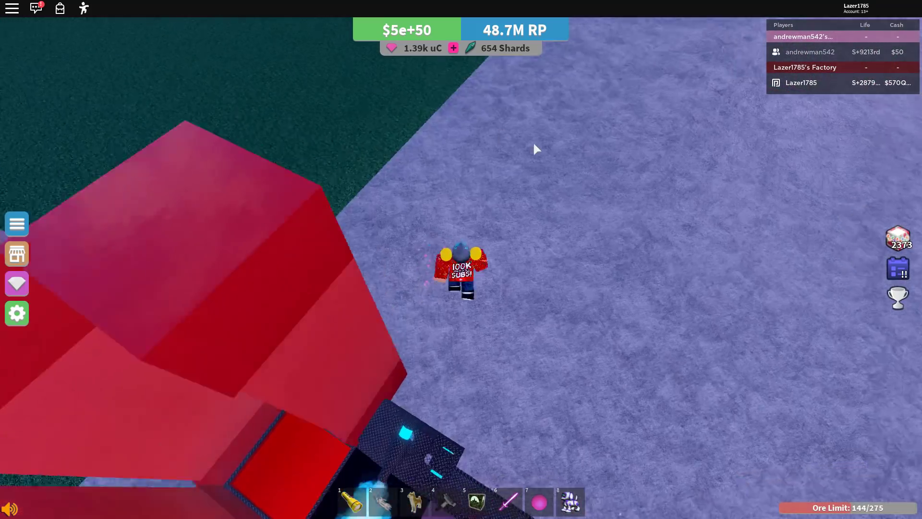
{"action": "scroll", "coordinate": [533, 149], "scroll_direction": "down", "scroll_amount": 5}
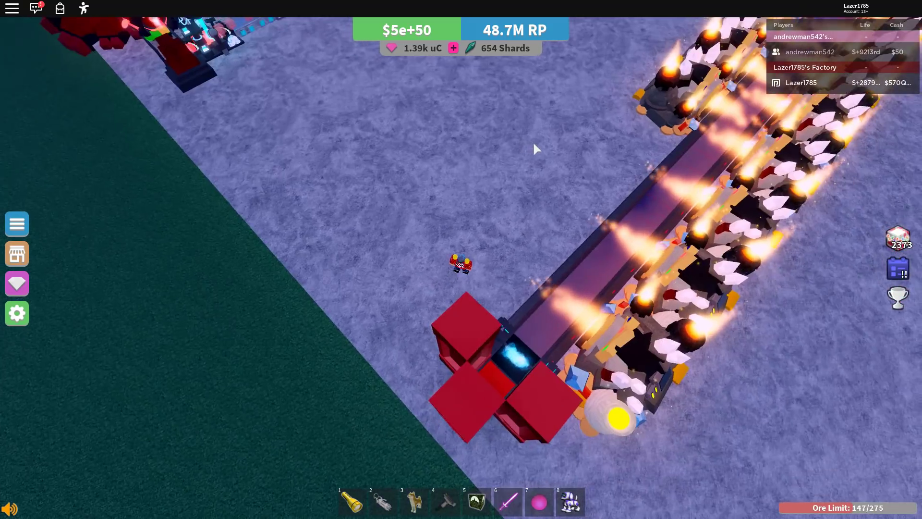
{"action": "key", "text": "Left"}
{"action": "key", "text": "e"}
{"action": "scroll", "coordinate": [288, 166], "scroll_direction": "up", "scroll_amount": 3}
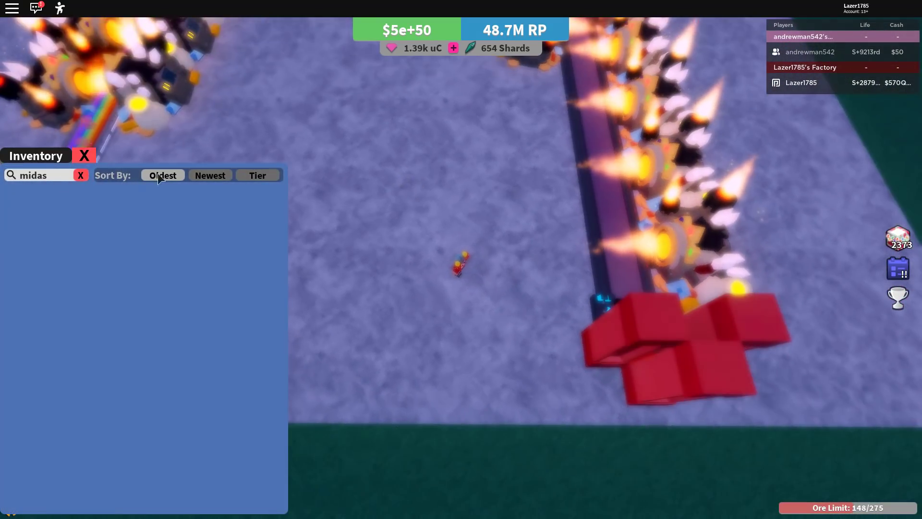
- Clear the midas filter and place a furnace on the open floor
{"action": "left_click", "coordinate": [80, 175]}
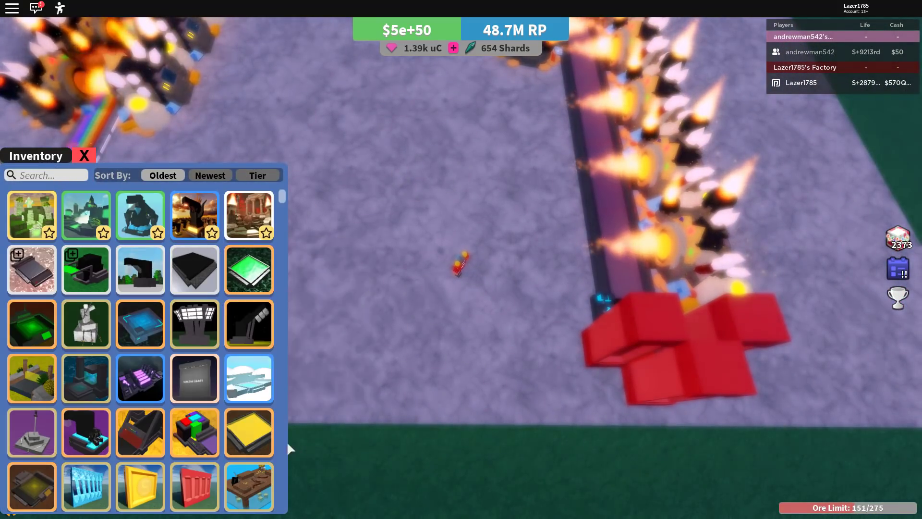
{"action": "left_click", "coordinate": [36, 500]}
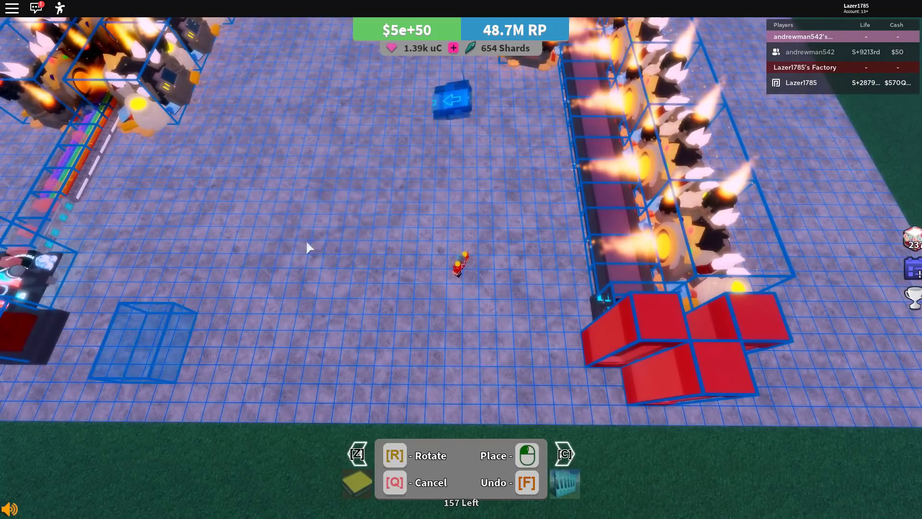
{"action": "left_click", "coordinate": [327, 251]}
- Buy Ore Gate x99 from the shop
{"action": "key", "text": "q"}
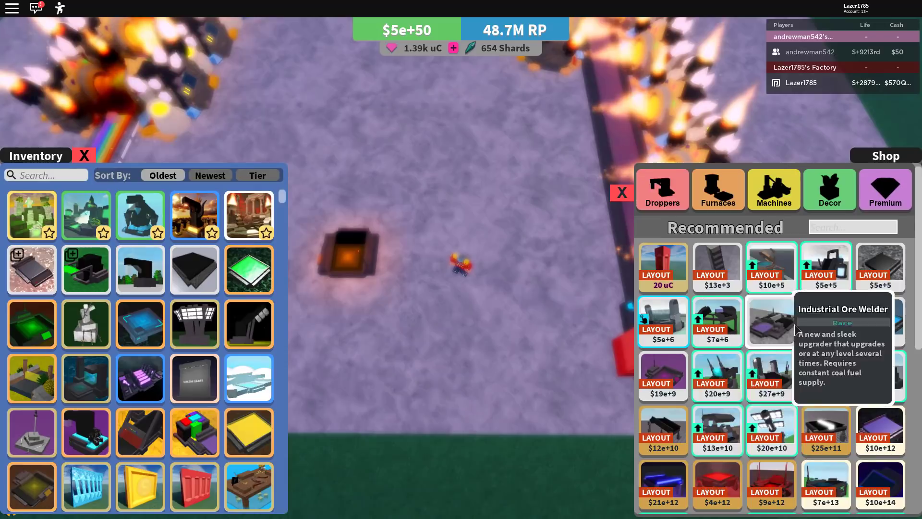
{"action": "left_click", "coordinate": [652, 329]}
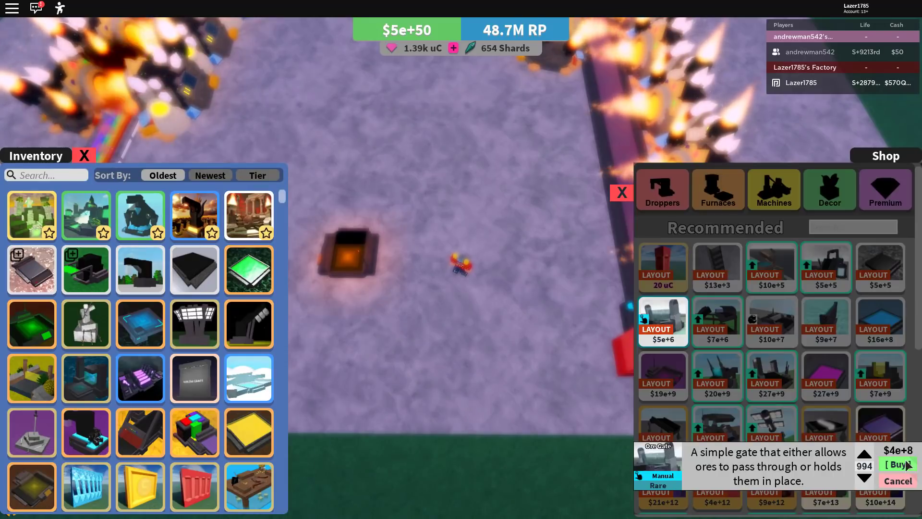
{"action": "left_click", "coordinate": [907, 465]}
{"action": "key", "text": "f"}
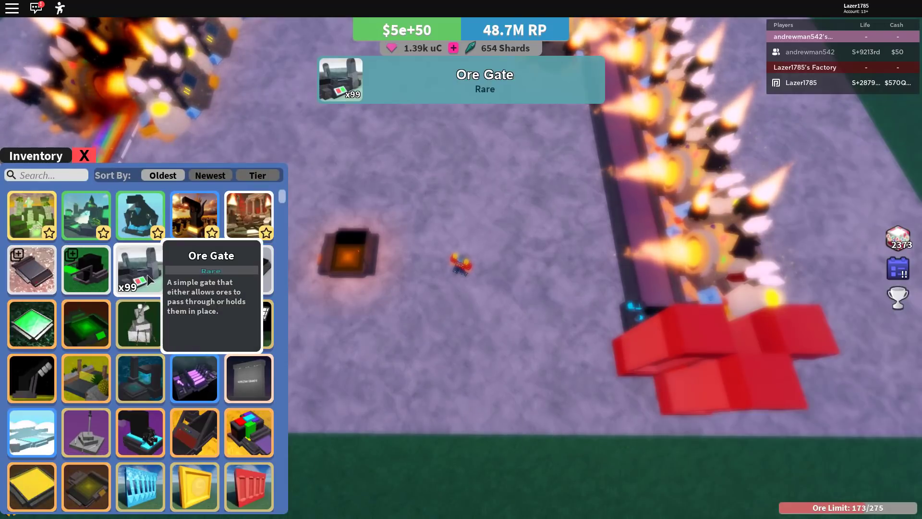
- Place an Ore Gate and reposition it in front of the furnace
{"action": "left_click", "coordinate": [149, 281]}
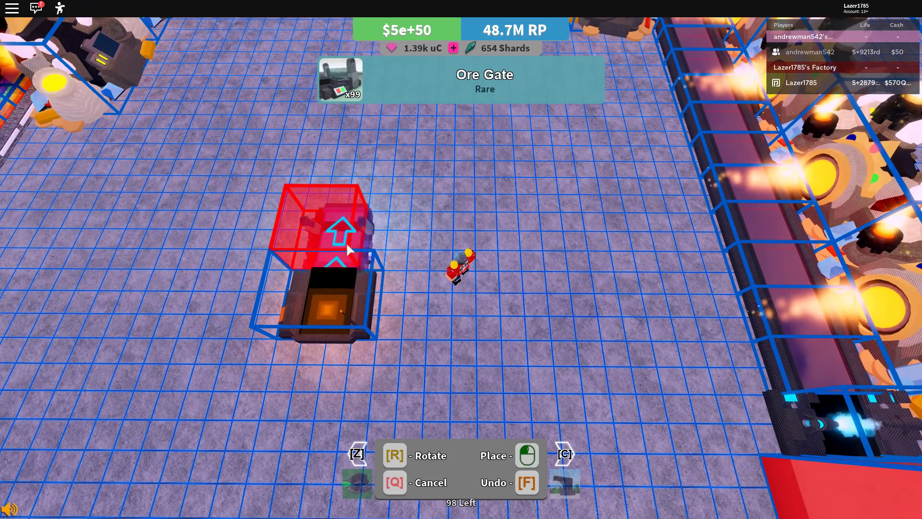
{"action": "key", "text": "q"}
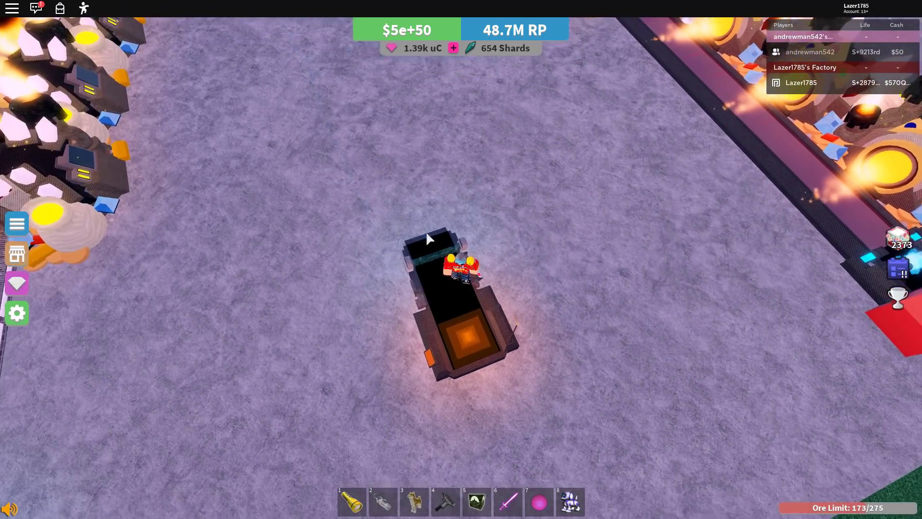
{"action": "key", "text": "d"}
{"action": "left_click", "coordinate": [334, 258]}
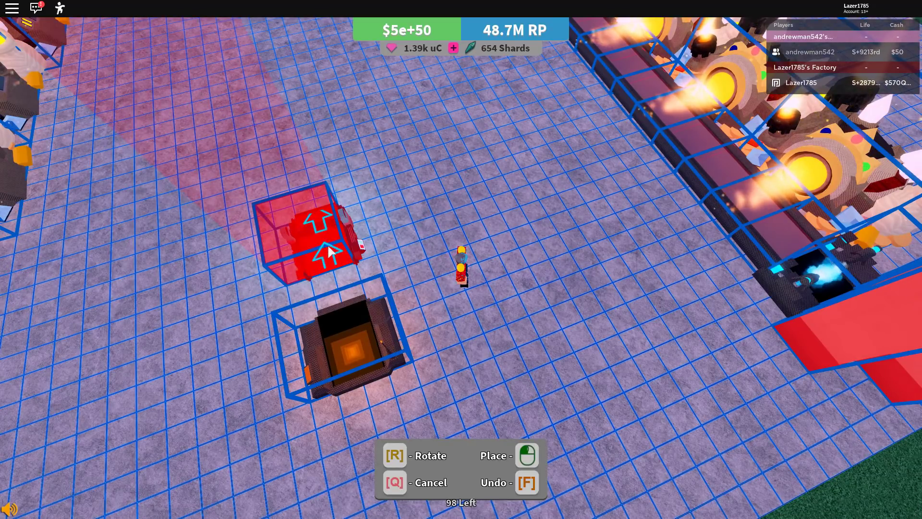
{"action": "key", "text": "q"}
- Place a searched inventory part at the furnace and remove the Basic Furnace
{"action": "left_click", "coordinate": [49, 173]}
{"action": "type", "text": "tras"}
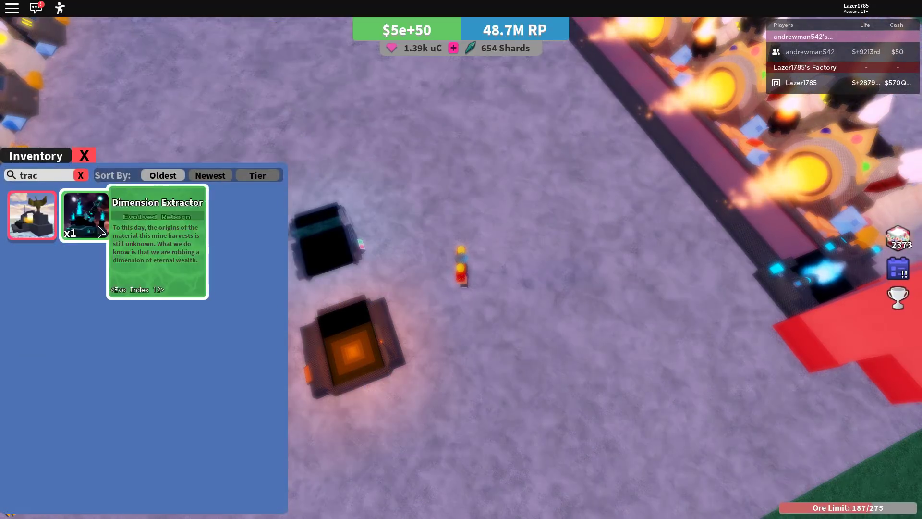
{"action": "left_click", "coordinate": [39, 216]}
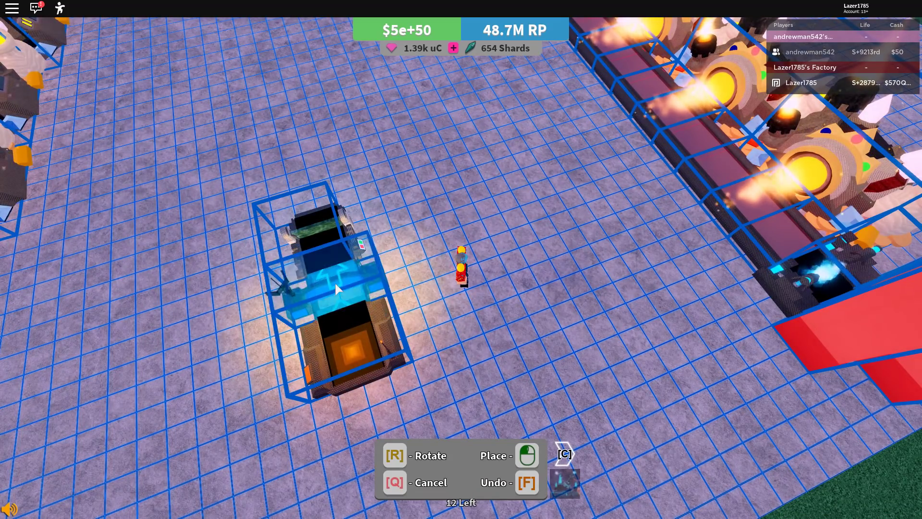
{"action": "key", "text": "q"}
{"action": "scroll", "coordinate": [665, 228], "scroll_direction": "down", "scroll_amount": 5}
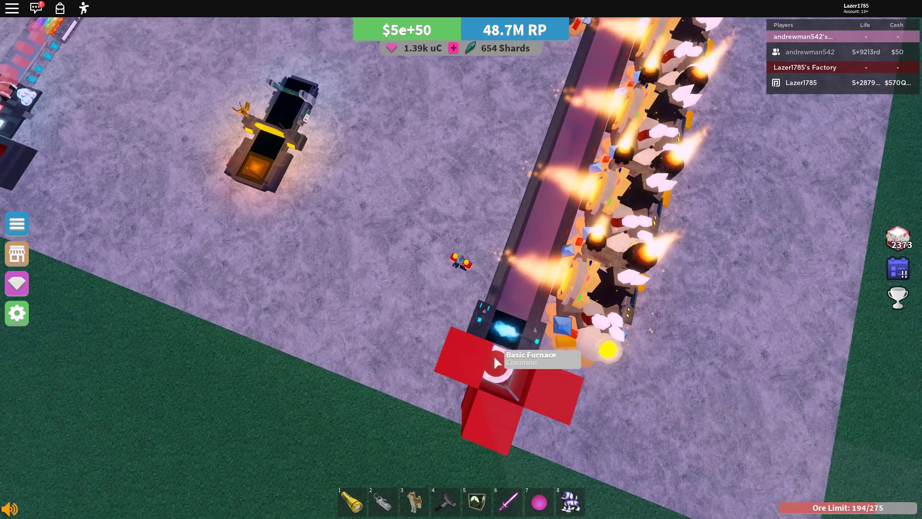
{"action": "left_click", "coordinate": [493, 355]}
- Place an Orange Teleporter Sender at the end of the Midas Blaster conveyor line
{"action": "key", "text": "e"}
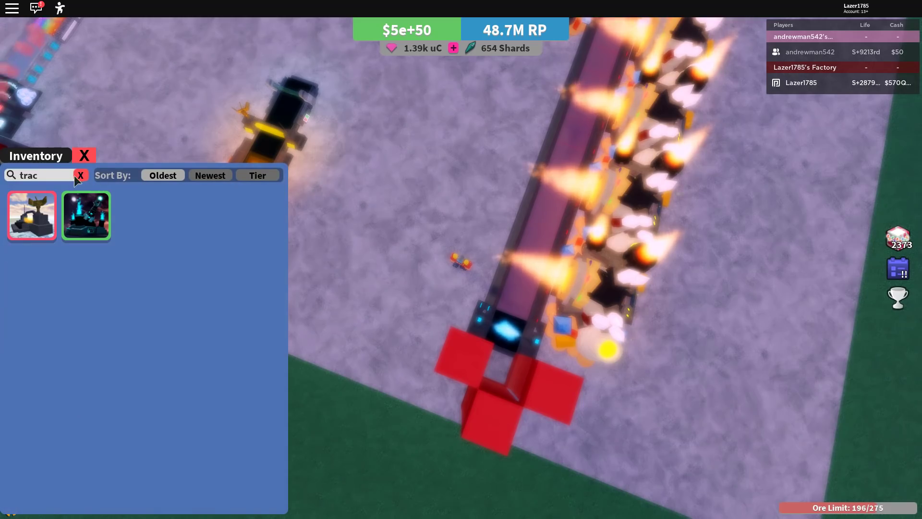
{"action": "key", "text": "BackSpace"}
{"action": "key", "text": "BackSpace"}
{"action": "key", "text": "BackSpace"}
{"action": "type", "text": "fu"}
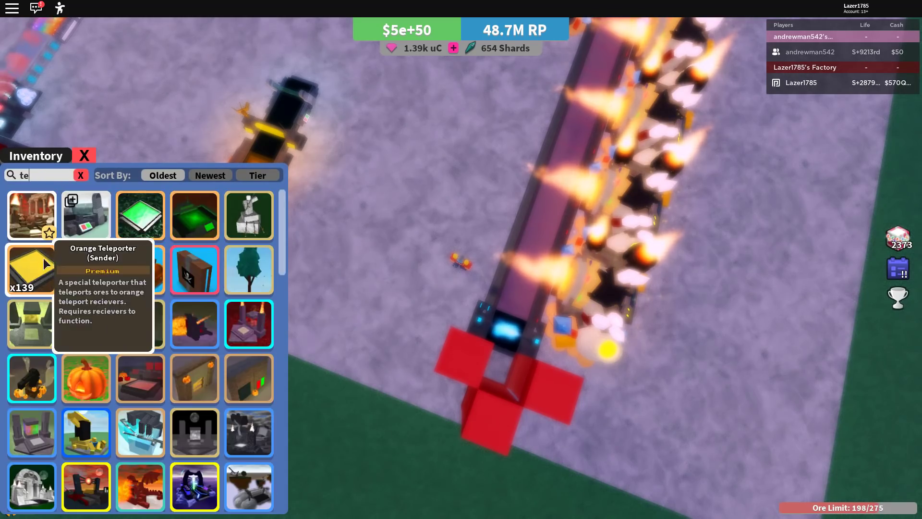
{"action": "left_click", "coordinate": [43, 258]}
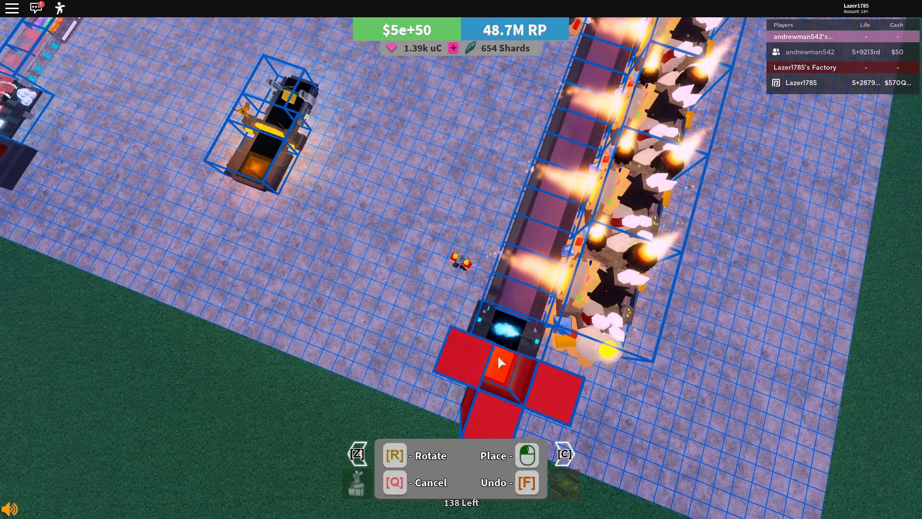
{"action": "scroll", "coordinate": [498, 355], "scroll_direction": "up", "scroll_amount": 5}
{"action": "key", "text": "q"}
{"action": "scroll", "coordinate": [499, 323], "scroll_direction": "down", "scroll_amount": 10}
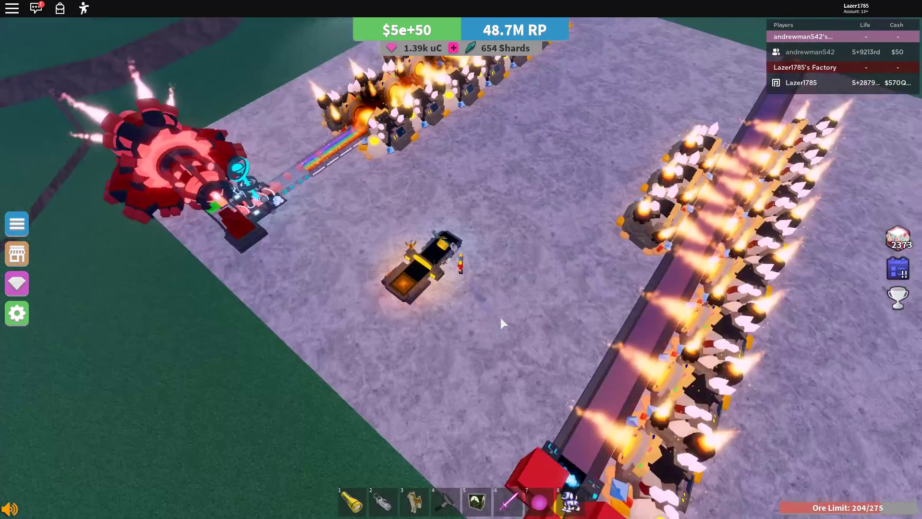
{"action": "scroll", "coordinate": [500, 315], "scroll_direction": "up", "scroll_amount": 3}
{"action": "scroll", "coordinate": [500, 315], "scroll_direction": "up", "scroll_amount": 3}
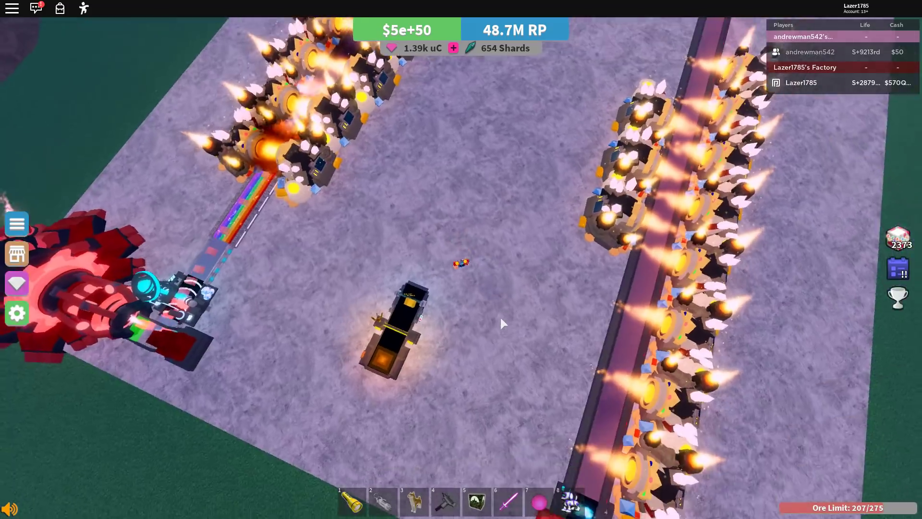
{"action": "scroll", "coordinate": [500, 318], "scroll_direction": "up", "scroll_amount": 3}
{"action": "scroll", "coordinate": [501, 318], "scroll_direction": "up", "scroll_amount": 2}
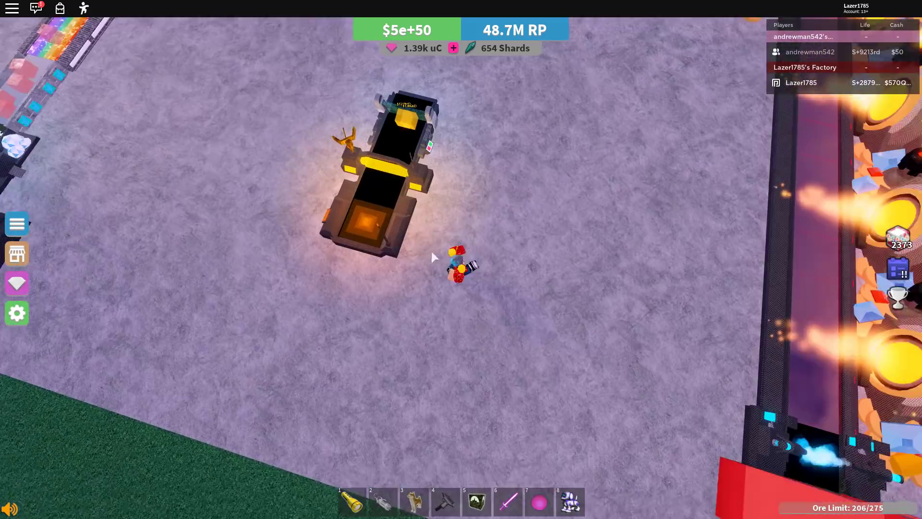
{"action": "scroll", "coordinate": [431, 253], "scroll_direction": "up", "scroll_amount": 5}
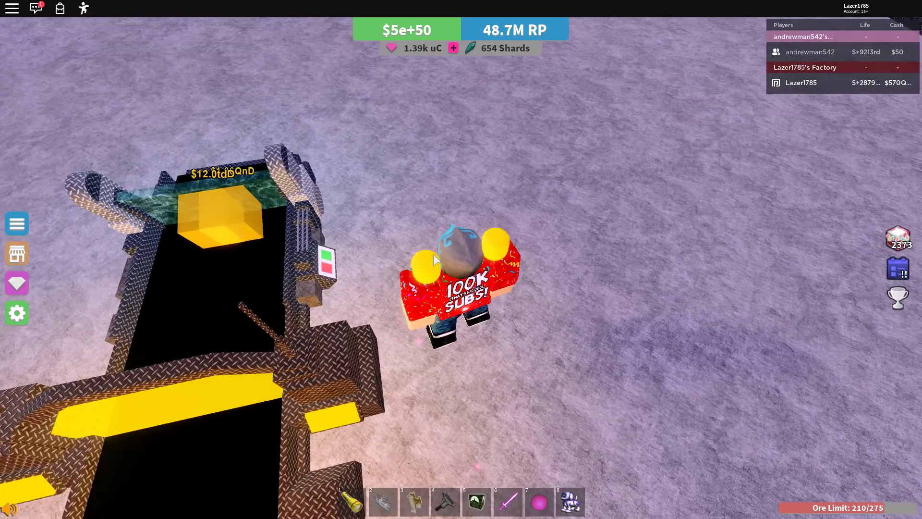
{"action": "scroll", "coordinate": [423, 230], "scroll_direction": "up", "scroll_amount": 2}
{"action": "scroll", "coordinate": [417, 213], "scroll_direction": "down", "scroll_amount": 3}
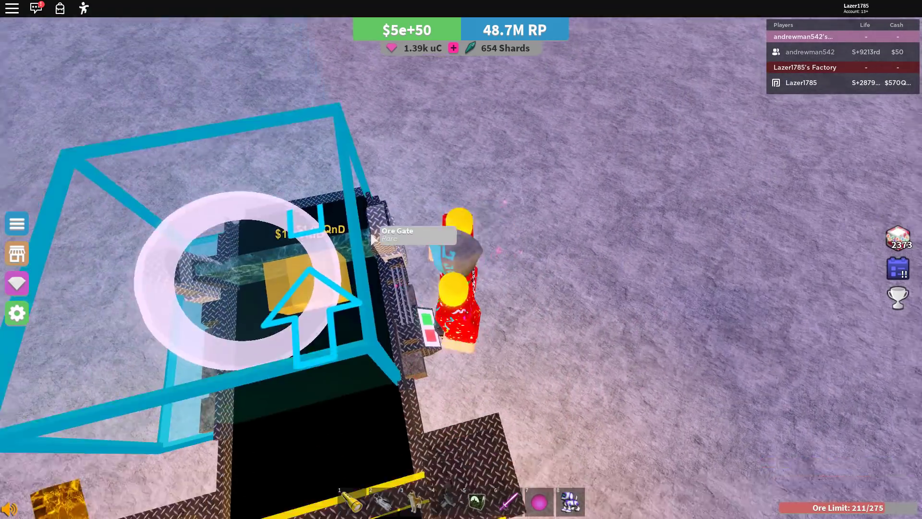
{"action": "scroll", "coordinate": [377, 247], "scroll_direction": "down", "scroll_amount": 3}
{"action": "scroll", "coordinate": [432, 245], "scroll_direction": "down", "scroll_amount": 5}
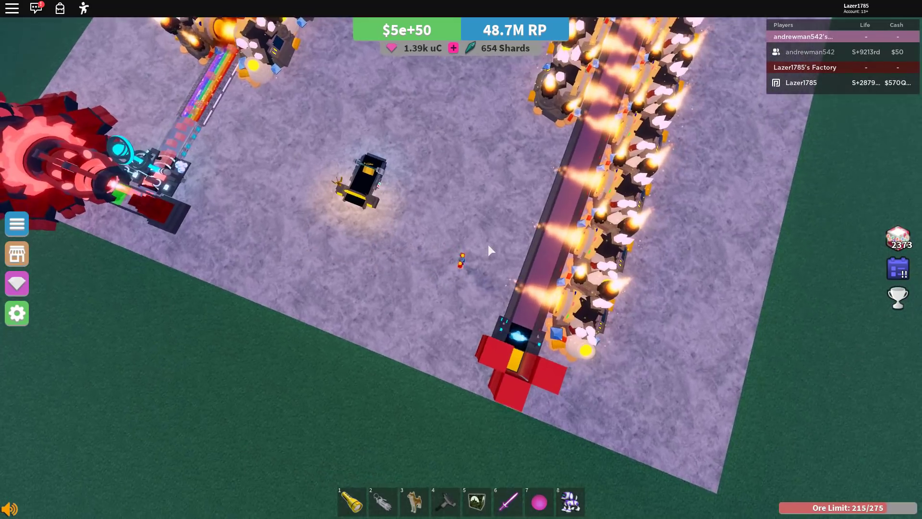
{"action": "key", "text": "g"}
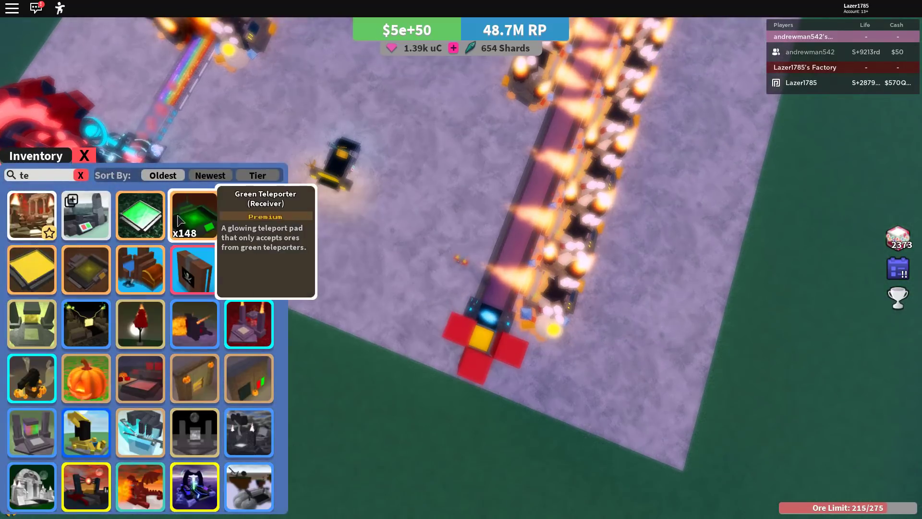
{"action": "left_click", "coordinate": [147, 219]}
{"action": "key", "text": "q"}
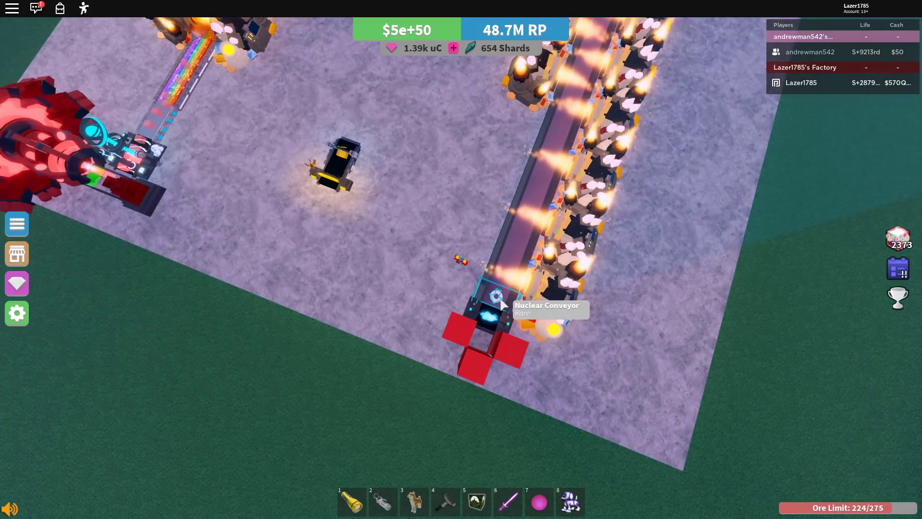
{"action": "key", "text": "g"}
{"action": "left_click", "coordinate": [146, 217]}
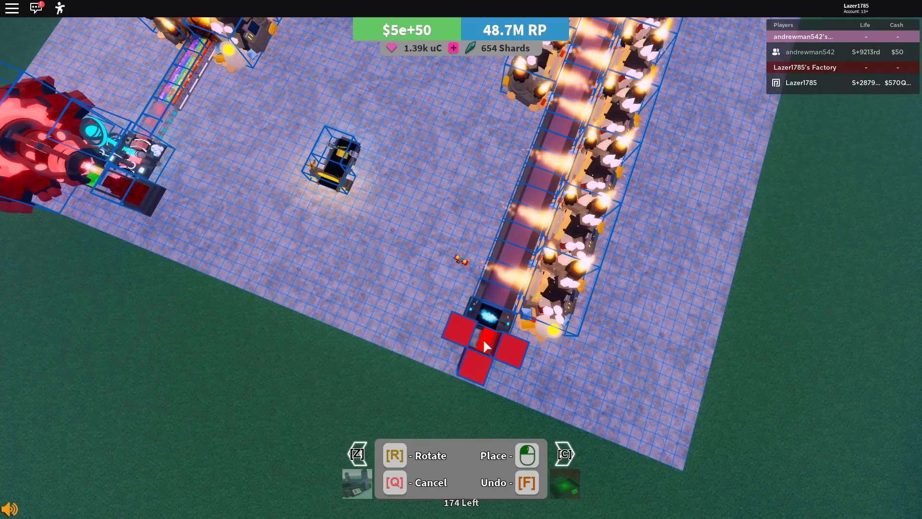
{"action": "key", "text": "q"}
{"action": "left_click", "coordinate": [198, 215]}
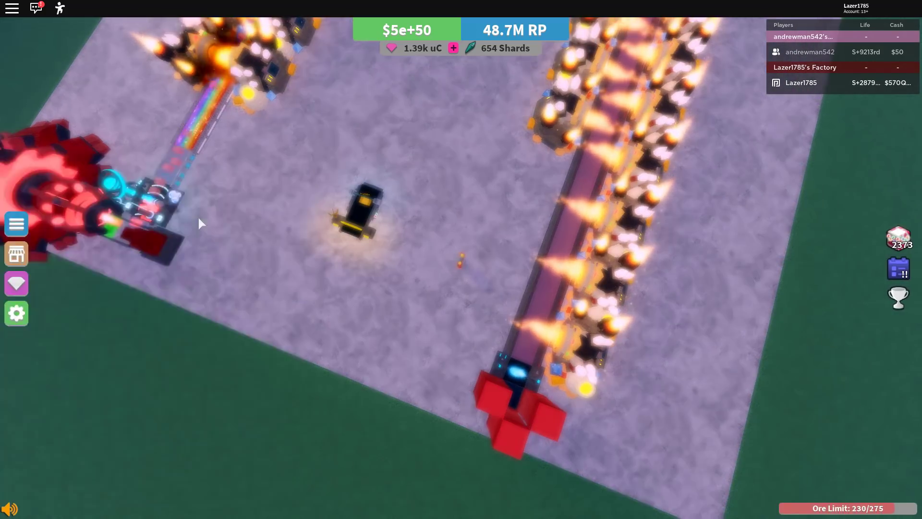
{"action": "scroll", "coordinate": [388, 248], "scroll_direction": "up", "scroll_amount": 5}
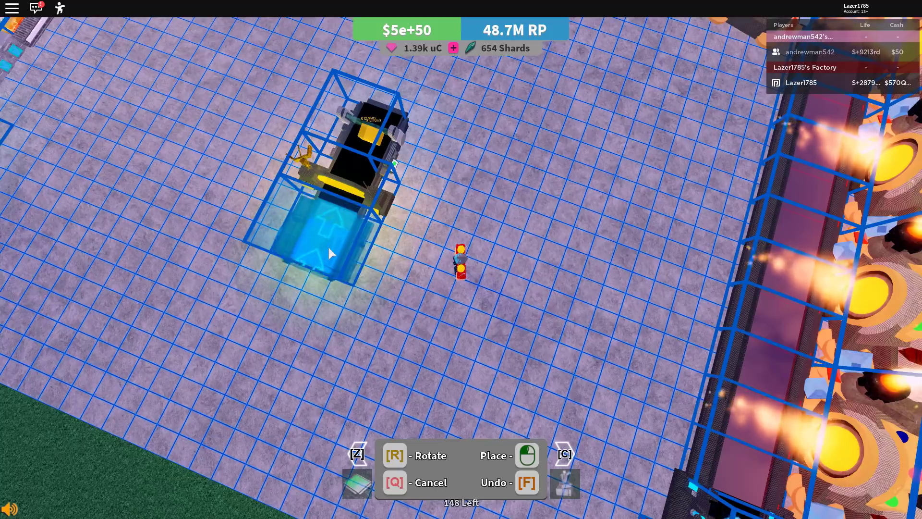
{"action": "left_click", "coordinate": [328, 245]}
{"action": "key", "text": "q"}
{"action": "scroll", "coordinate": [338, 238], "scroll_direction": "up", "scroll_amount": 5}
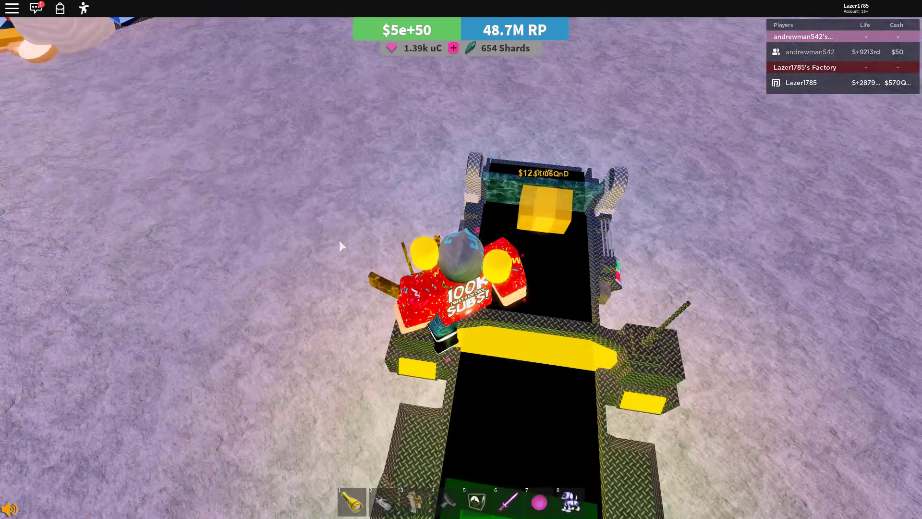
{"action": "key", "text": "w"}
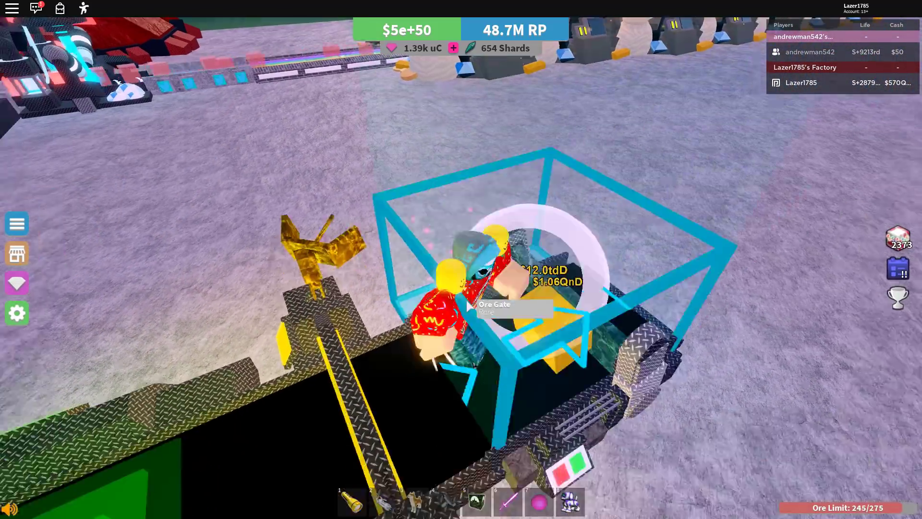
{"action": "scroll", "coordinate": [356, 276], "scroll_direction": "down", "scroll_amount": 5}
{"action": "scroll", "coordinate": [357, 275], "scroll_direction": "down", "scroll_amount": 3}
{"action": "scroll", "coordinate": [356, 276], "scroll_direction": "down", "scroll_amount": 3}
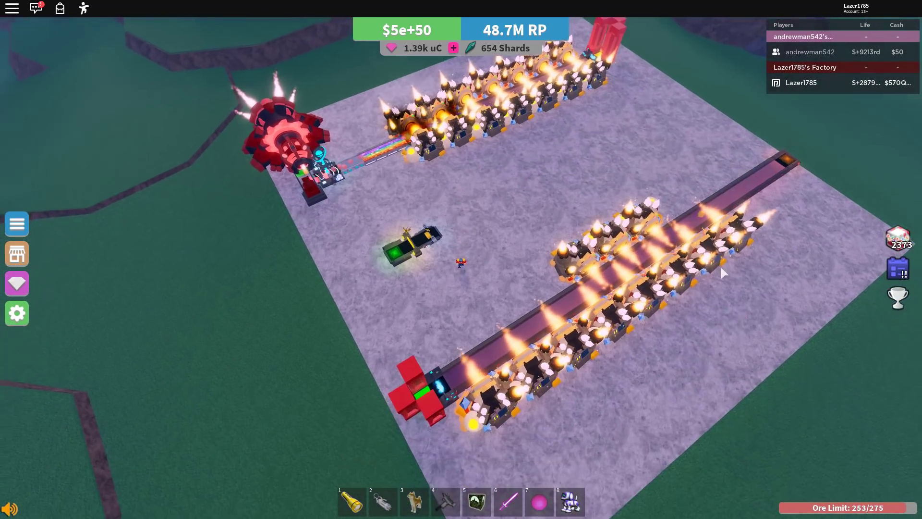
- Walk across the base and place a small teal-glowing item between the two blaster rows
{"action": "left_click_drag", "start_coordinate": [644, 274], "coordinate": [587, 268]}
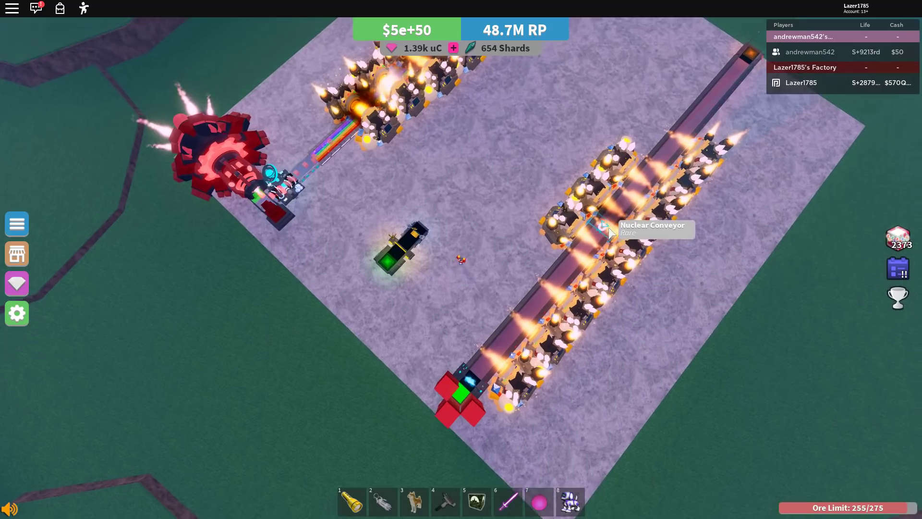
{"action": "scroll", "coordinate": [425, 233], "scroll_direction": "up", "scroll_amount": 5}
{"action": "scroll", "coordinate": [425, 228], "scroll_direction": "up", "scroll_amount": 5}
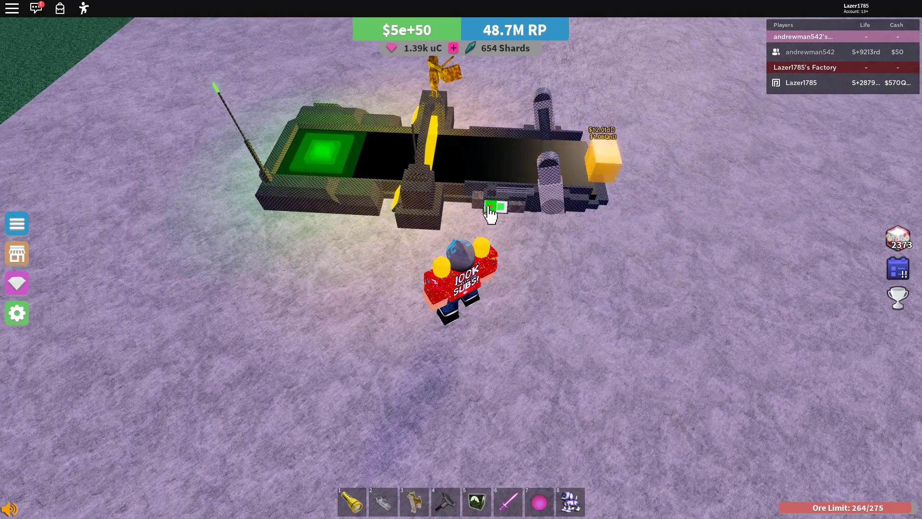
{"action": "mouse_move", "coordinate": [490, 212]}
{"action": "left_mouse_down"}
{"action": "mouse_move", "coordinate": [515, 240]}
{"action": "mouse_move", "coordinate": [562, 236]}
{"action": "left_mouse_up"}
{"action": "scroll", "coordinate": [562, 237], "scroll_direction": "down", "scroll_amount": 5}
{"action": "key", "text": "w"}
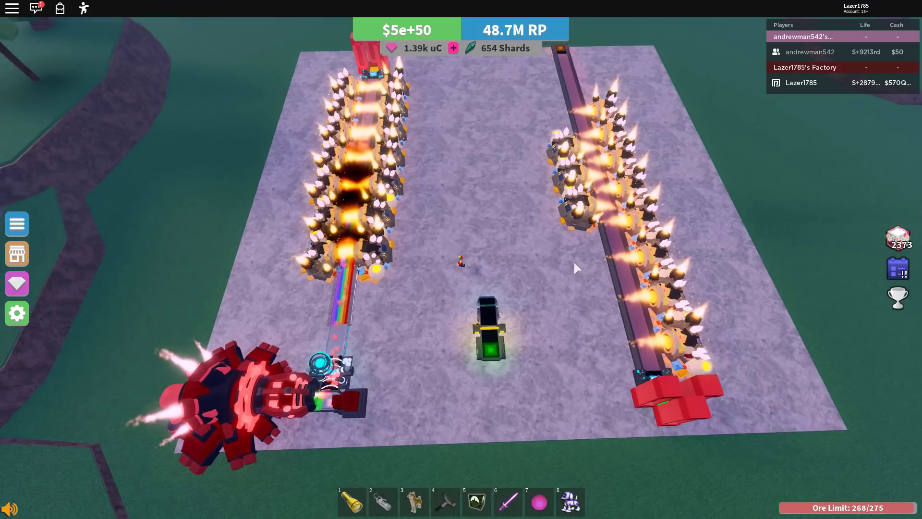
{"action": "scroll", "coordinate": [574, 262], "scroll_direction": "up", "scroll_amount": 5}
{"action": "scroll", "coordinate": [574, 262], "scroll_direction": "down", "scroll_amount": 5}
{"action": "scroll", "coordinate": [574, 263], "scroll_direction": "up", "scroll_amount": 8}
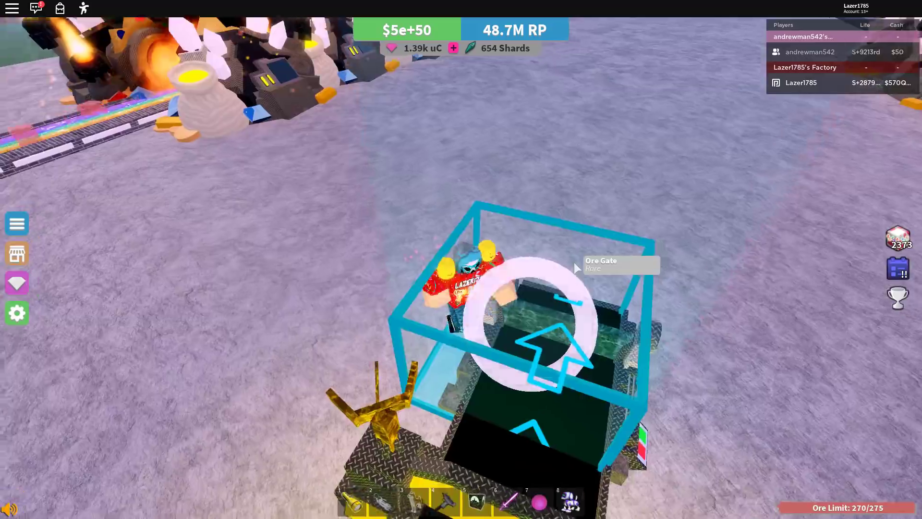
{"action": "scroll", "coordinate": [575, 262], "scroll_direction": "up", "scroll_amount": 5}
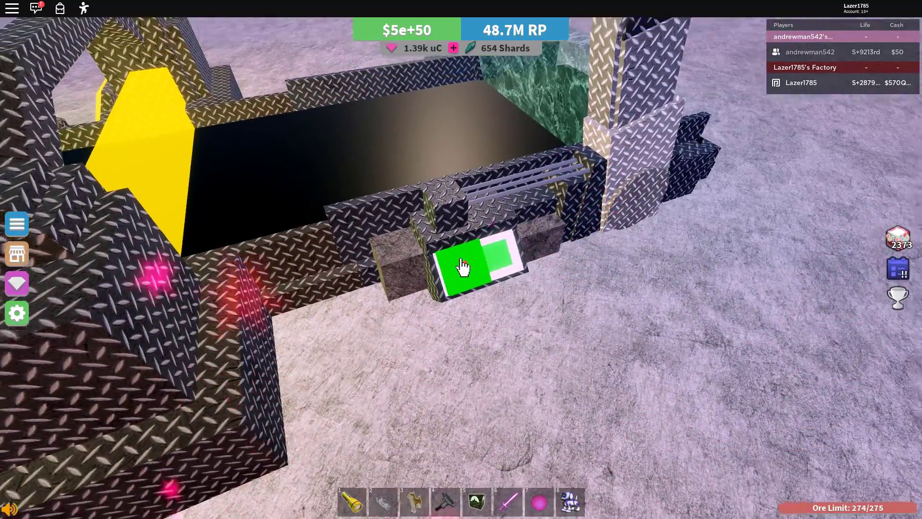
{"action": "scroll", "coordinate": [462, 265], "scroll_direction": "down", "scroll_amount": 6}
{"action": "scroll", "coordinate": [461, 263], "scroll_direction": "down", "scroll_amount": 4}
{"action": "key", "text": "f"}
{"action": "left_click", "coordinate": [86, 214]}
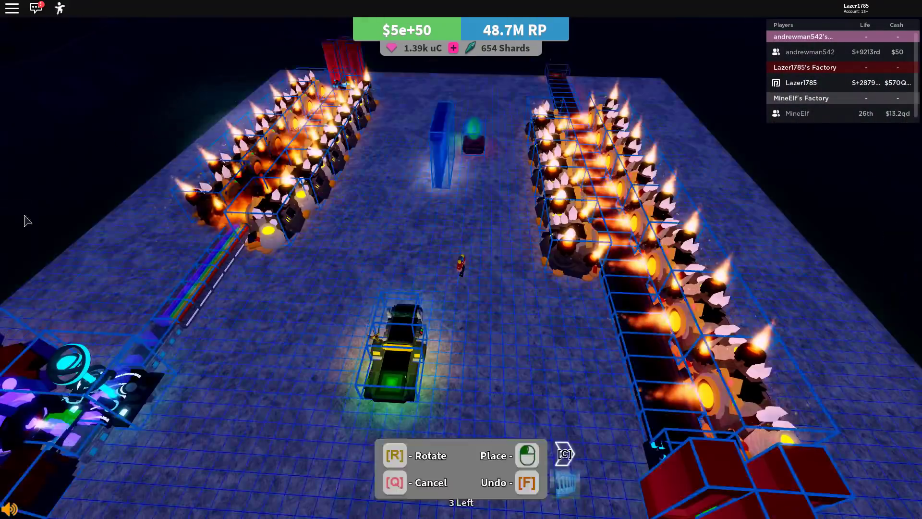
- Leave build mode and repeatedly take out and put away the hotbar-slot-1 flashlight
{"action": "key", "text": "q"}
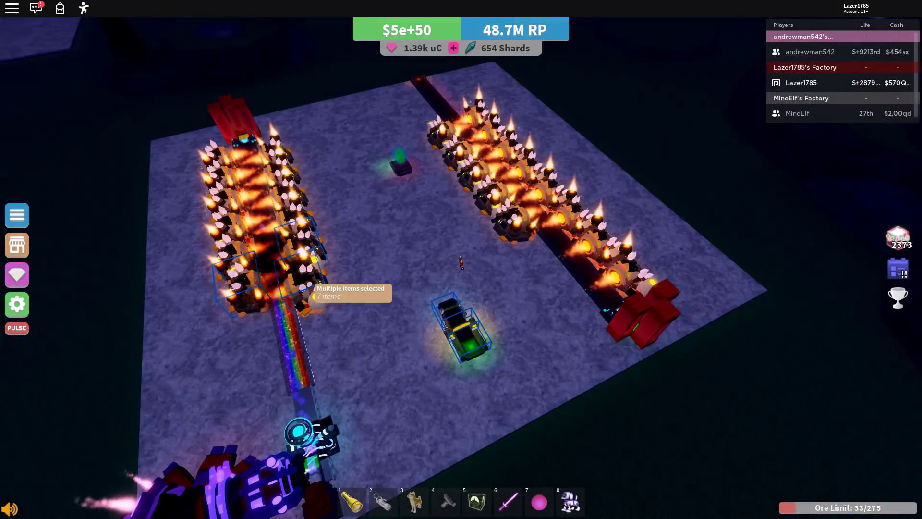
{"action": "scroll", "coordinate": [461, 259], "scroll_direction": "down", "scroll_amount": 3}
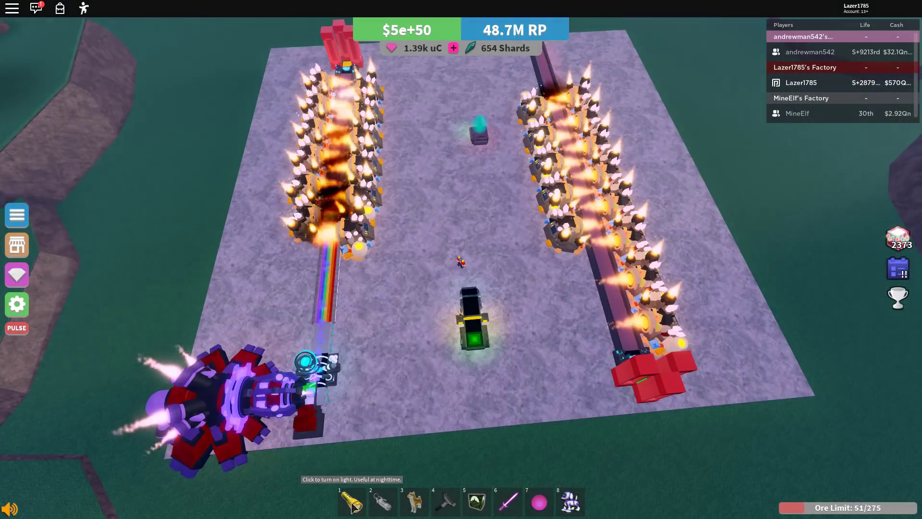
{"action": "left_click", "coordinate": [352, 503]}
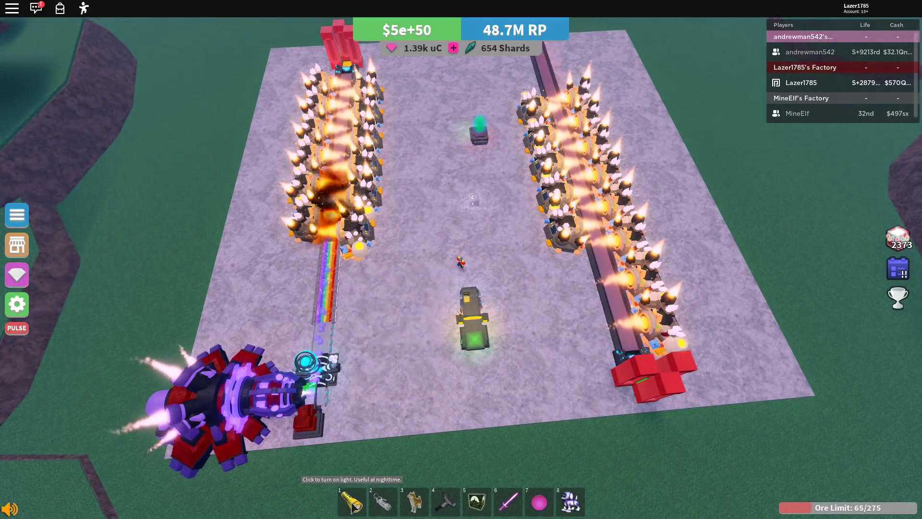
{"action": "left_click", "coordinate": [353, 503]}
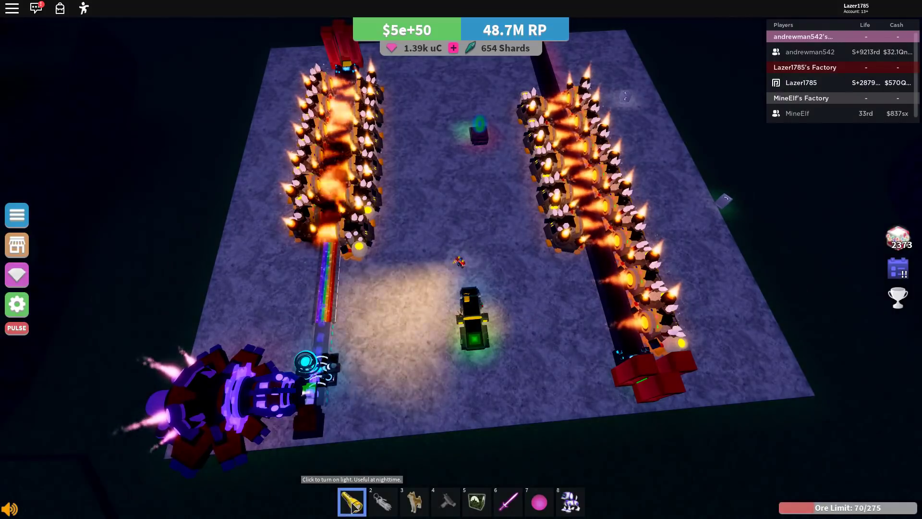
{"action": "left_click", "coordinate": [353, 503]}
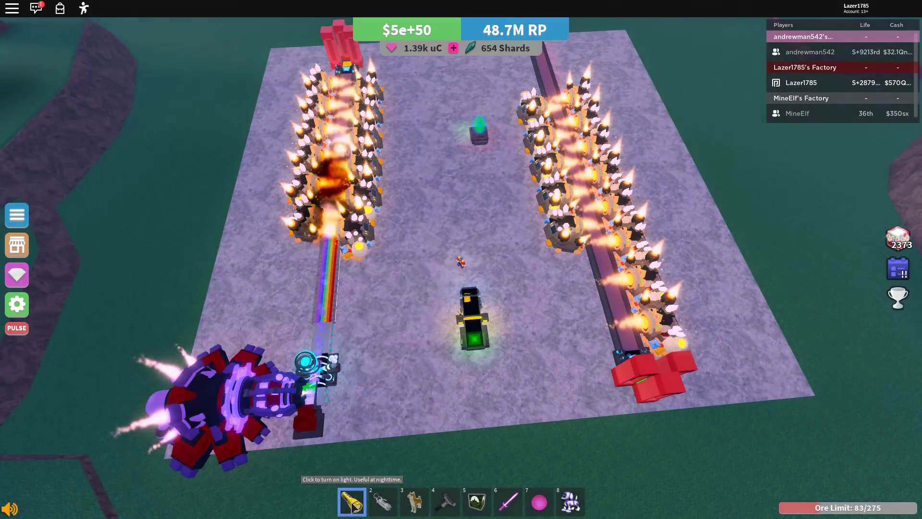
{"action": "left_click", "coordinate": [353, 503]}
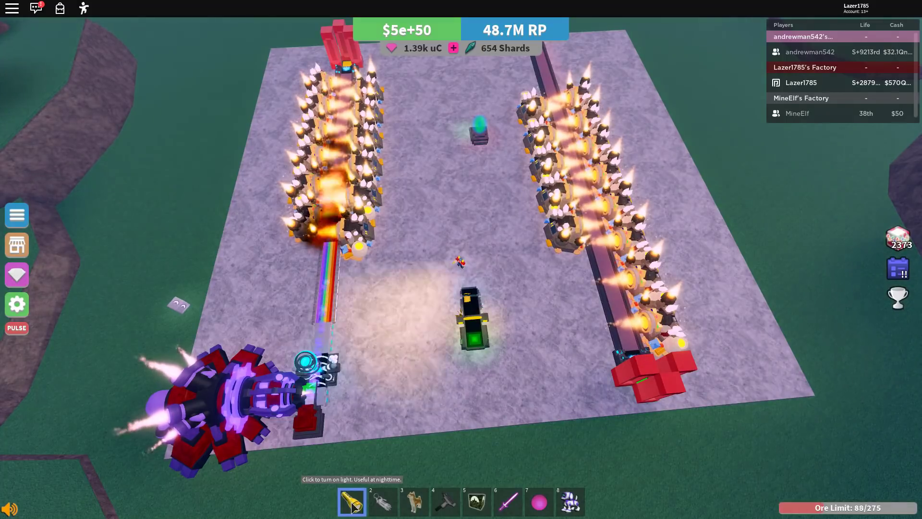
{"action": "left_click", "coordinate": [353, 503]}
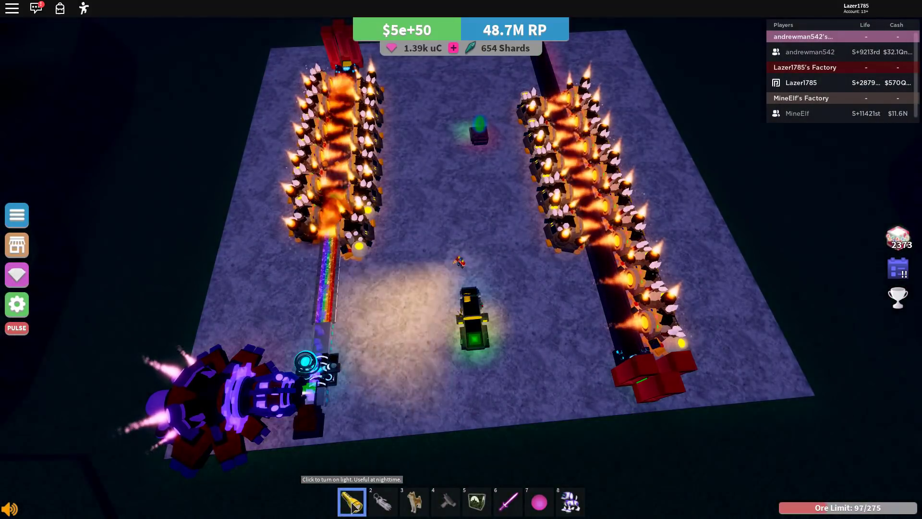
{"action": "left_click", "coordinate": [354, 503]}
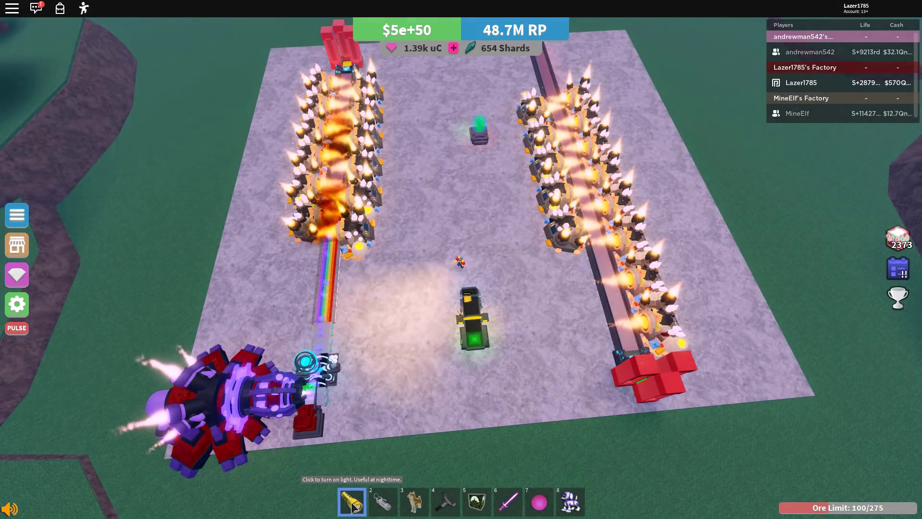
{"action": "left_click", "coordinate": [353, 503]}
{"action": "left_click", "coordinate": [354, 503]}
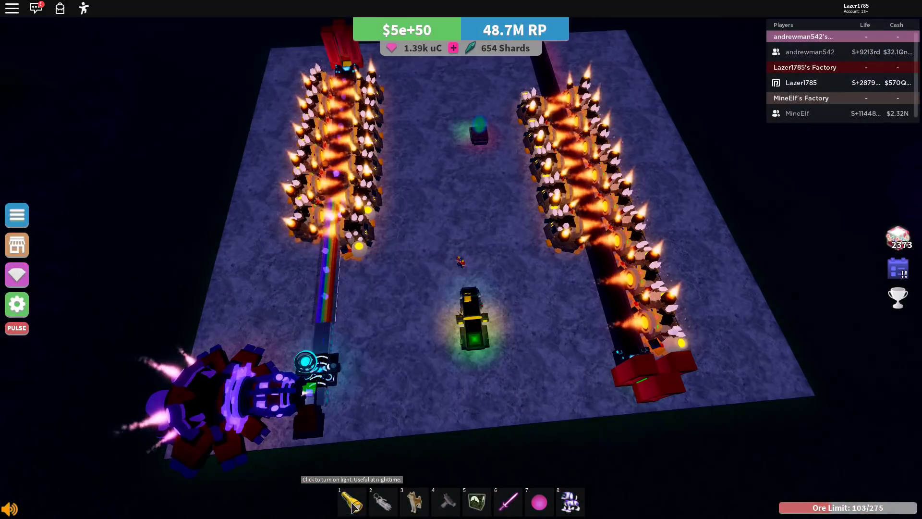
{"action": "scroll", "coordinate": [273, 338], "scroll_direction": "up", "scroll_amount": 5}
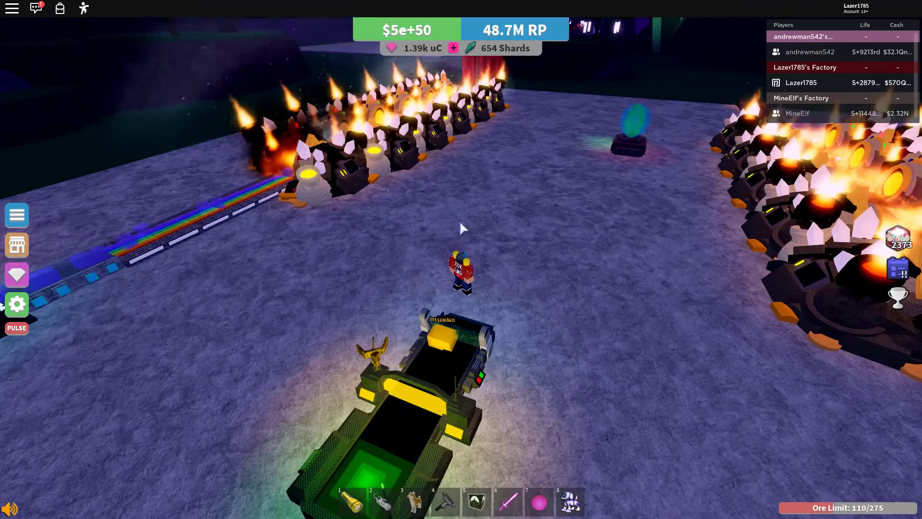
{"action": "scroll", "coordinate": [459, 220], "scroll_direction": "up", "scroll_amount": 3}
{"action": "scroll", "coordinate": [470, 219], "scroll_direction": "up", "scroll_amount": 2}
- Walk up to the Ore Gate and turn the view to watch yellow ore held at the closed gate
{"action": "key", "text": "Left"}
{"action": "key", "text": "Left"}
{"action": "key", "text": "Left"}
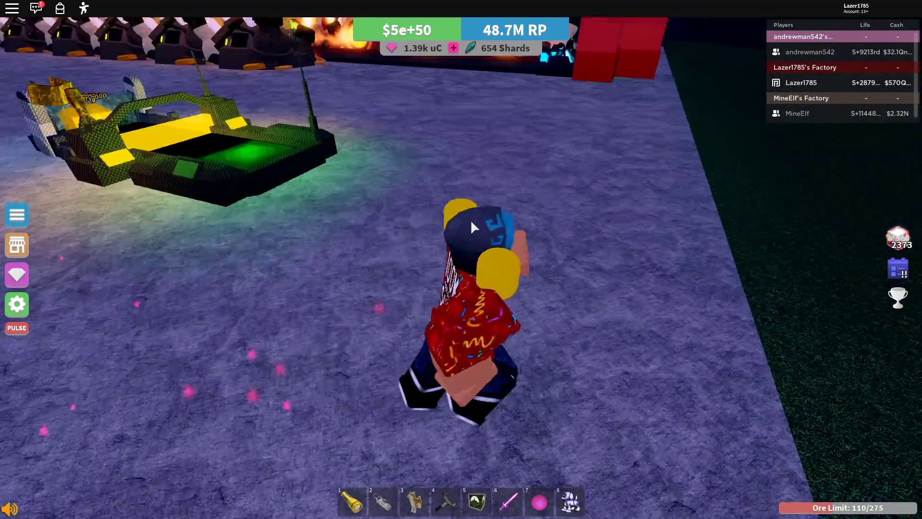
{"action": "scroll", "coordinate": [471, 219], "scroll_direction": "up", "scroll_amount": 3}
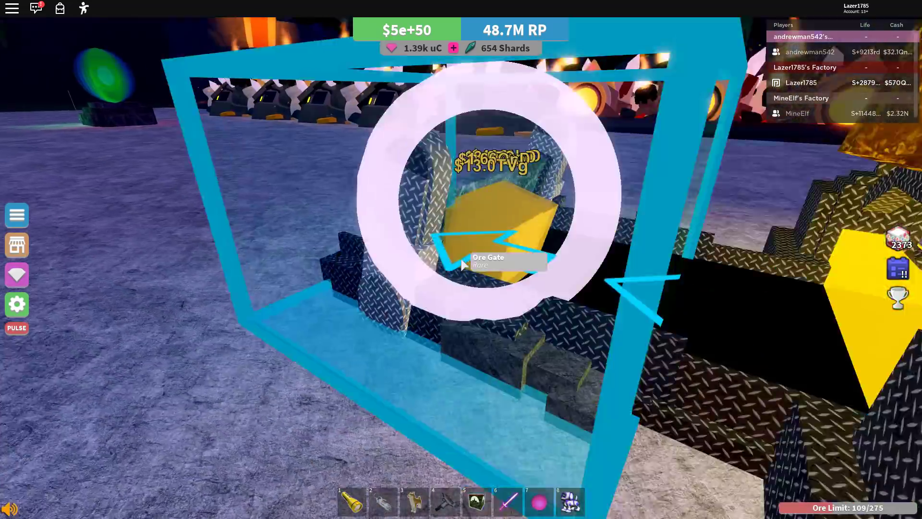
{"action": "scroll", "coordinate": [460, 257], "scroll_direction": "down", "scroll_amount": 3}
{"action": "scroll", "coordinate": [462, 264], "scroll_direction": "down", "scroll_amount": 5}
{"action": "key", "text": "Left"}
{"action": "key", "text": "Left"}
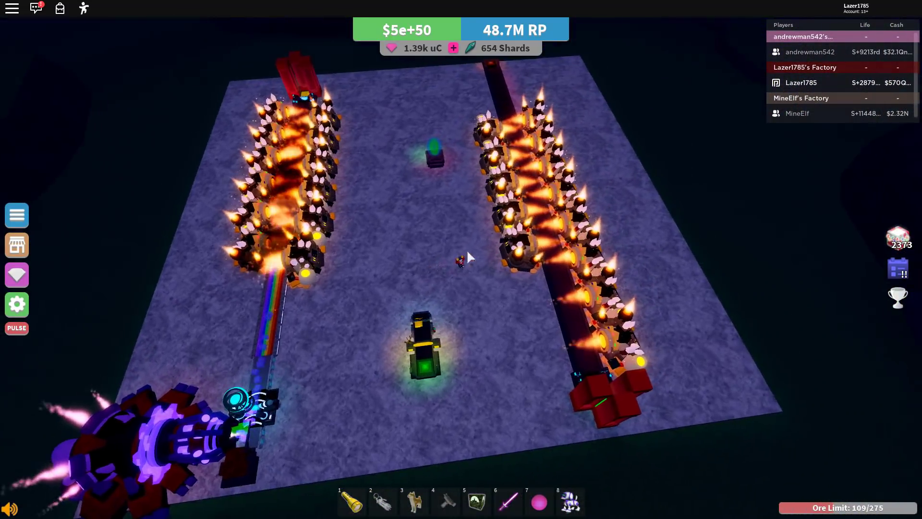
{"action": "scroll", "coordinate": [467, 249], "scroll_direction": "up", "scroll_amount": 3}
{"action": "key", "text": "Right"}
{"action": "key", "text": "Right"}
{"action": "key", "text": "Right"}
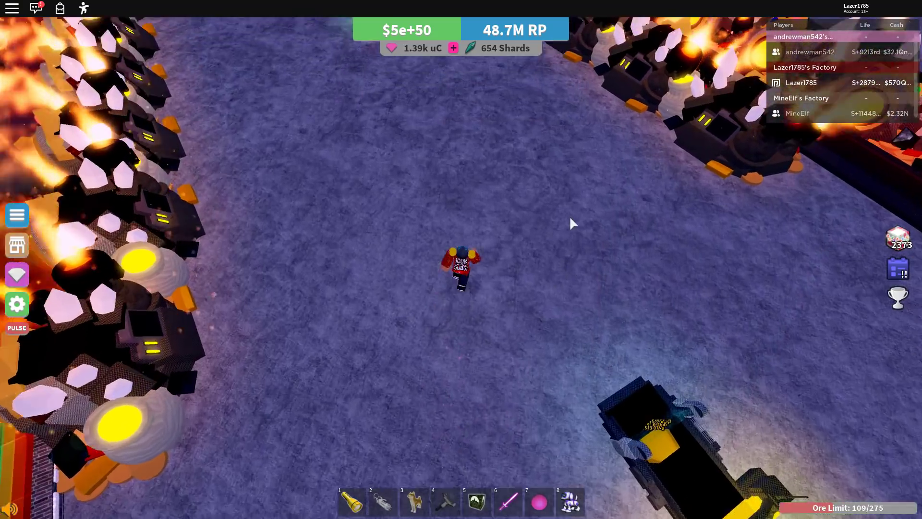
{"action": "scroll", "coordinate": [559, 220], "scroll_direction": "up", "scroll_amount": 2}
{"action": "key", "text": "Right"}
{"action": "key", "text": "Right"}
{"action": "key", "text": "Right"}
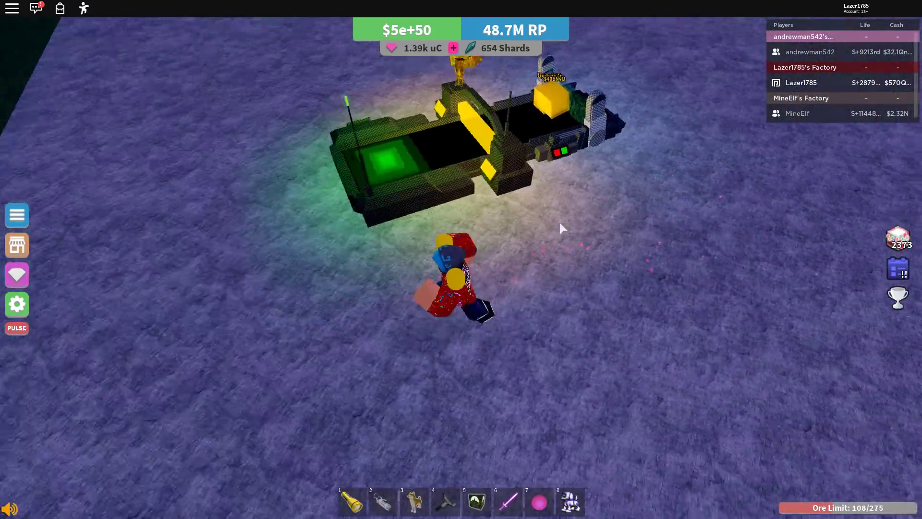
{"action": "scroll", "coordinate": [560, 220], "scroll_direction": "up", "scroll_amount": 3}
{"action": "scroll", "coordinate": [559, 221], "scroll_direction": "up", "scroll_amount": 3}
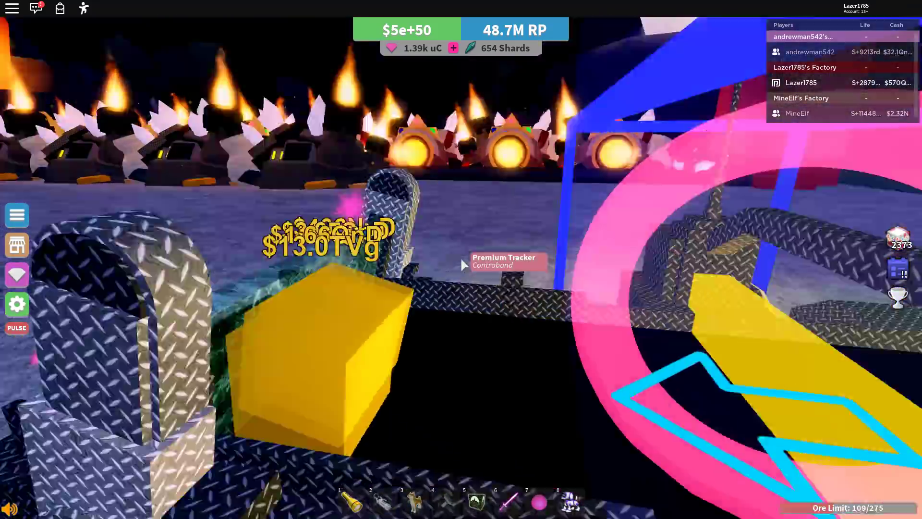
{"action": "scroll", "coordinate": [461, 259], "scroll_direction": "down", "scroll_amount": 3}
{"action": "key", "text": "w"}
{"action": "scroll", "coordinate": [472, 145], "scroll_direction": "down", "scroll_amount": 3}
{"action": "key", "text": "Left"}
{"action": "key", "text": "Left"}
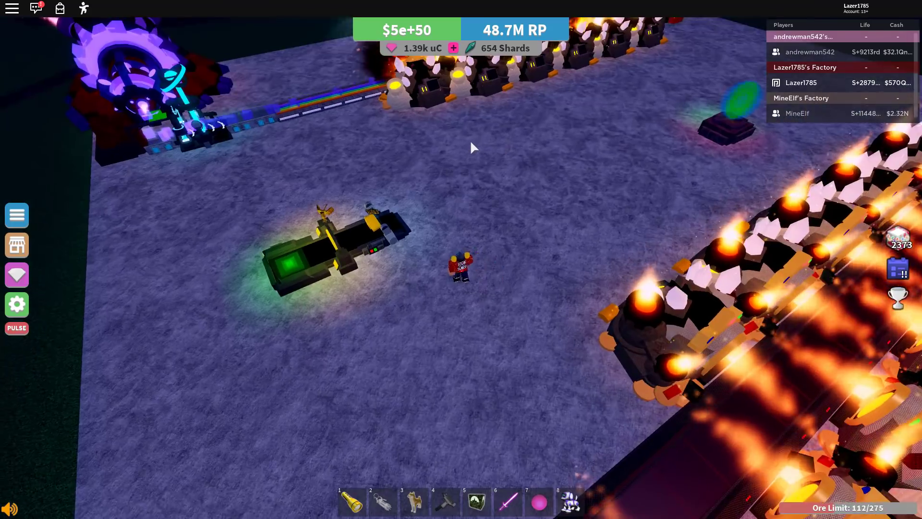
{"action": "key", "text": "Left"}
{"action": "key", "text": "Left"}
{"action": "scroll", "coordinate": [469, 147], "scroll_direction": "up", "scroll_amount": 2}
{"action": "key", "text": "Left"}
{"action": "key", "text": "Left"}
{"action": "scroll", "coordinate": [470, 140], "scroll_direction": "down", "scroll_amount": 3}
{"action": "scroll", "coordinate": [469, 140], "scroll_direction": "up", "scroll_amount": 3}
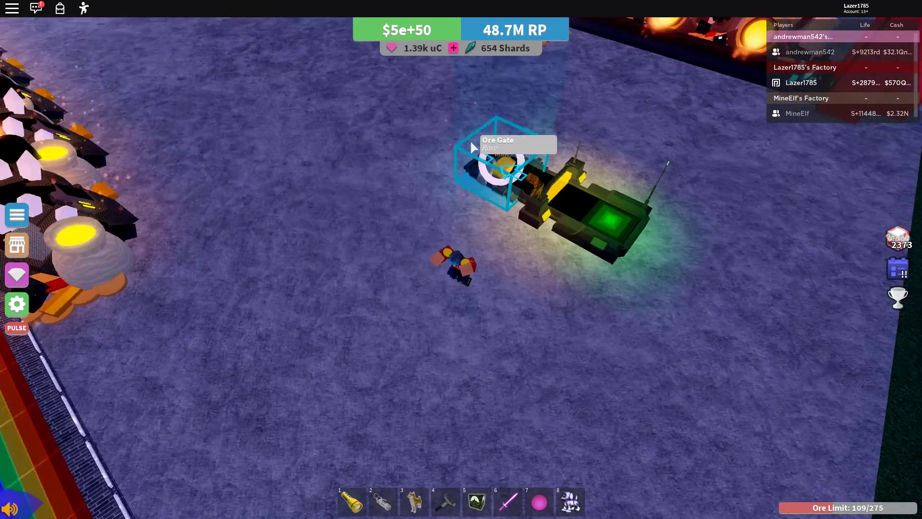
{"action": "scroll", "coordinate": [470, 140], "scroll_direction": "down", "scroll_amount": 3}
{"action": "scroll", "coordinate": [316, 285], "scroll_direction": "up", "scroll_amount": 1}
{"action": "scroll", "coordinate": [360, 295], "scroll_direction": "up", "scroll_amount": 2}
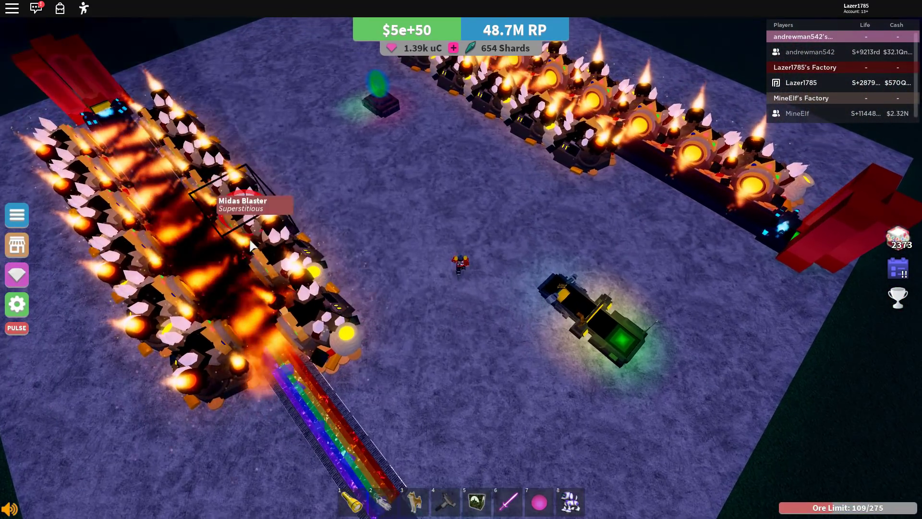
{"action": "scroll", "coordinate": [421, 314], "scroll_direction": "up", "scroll_amount": 2}
{"action": "scroll", "coordinate": [421, 314], "scroll_direction": "up", "scroll_amount": 3}
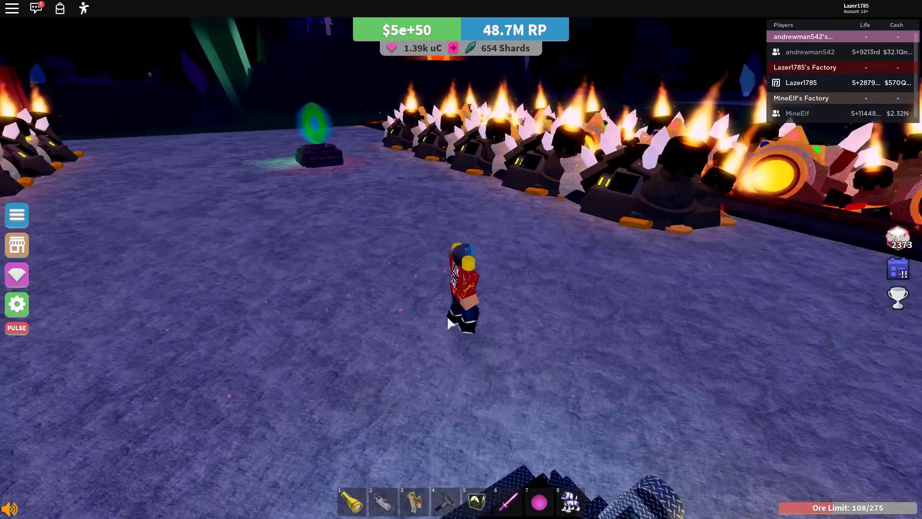
{"action": "scroll", "coordinate": [447, 316], "scroll_direction": "down", "scroll_amount": 3}
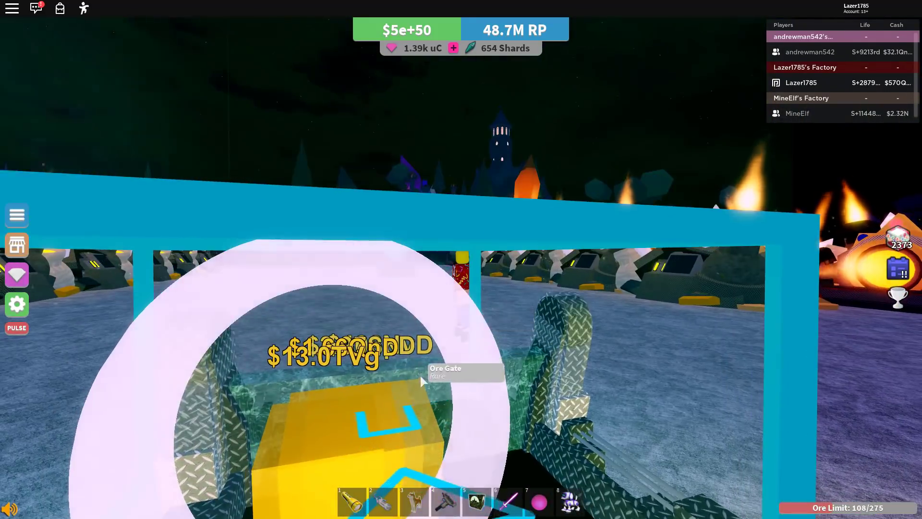
{"action": "scroll", "coordinate": [420, 373], "scroll_direction": "down", "scroll_amount": 2}
{"action": "scroll", "coordinate": [420, 375], "scroll_direction": "down", "scroll_amount": 3}
{"action": "scroll", "coordinate": [420, 375], "scroll_direction": "up", "scroll_amount": 3}
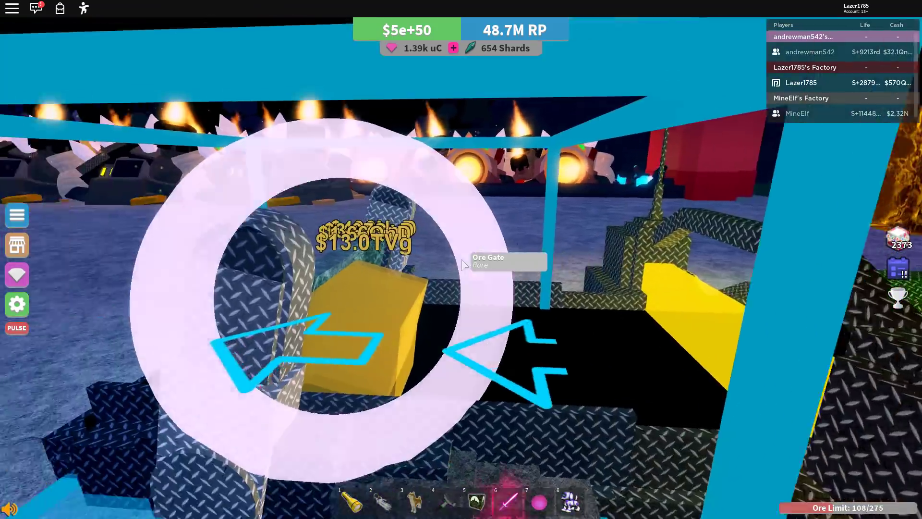
{"action": "scroll", "coordinate": [462, 264], "scroll_direction": "down", "scroll_amount": 2}
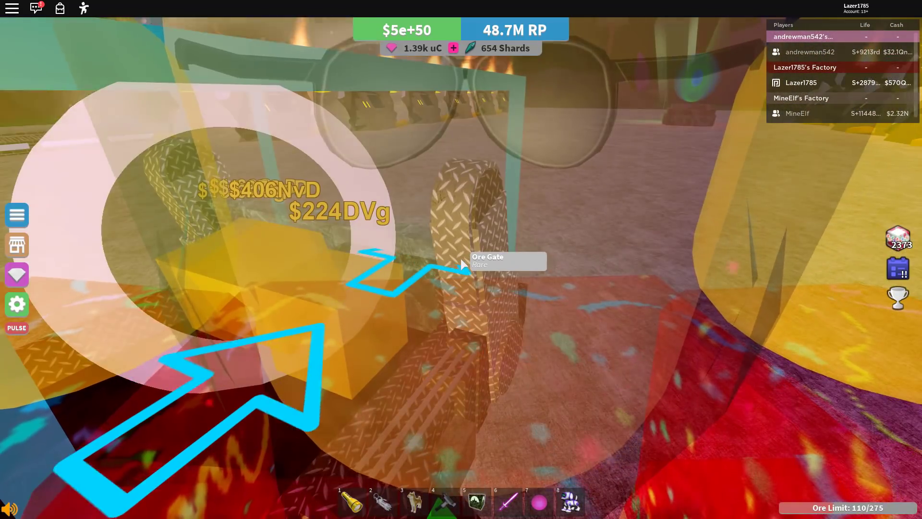
{"action": "scroll", "coordinate": [450, 257], "scroll_direction": "down", "scroll_amount": 5}
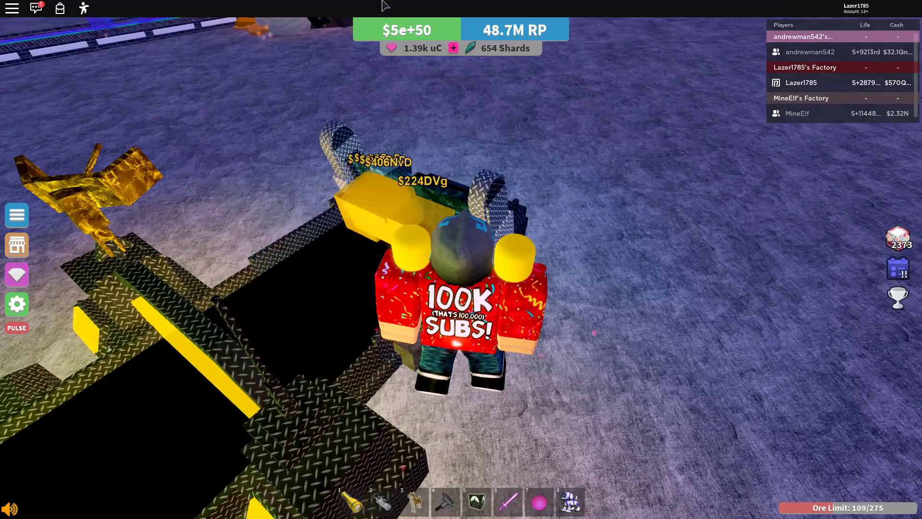
- Walk around and orbit above the Ore Gate to inspect the $13.0TVg ore piled there
{"action": "key", "text": "s"}
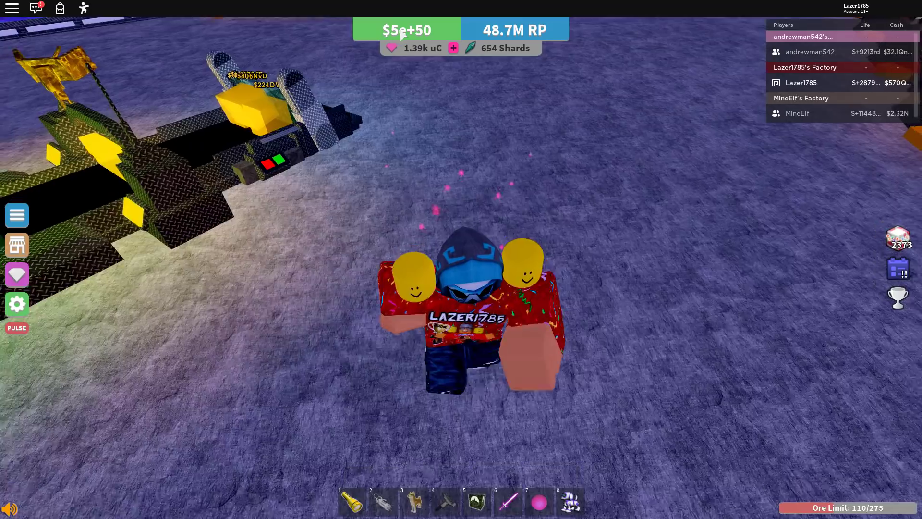
{"action": "key", "text": "s"}
{"action": "key", "text": "w"}
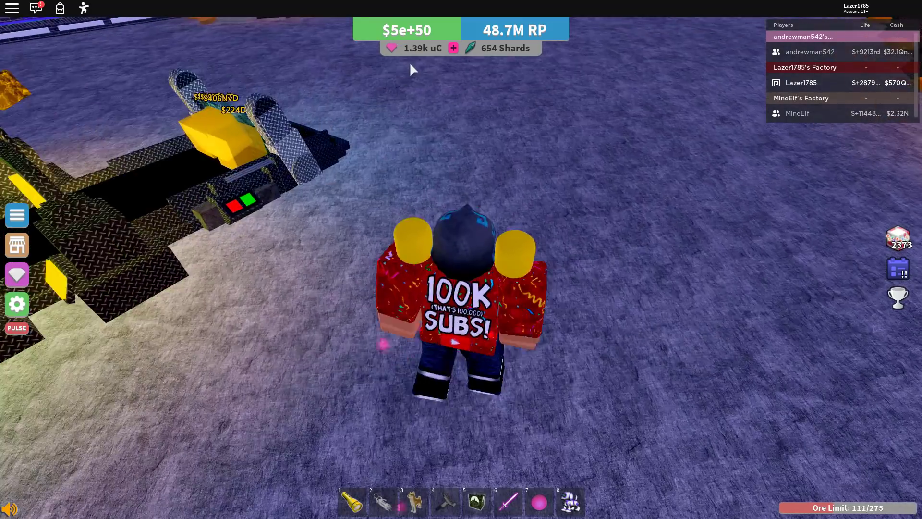
{"action": "scroll", "coordinate": [422, 136], "scroll_direction": "up", "scroll_amount": 5}
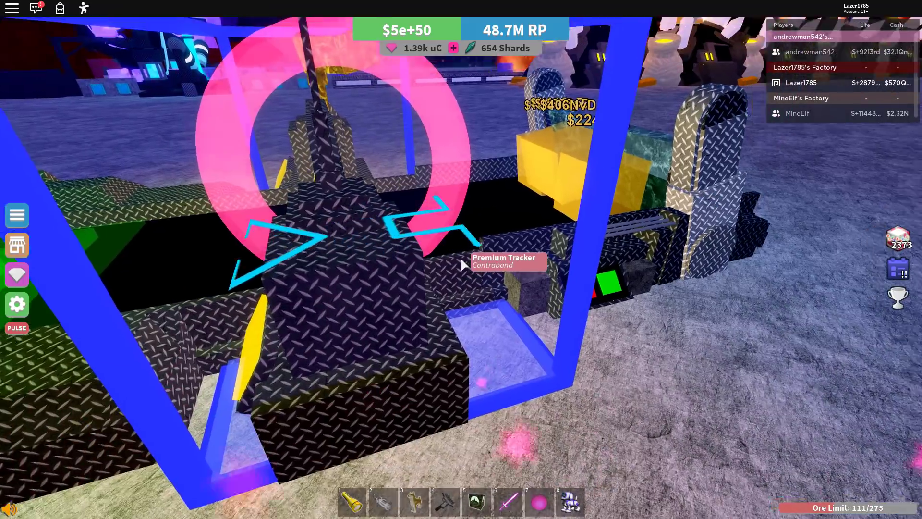
{"action": "key", "text": "w"}
{"action": "key", "text": "w"}
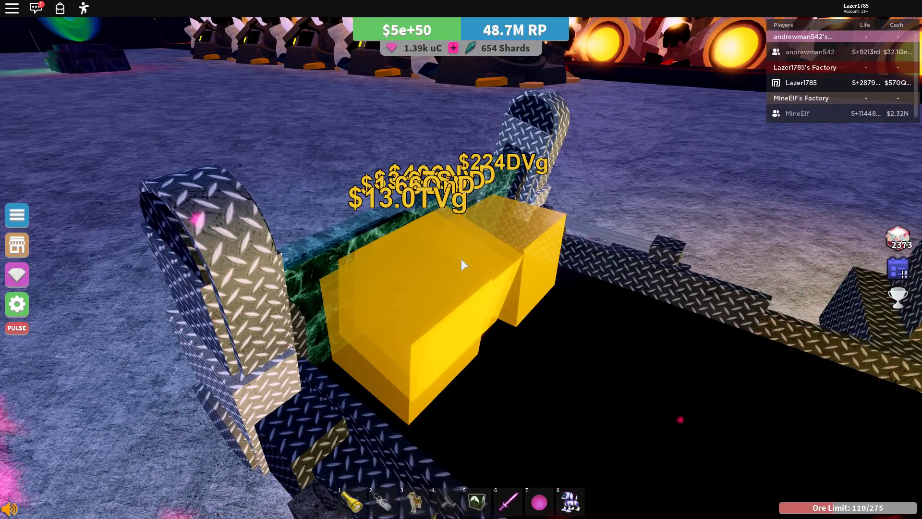
{"action": "key", "text": "Page_Up"}
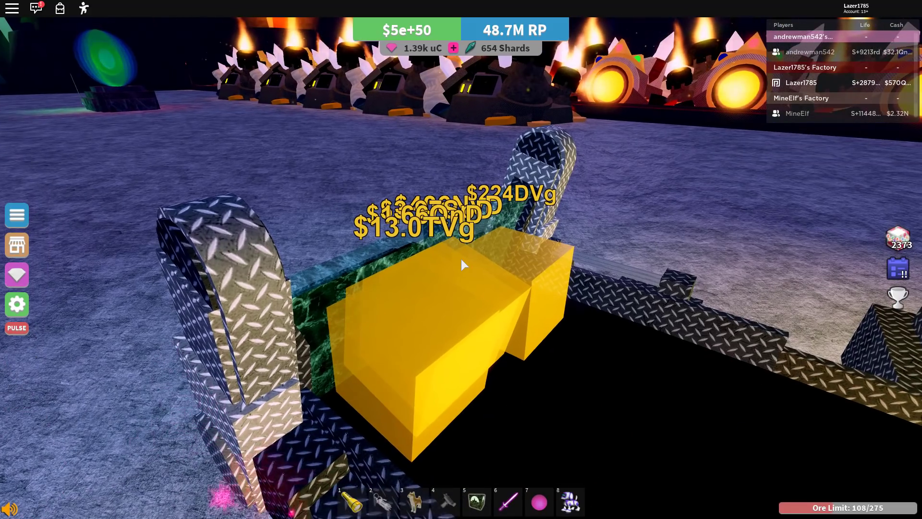
{"action": "key", "text": "Left"}
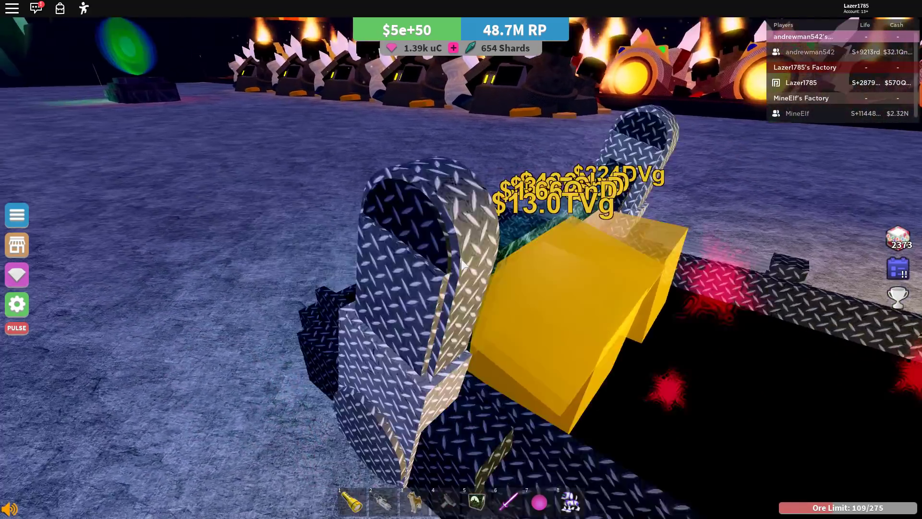
{"action": "key", "text": "Right"}
{"action": "scroll", "coordinate": [461, 258], "scroll_direction": "down", "scroll_amount": 10}
- Cap the conveyor's end with a Basic Furnace and release the held ore, sending cash to $13e+73
{"action": "left_click", "coordinate": [16, 215]}
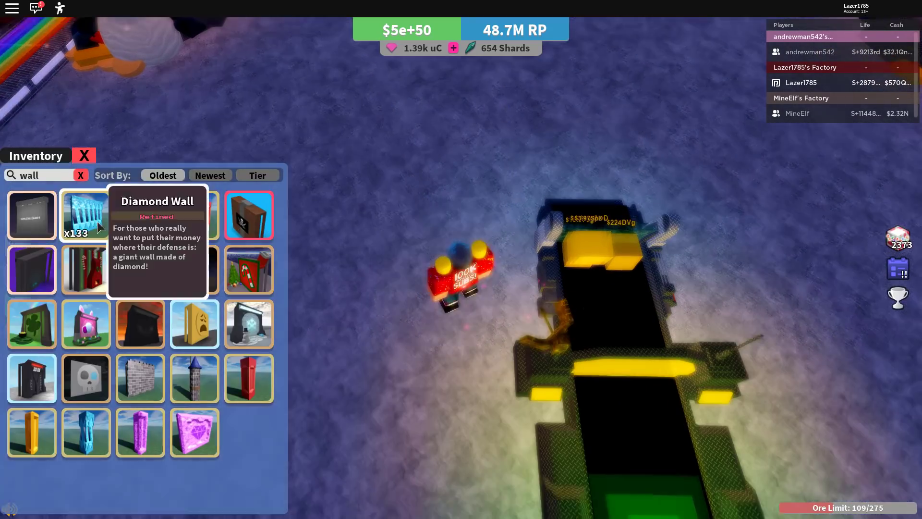
{"action": "left_click", "coordinate": [65, 175]}
{"action": "type", "text": "bas"}
{"action": "left_click", "coordinate": [87, 219]}
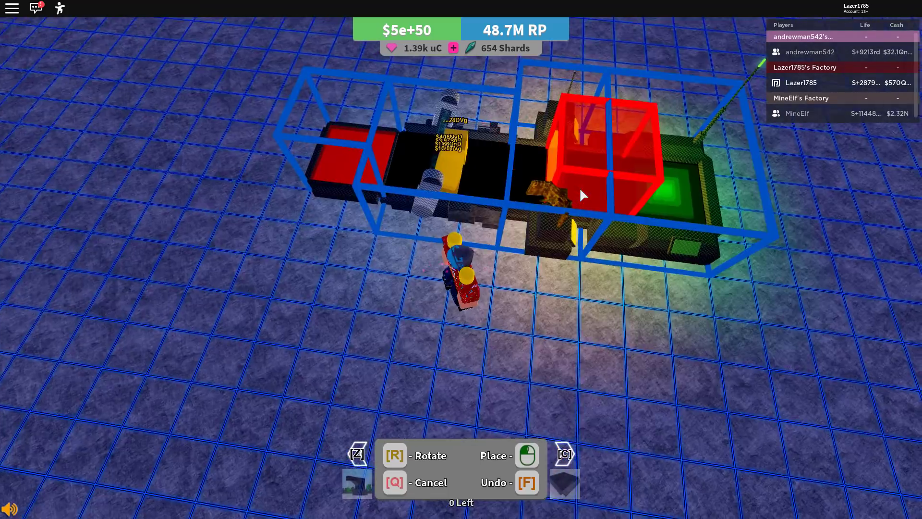
{"action": "left_click", "coordinate": [579, 187]}
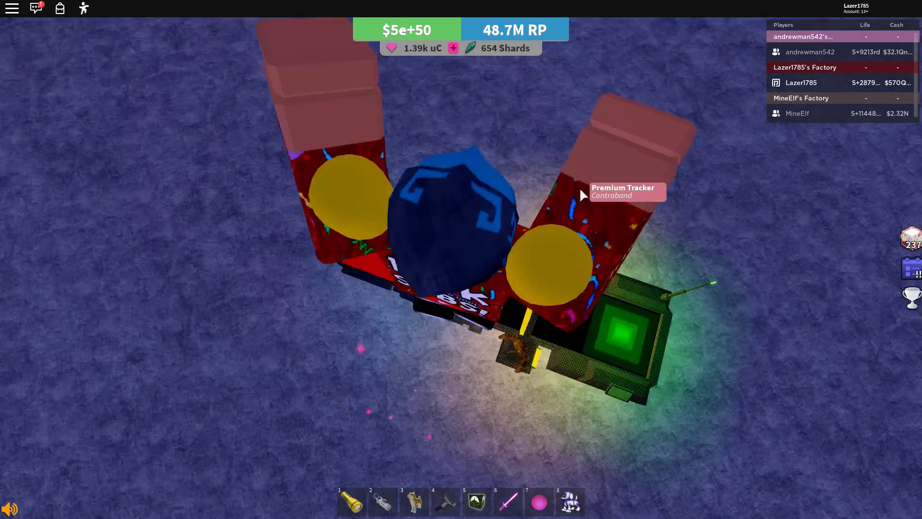
{"action": "scroll", "coordinate": [461, 259], "scroll_direction": "up", "scroll_amount": 10}
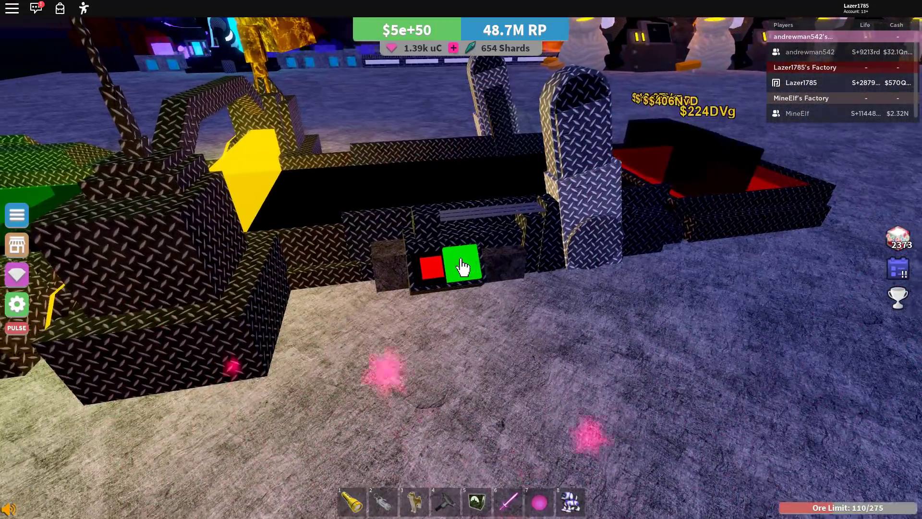
{"action": "scroll", "coordinate": [463, 267], "scroll_direction": "down", "scroll_amount": 10}
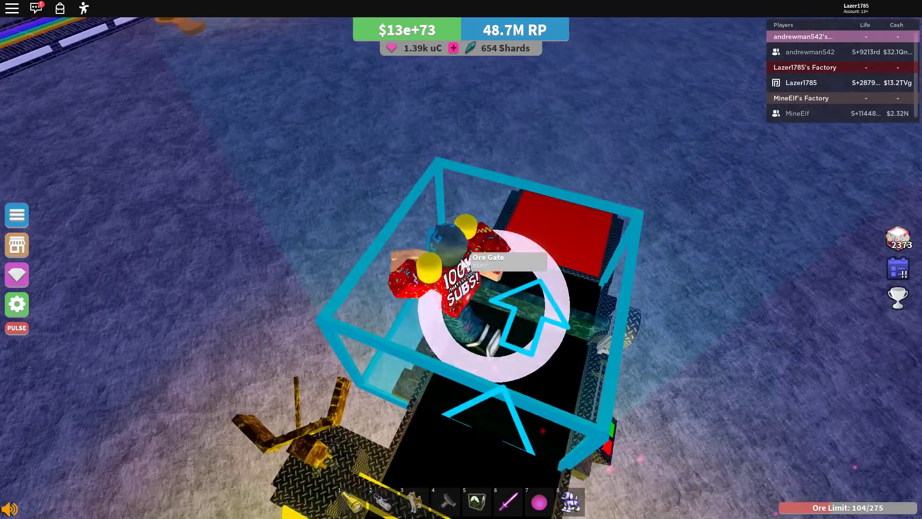
{"action": "key", "text": "e"}
{"action": "key", "text": "e"}
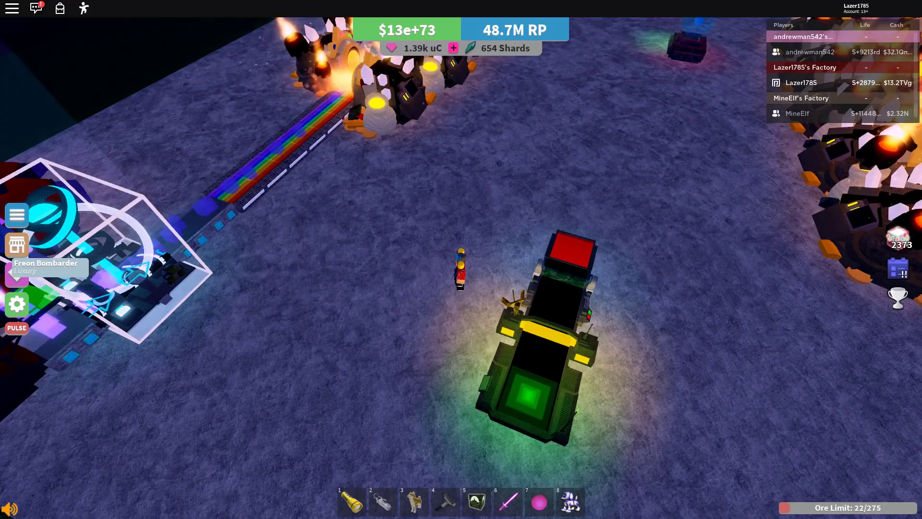
{"action": "key", "text": "comma"}
{"action": "key", "text": "comma"}
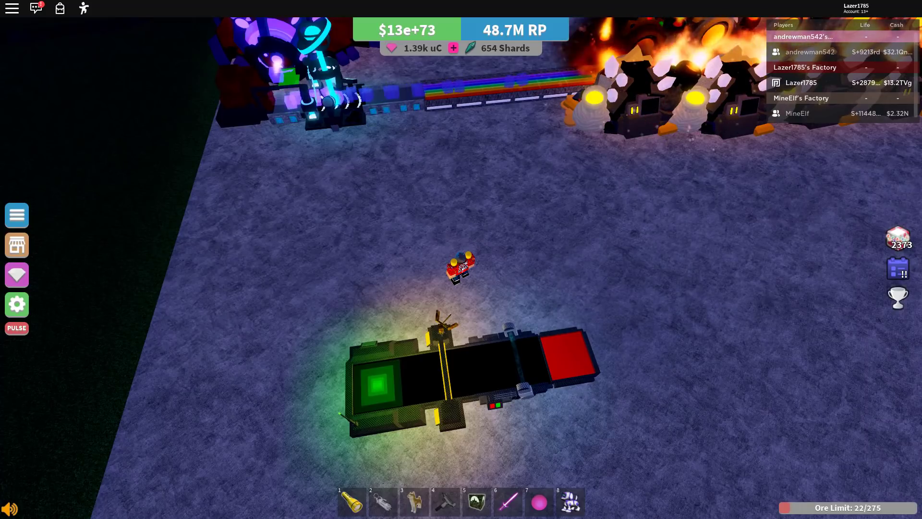
{"action": "left_click_drag", "start_coordinate": [387, 99], "coordinate": [457, 97]}
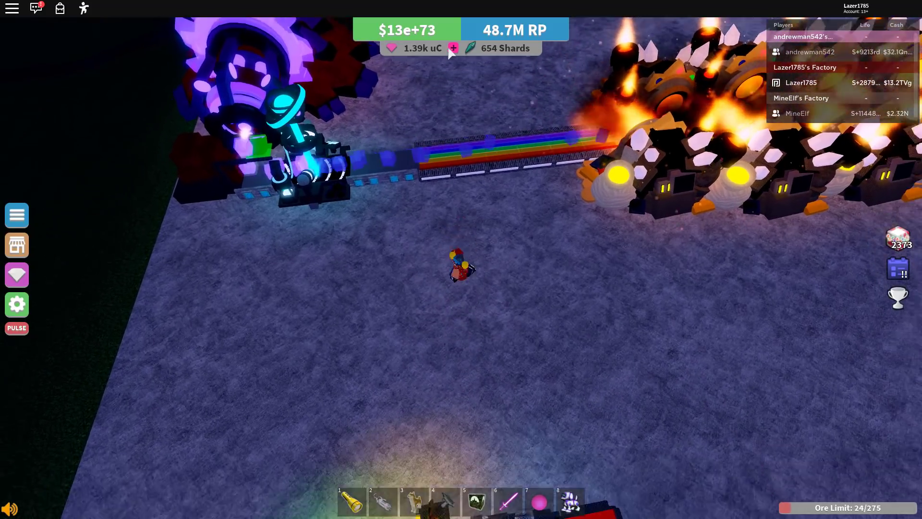
{"action": "key", "text": "Right"}
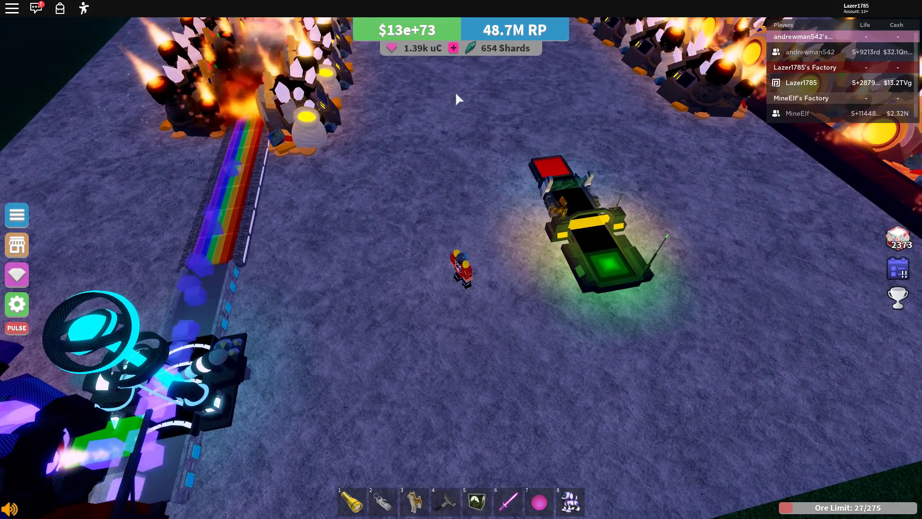
{"action": "key", "text": "d"}
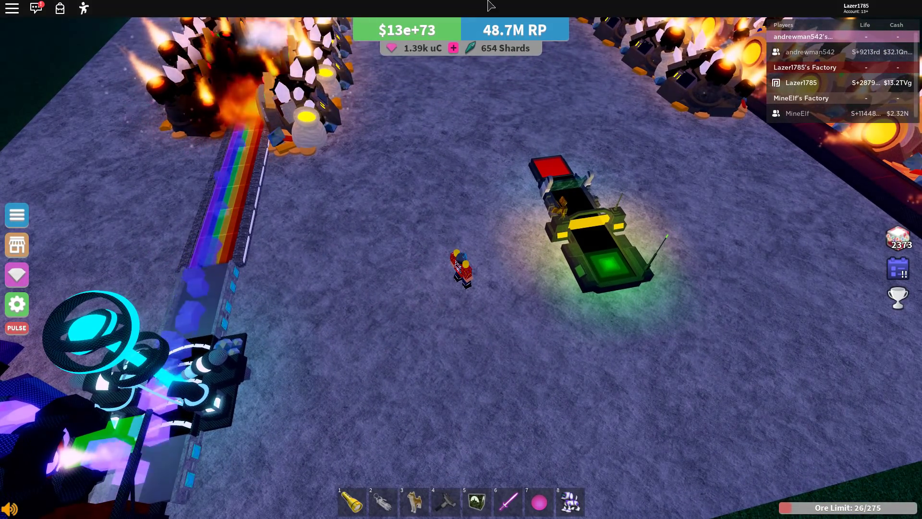
{"action": "left_click_drag", "start_coordinate": [471, 272], "coordinate": [422, 267]}
{"action": "key", "text": "Left"}
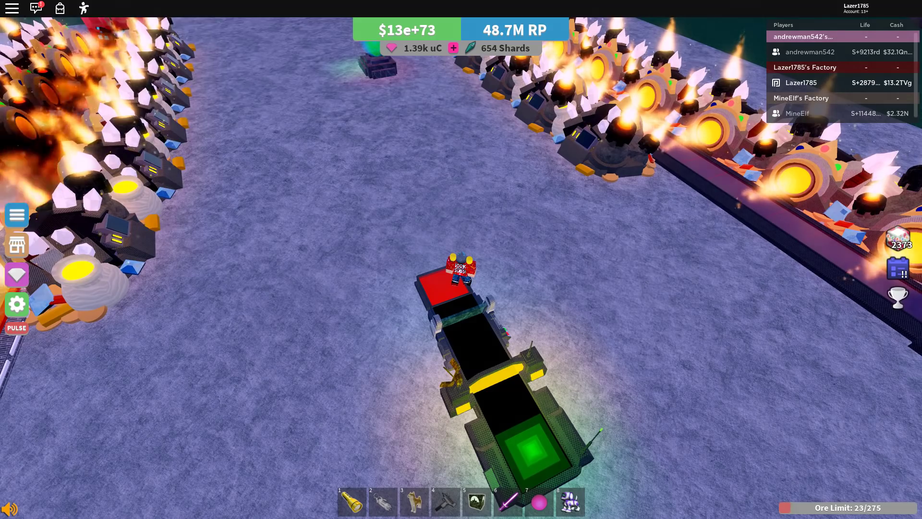
{"action": "scroll", "coordinate": [408, 151], "scroll_direction": "down", "scroll_amount": 5}
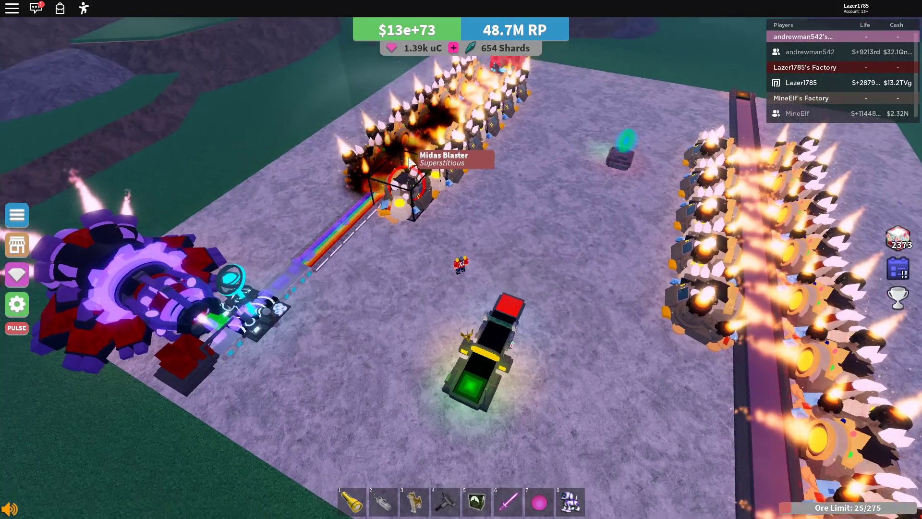
{"action": "scroll", "coordinate": [408, 153], "scroll_direction": "up", "scroll_amount": 3}
{"action": "scroll", "coordinate": [407, 158], "scroll_direction": "up", "scroll_amount": 4}
{"action": "scroll", "coordinate": [408, 162], "scroll_direction": "down", "scroll_amount": 5}
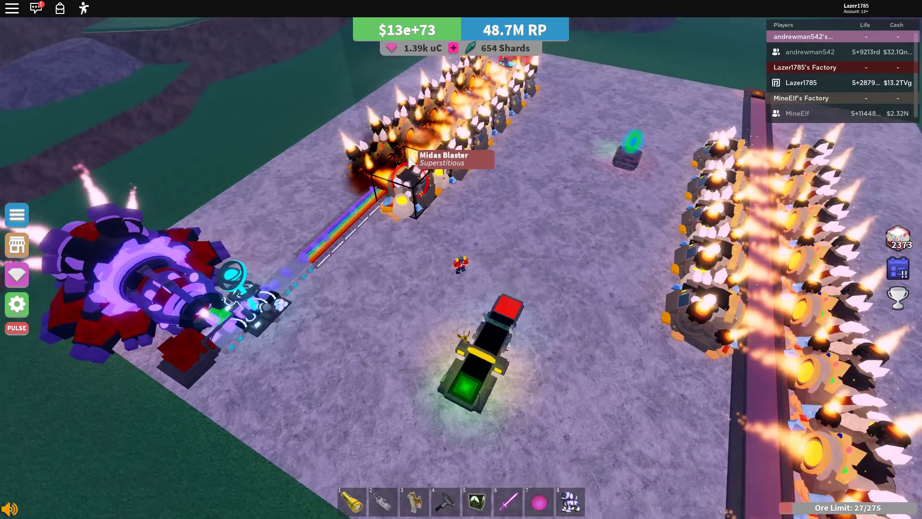
{"action": "scroll", "coordinate": [407, 162], "scroll_direction": "up", "scroll_amount": 1}
{"action": "scroll", "coordinate": [408, 161], "scroll_direction": "up", "scroll_amount": 1}
{"action": "scroll", "coordinate": [407, 162], "scroll_direction": "up", "scroll_amount": 2}
{"action": "key", "text": "Right"}
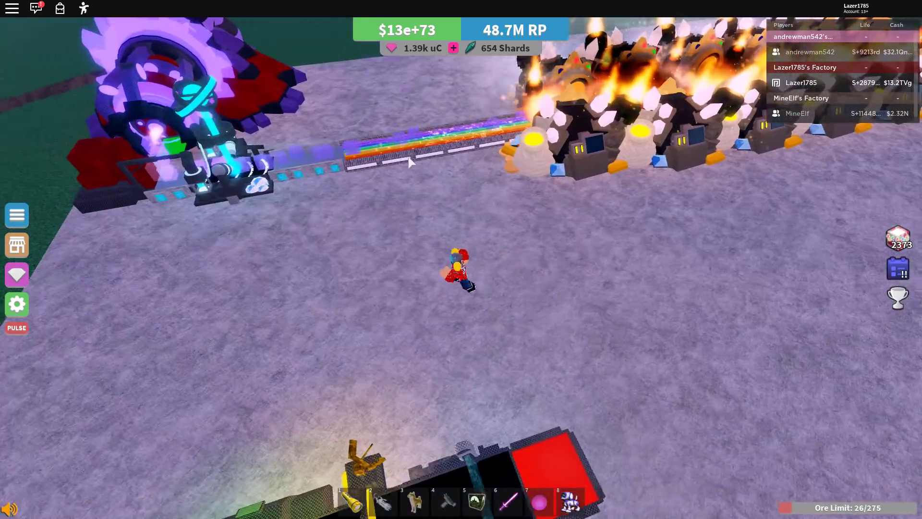
{"action": "scroll", "coordinate": [408, 155], "scroll_direction": "down", "scroll_amount": 5}
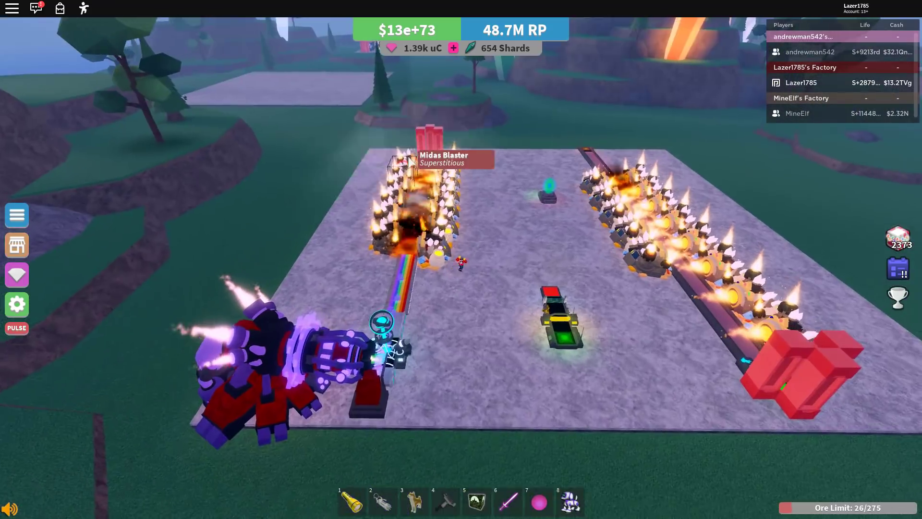
{"action": "key", "text": "Right"}
{"action": "key", "text": "Right"}
{"action": "scroll", "coordinate": [433, 190], "scroll_direction": "up", "scroll_amount": 4}
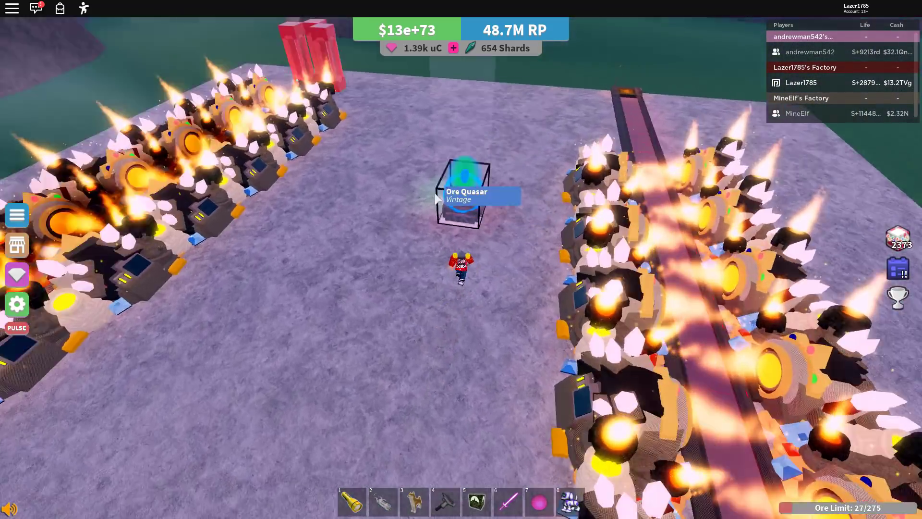
{"action": "key", "text": "Right"}
{"action": "key", "text": "Right"}
{"action": "key", "text": "a"}
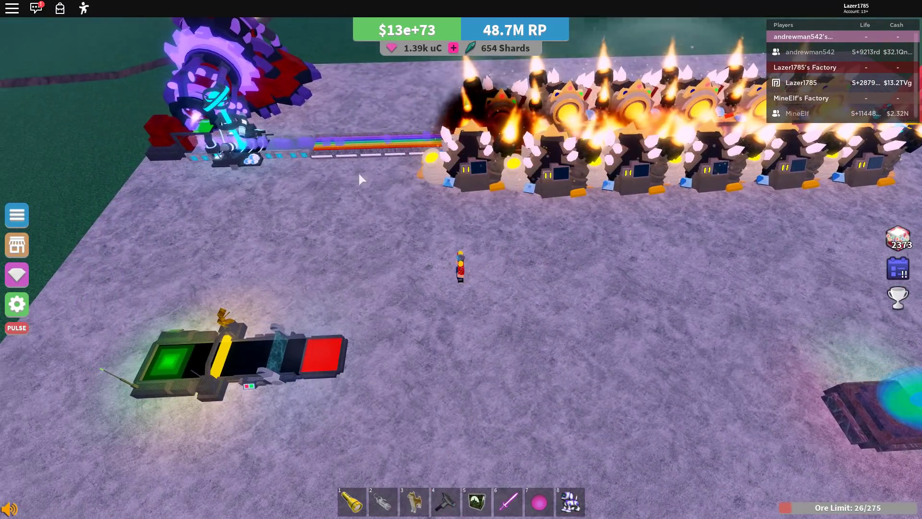
{"action": "key", "text": "Right"}
{"action": "key", "text": "Right"}
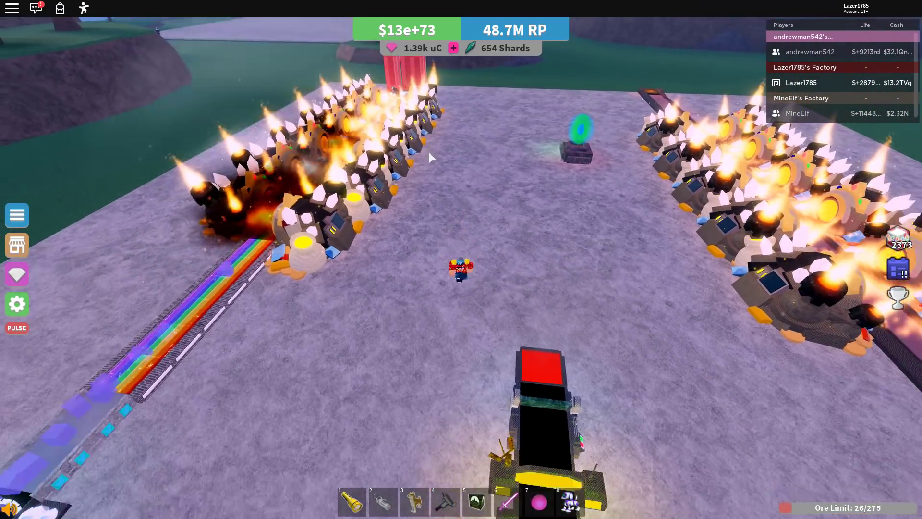